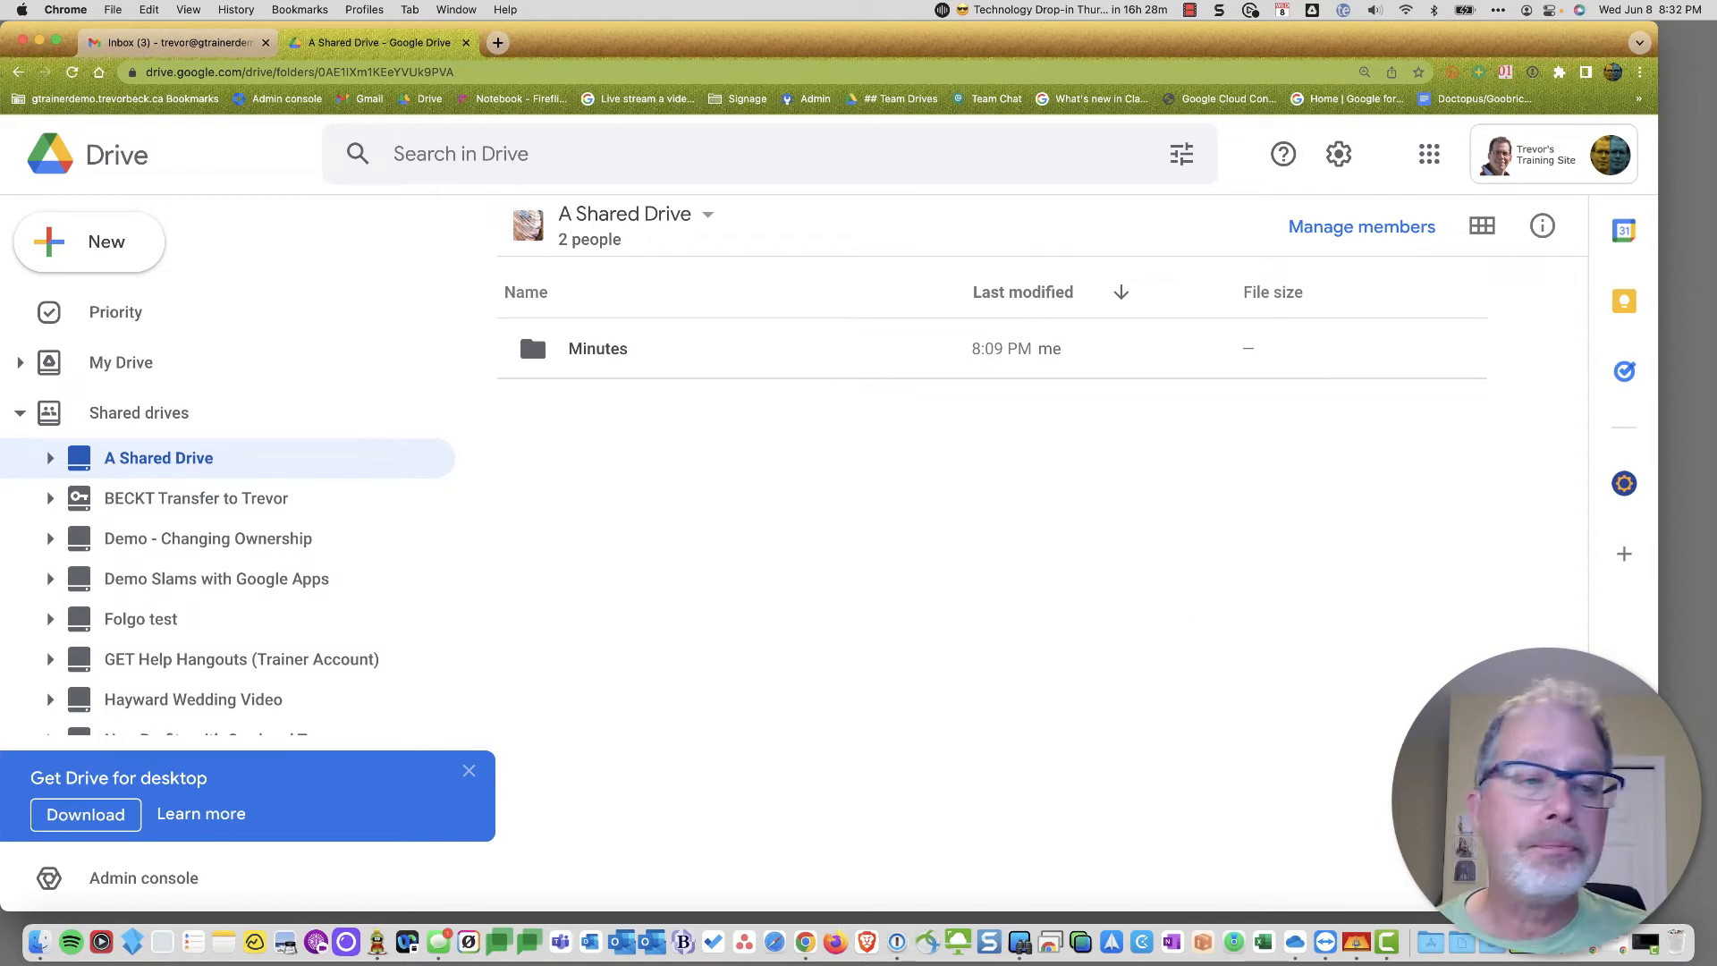
# - Try to move Board contact list from My Drive's Board files for Panda Fox folder into A Shared Drive
pyautogui.click(152, 368)
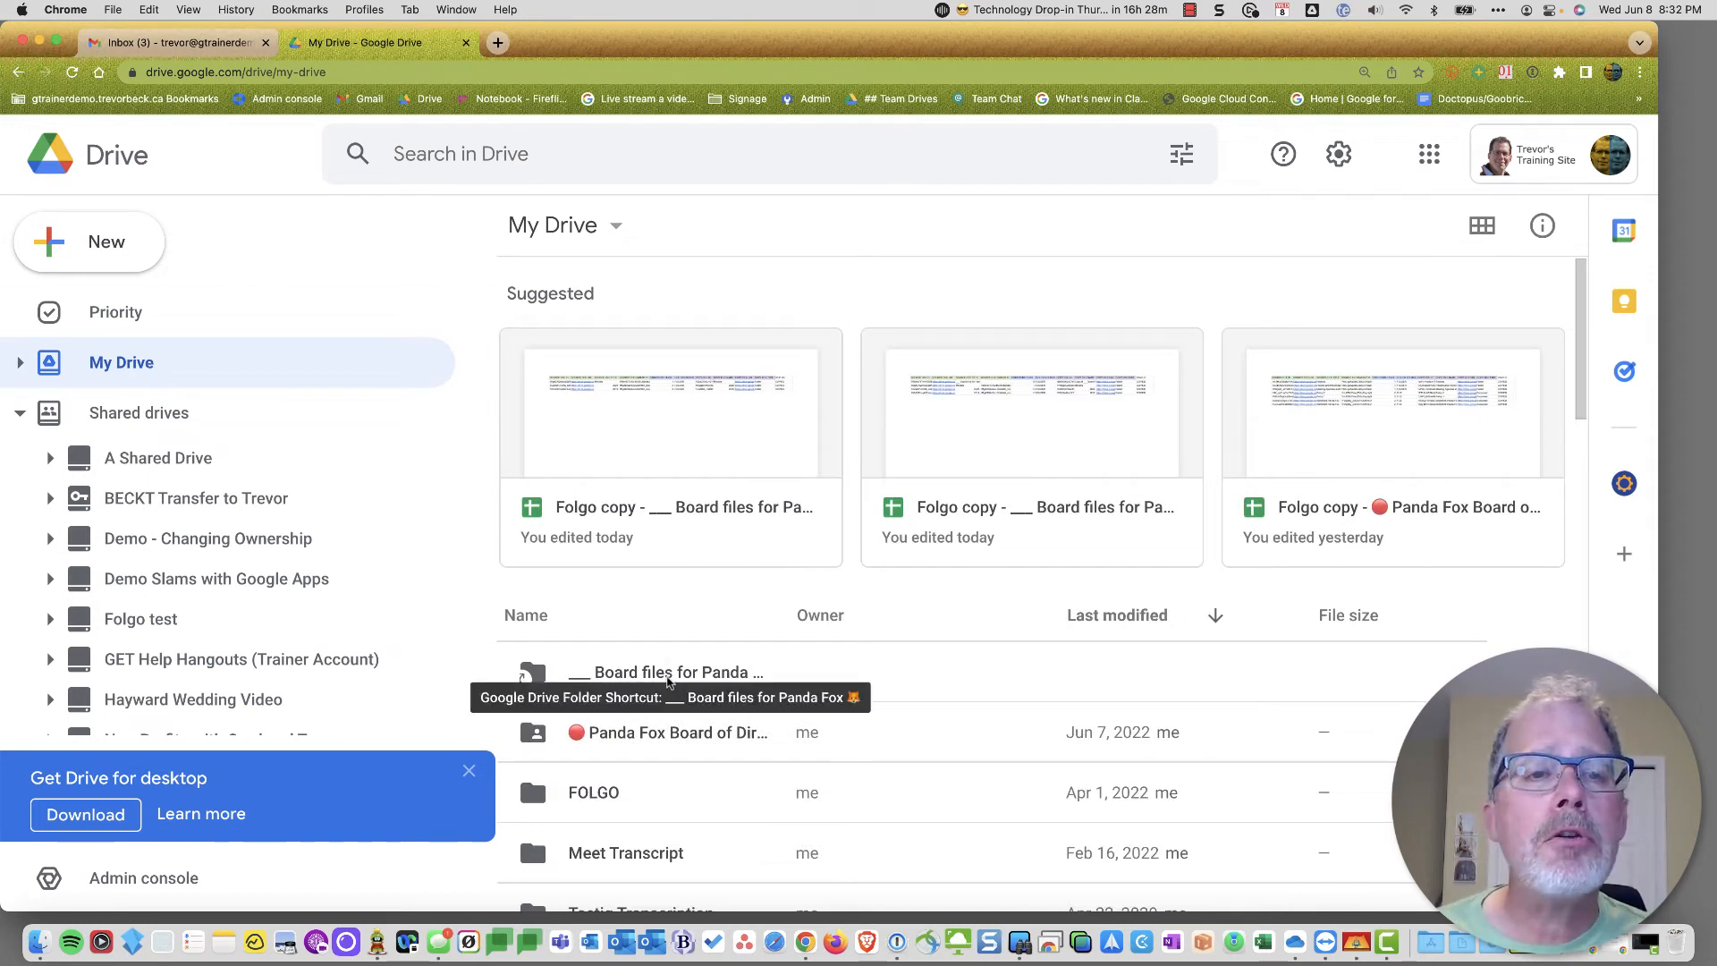
pyautogui.doubleClick(666, 672)
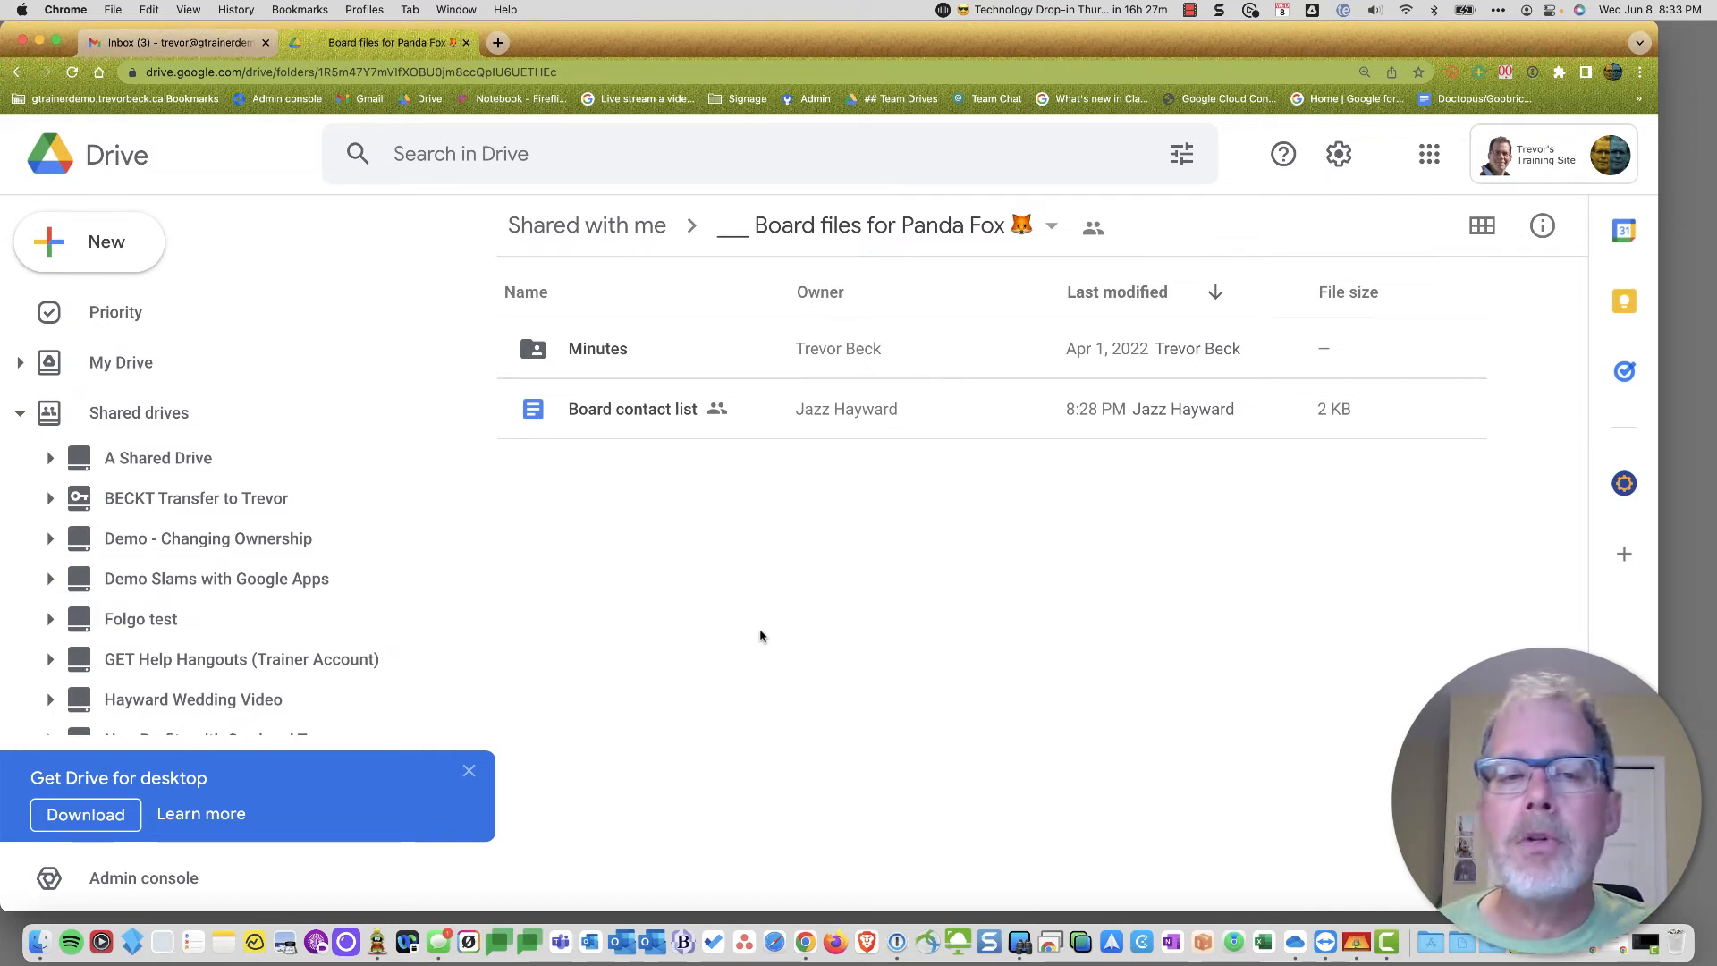
pyautogui.click(51, 459)
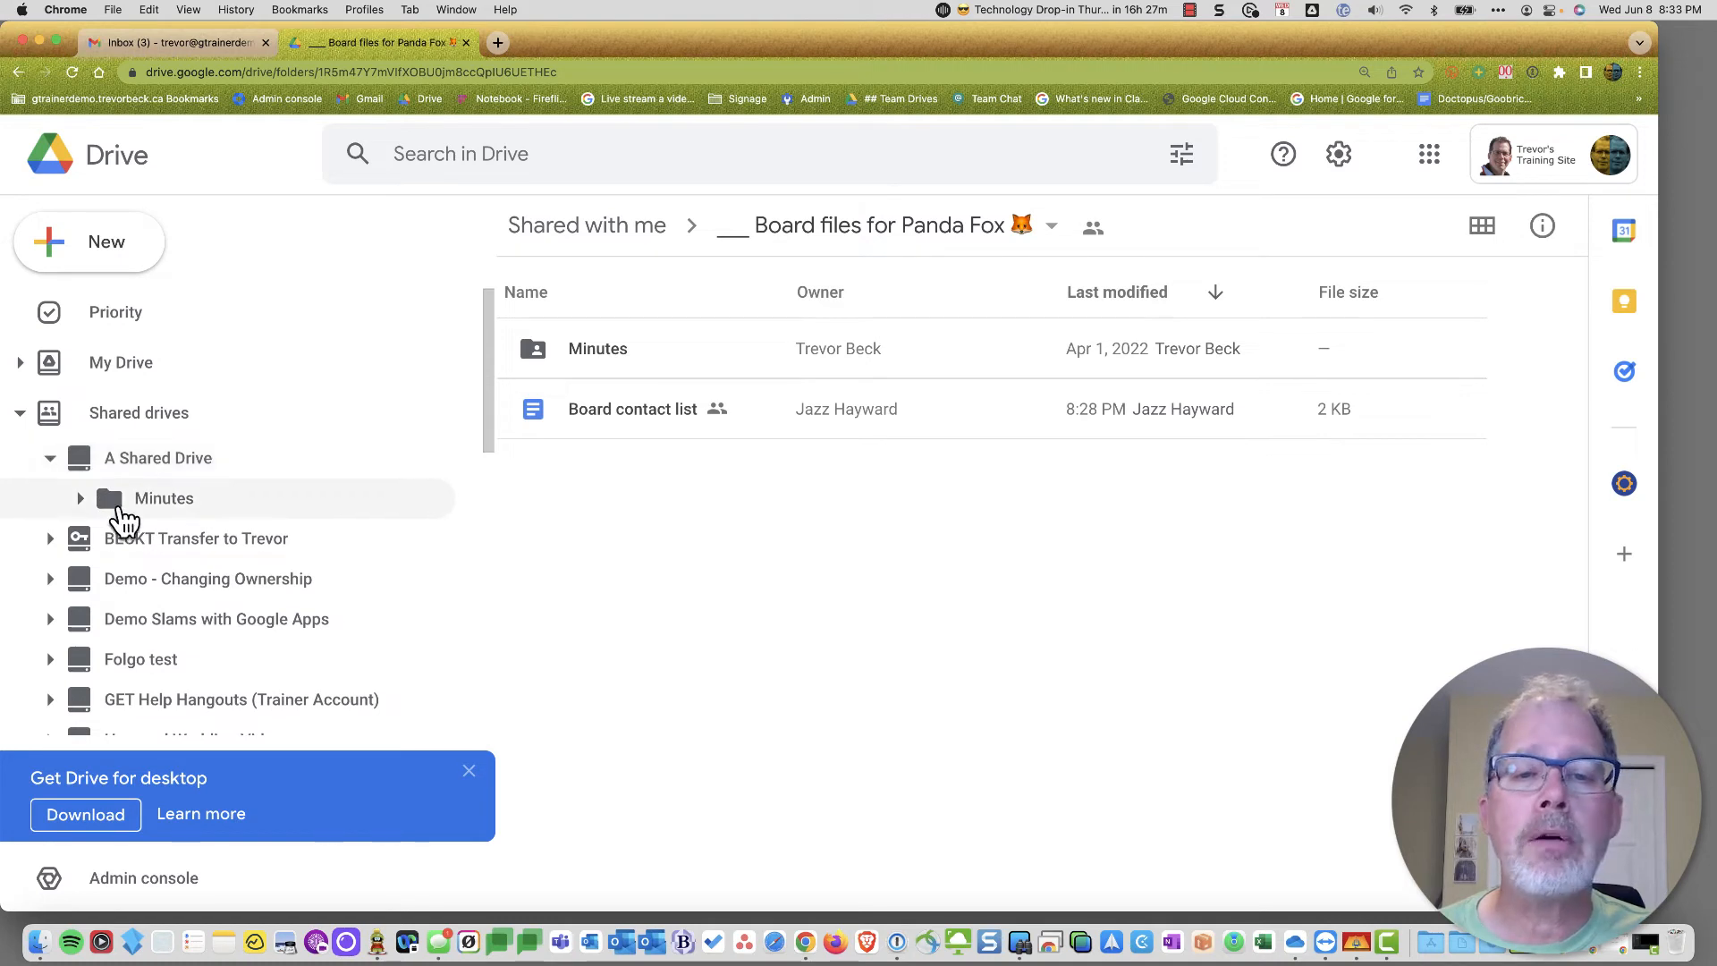
pyautogui.moveTo(676, 409); pyautogui.dragTo(189, 469)
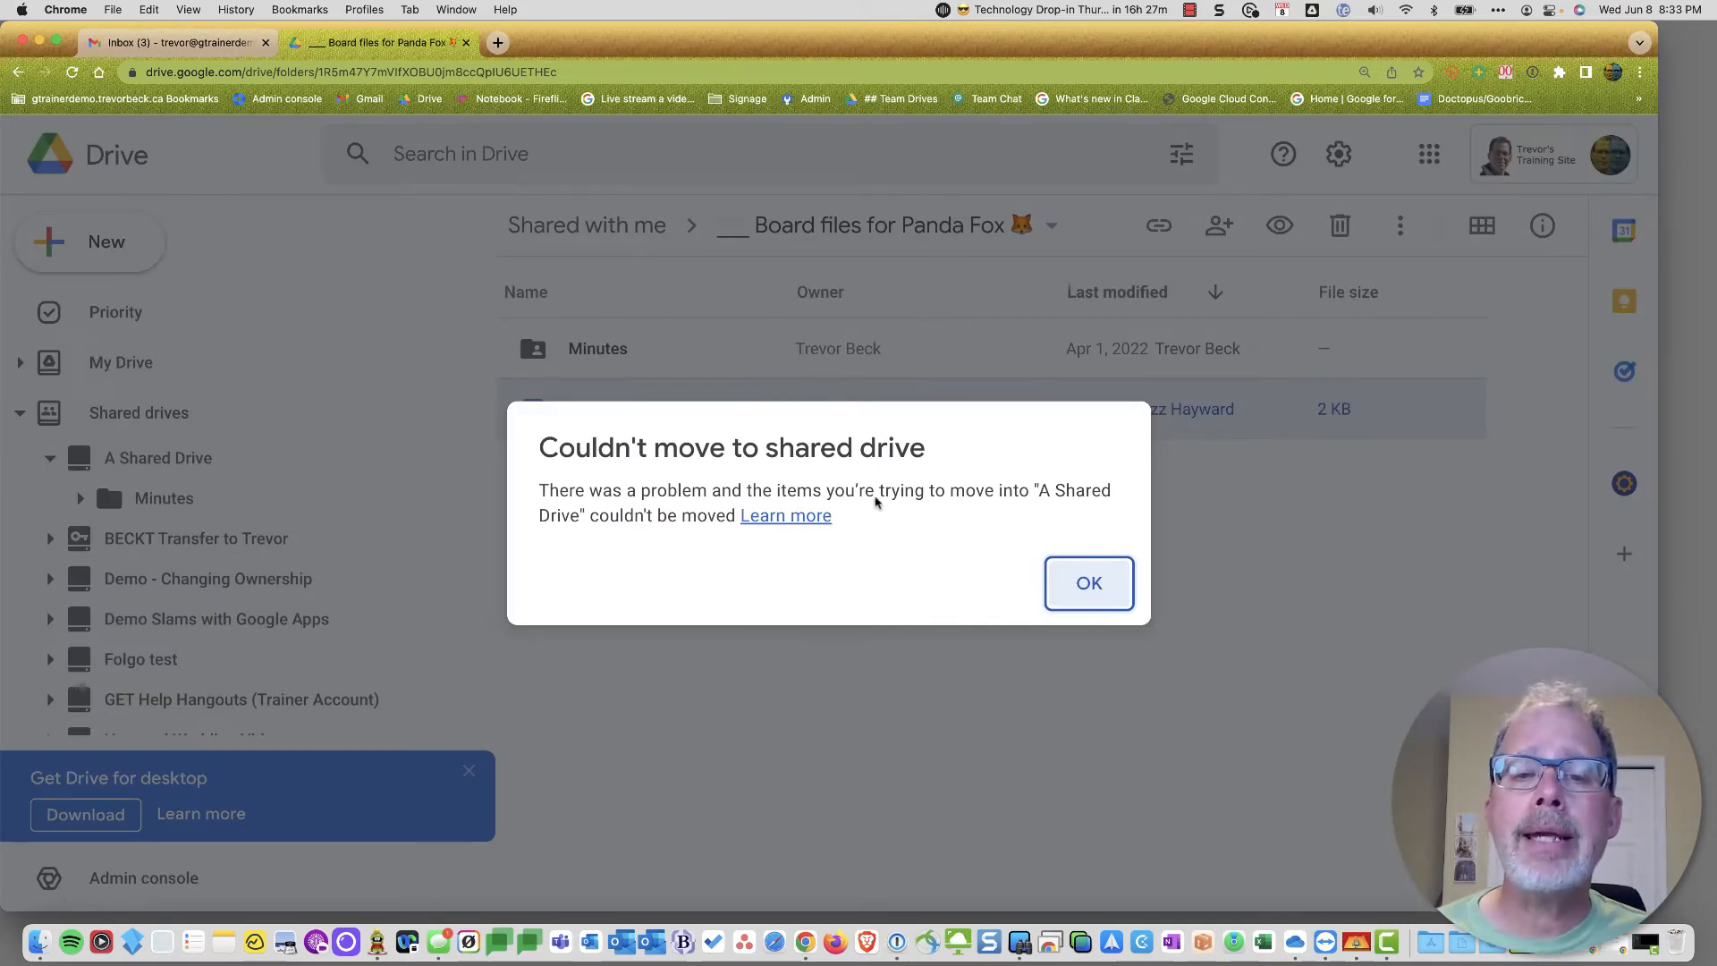
pyautogui.click(1093, 584)
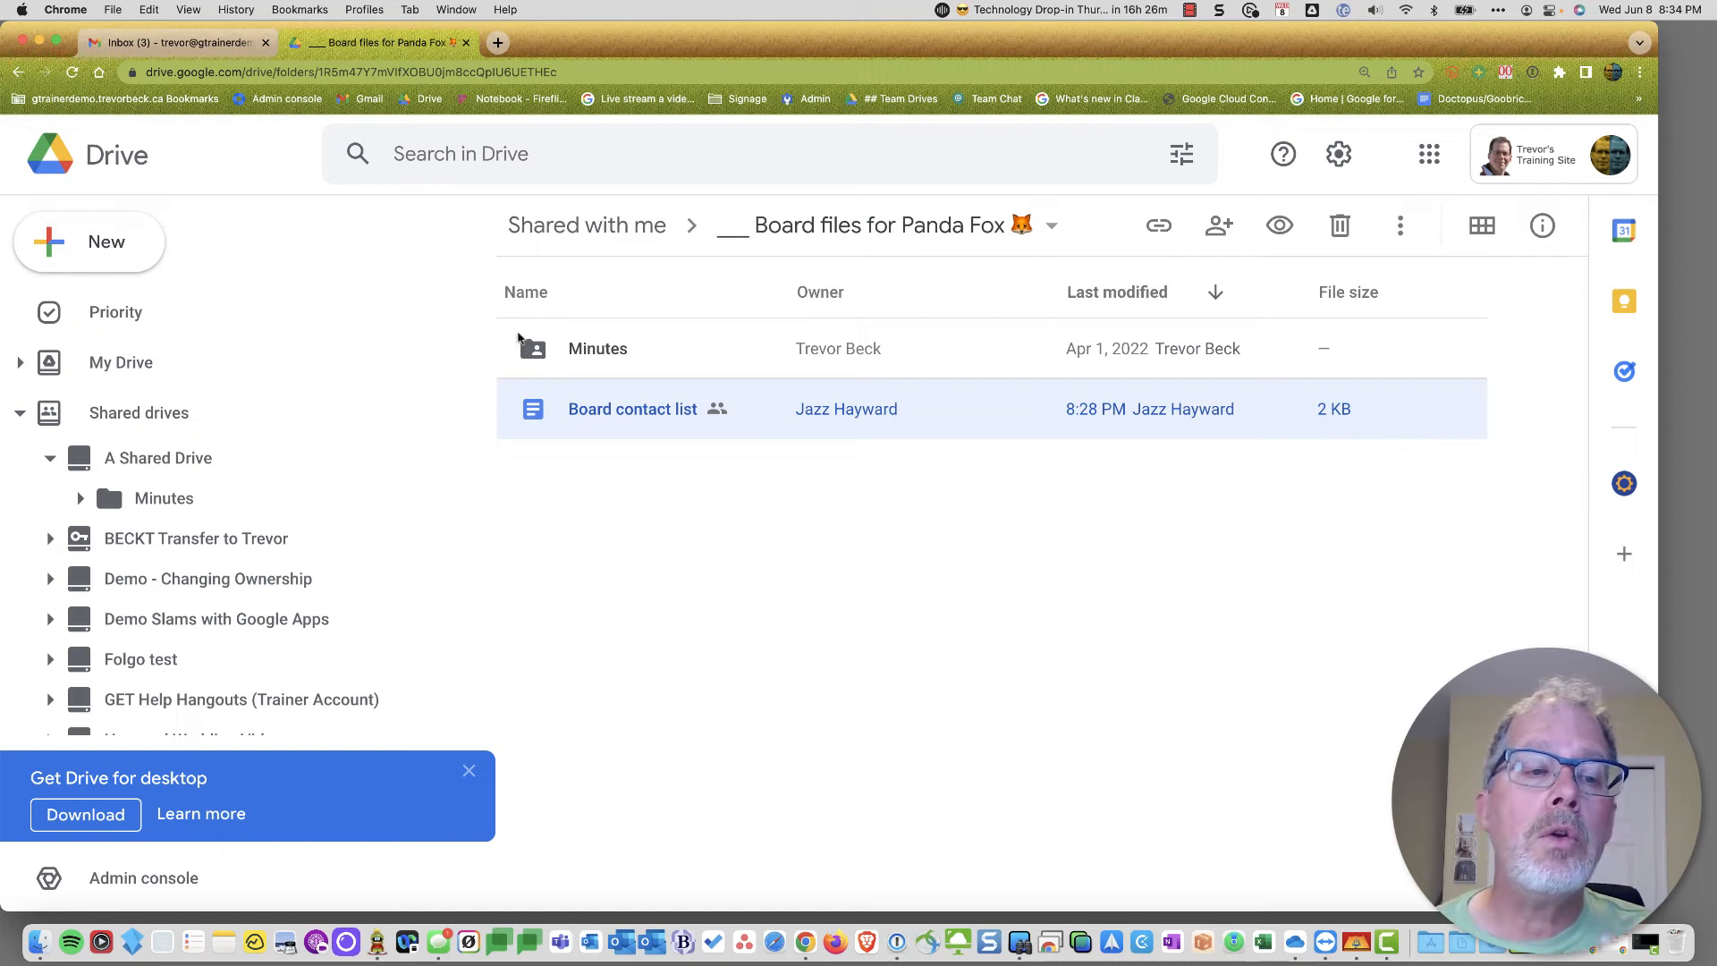
# - Open A Shared Drive and view its member list and their access roles
pyautogui.click(180, 456)
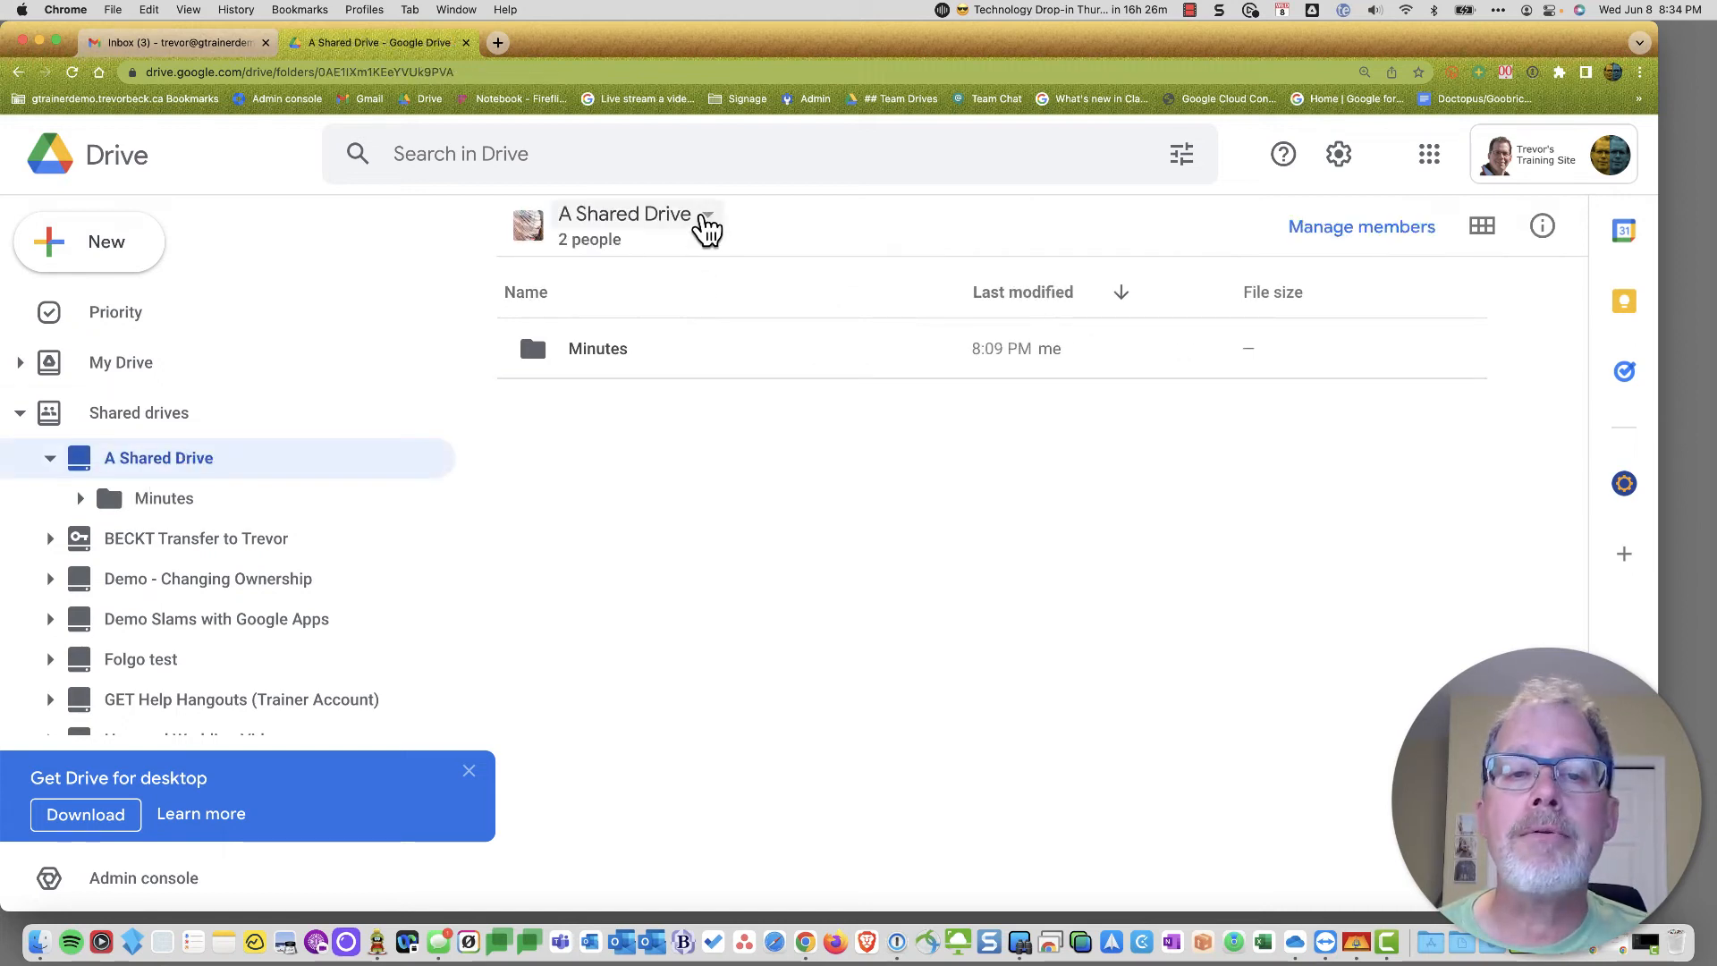
pyautogui.click(707, 217)
pyautogui.click(704, 286)
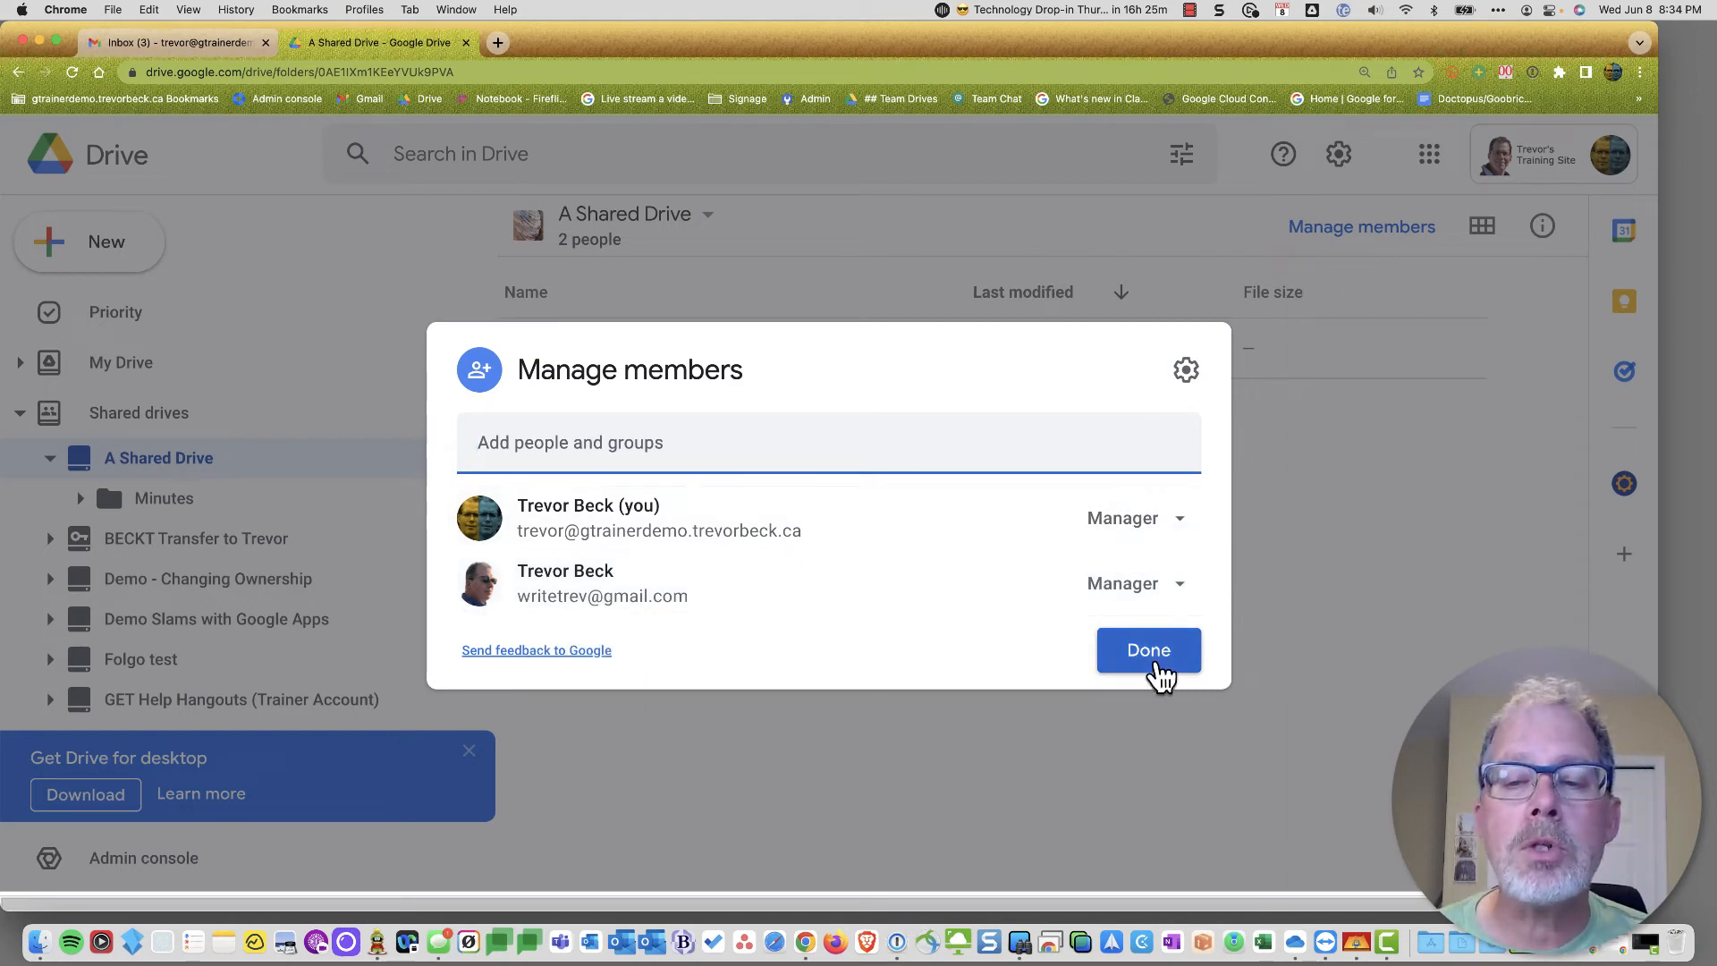
pyautogui.click(1154, 666)
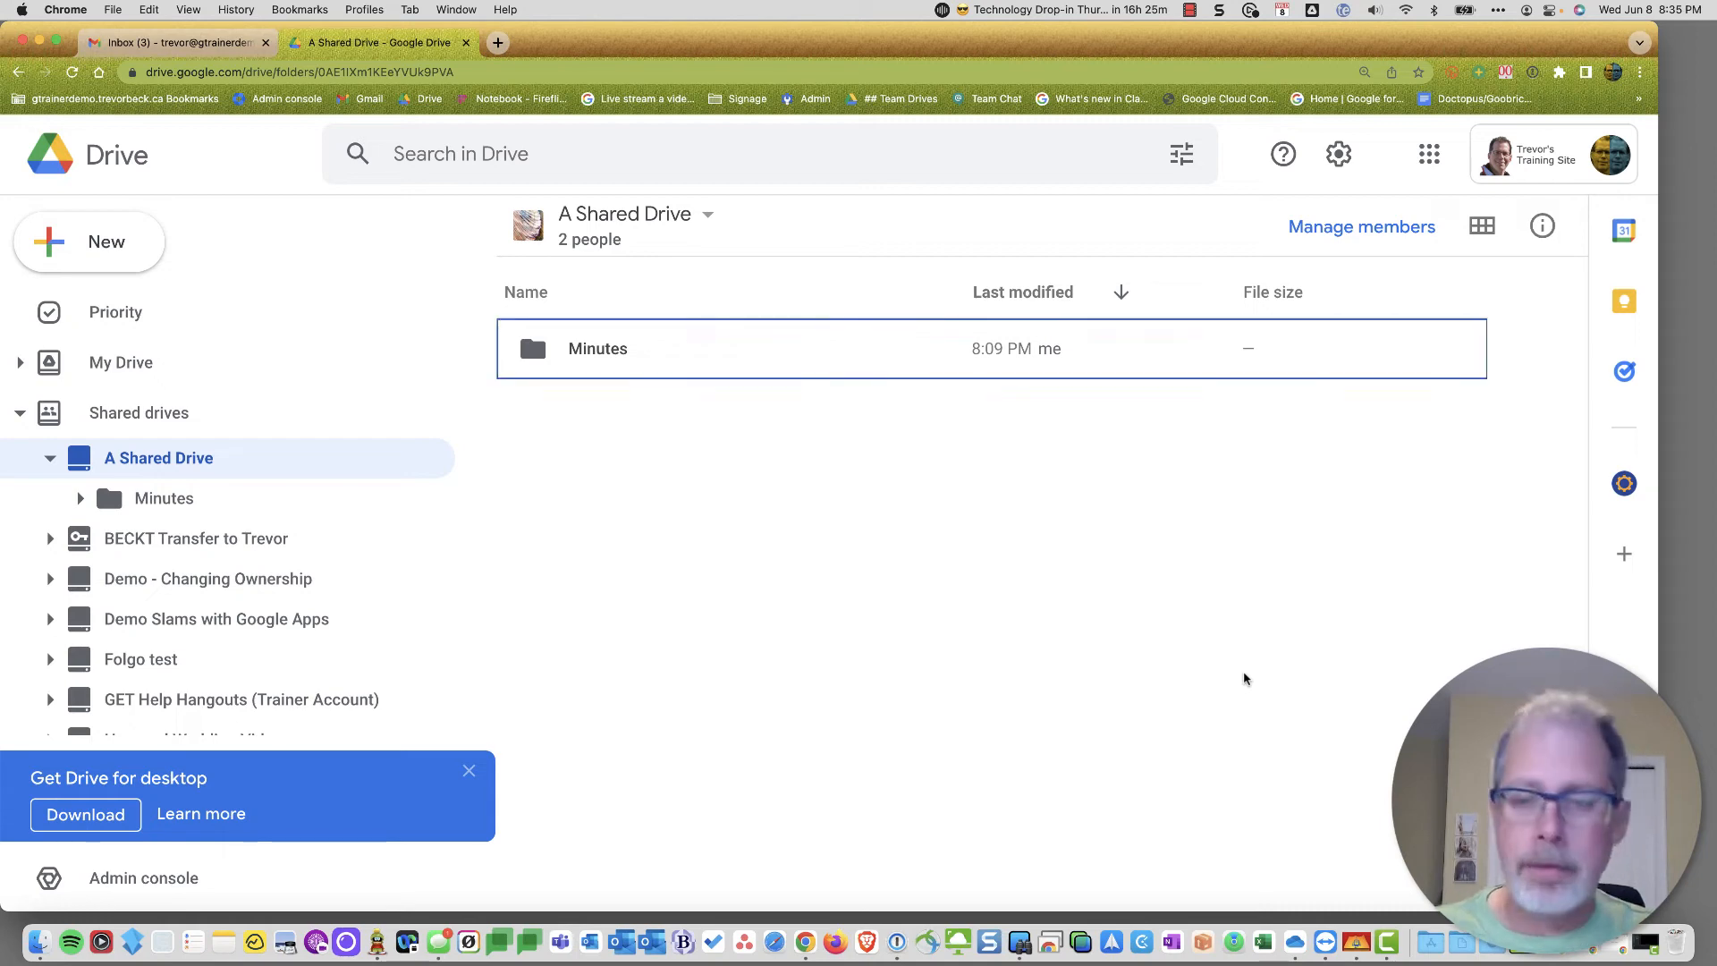
# - Switch to the folder owner's Drive window and check file owners in Board files for Panda Fox and its Minutes > 2019 subfolder
pyautogui.hotkey('ctrl', 'Right')
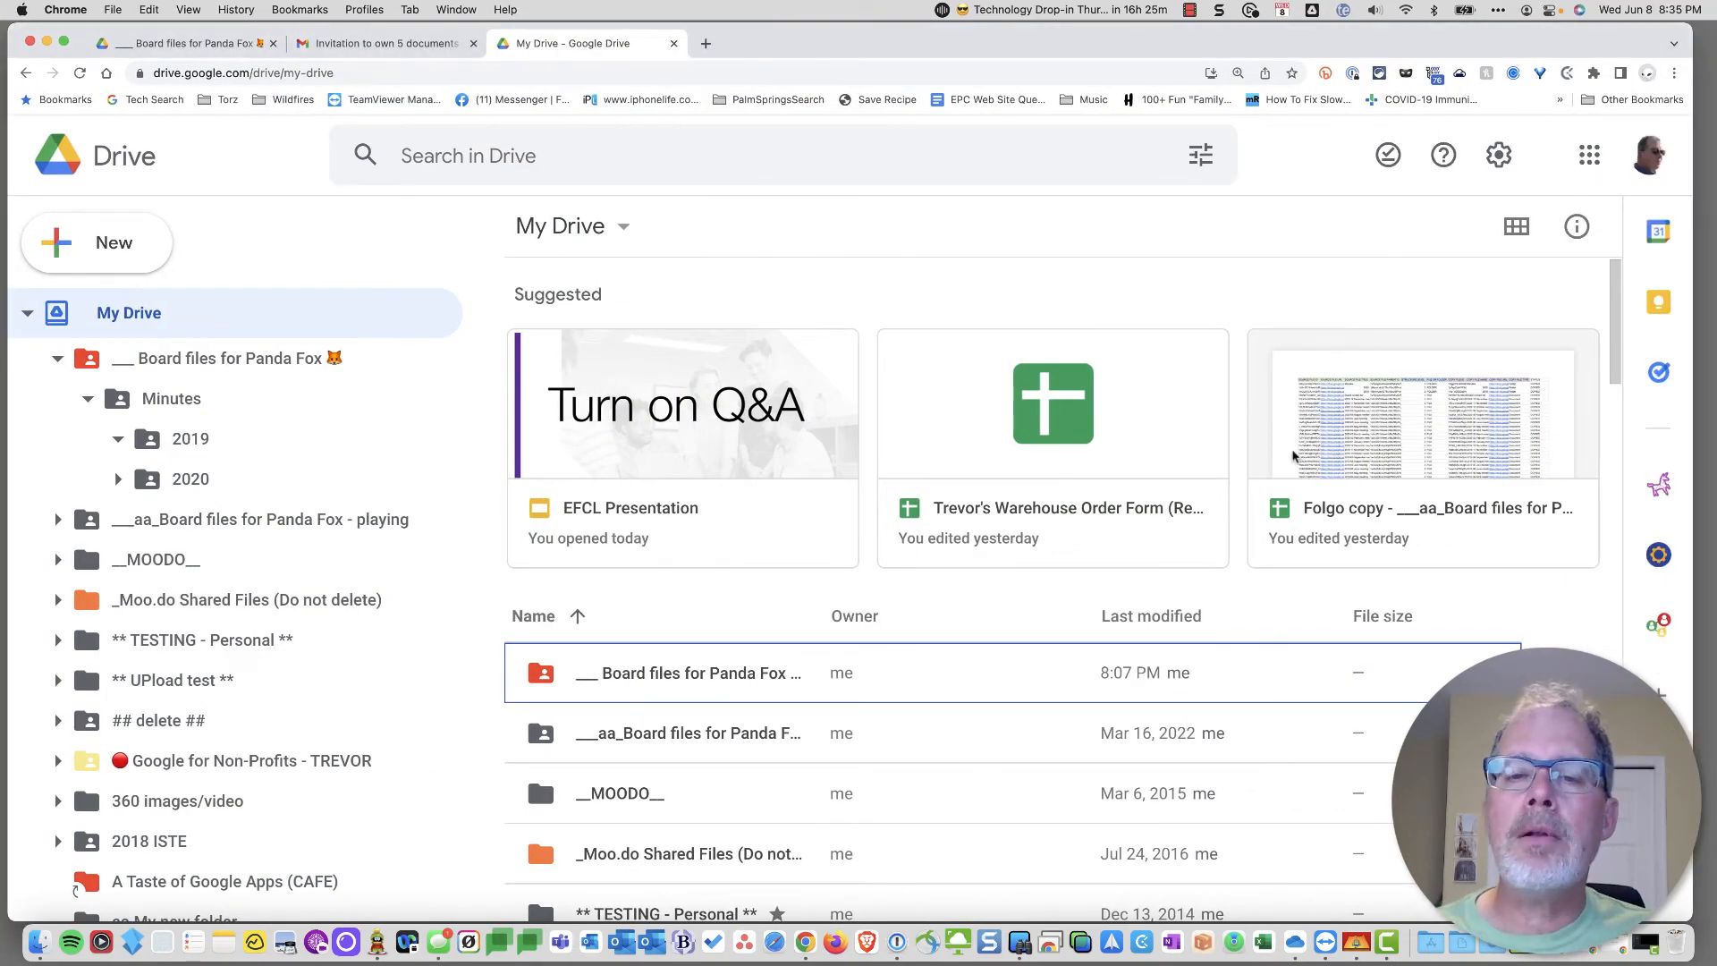
pyautogui.click(700, 672)
pyautogui.doubleClick(700, 673)
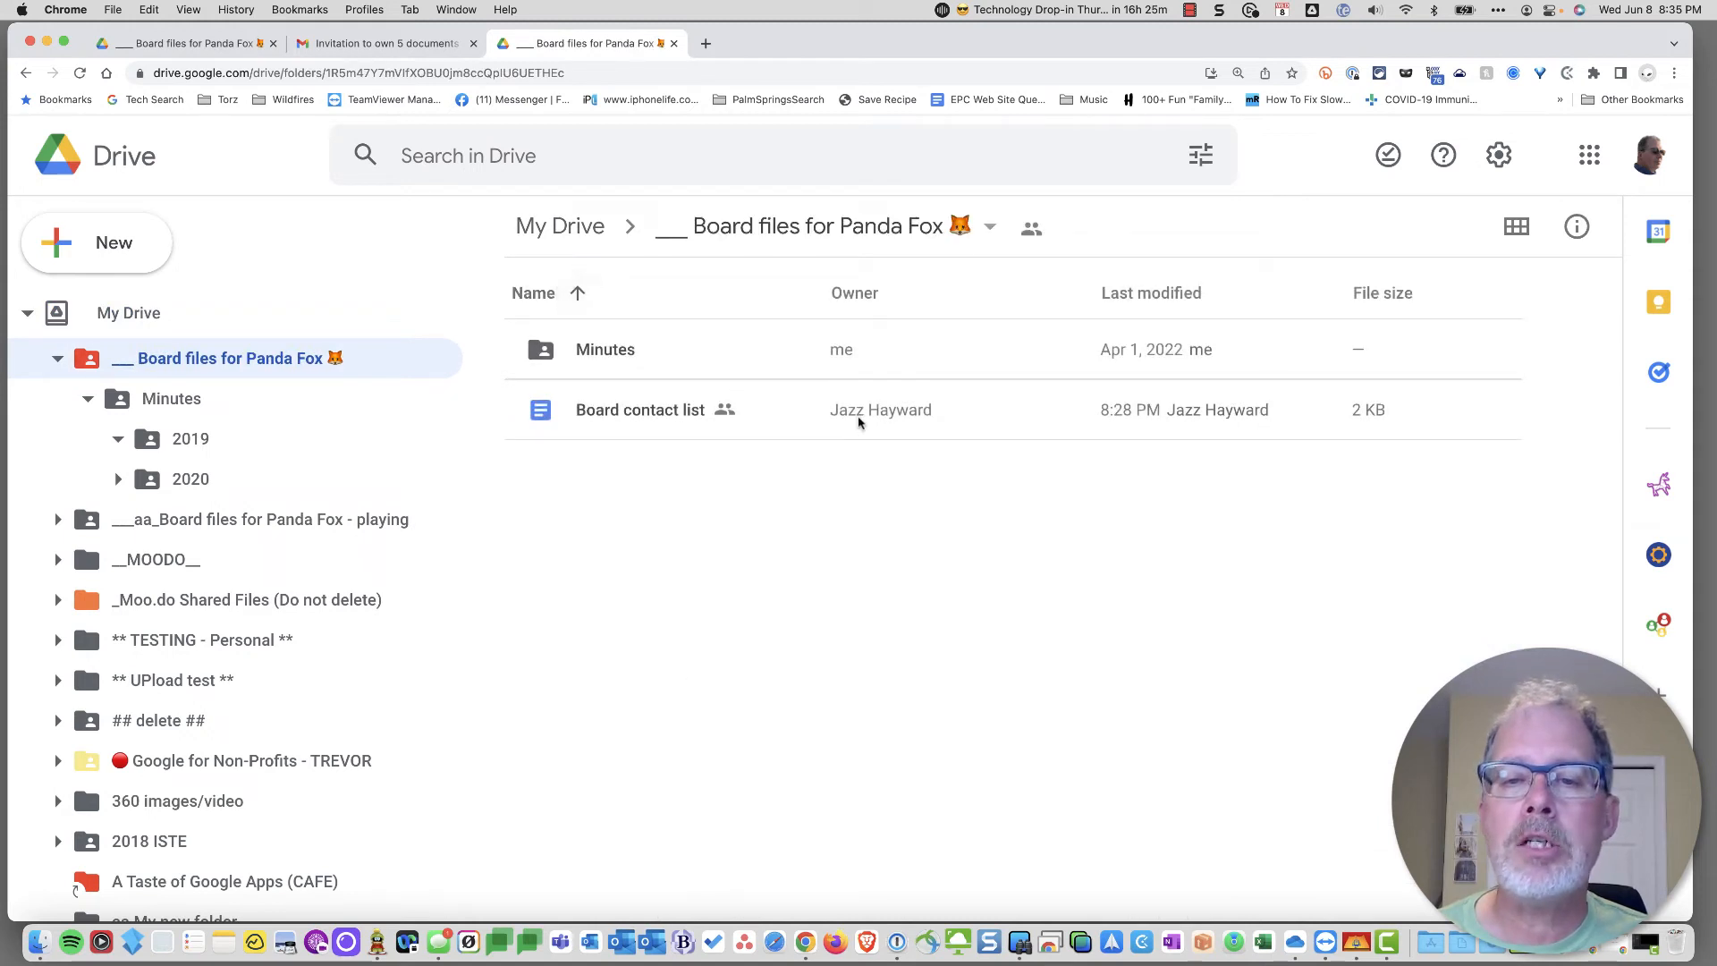
pyautogui.moveTo(857, 417)
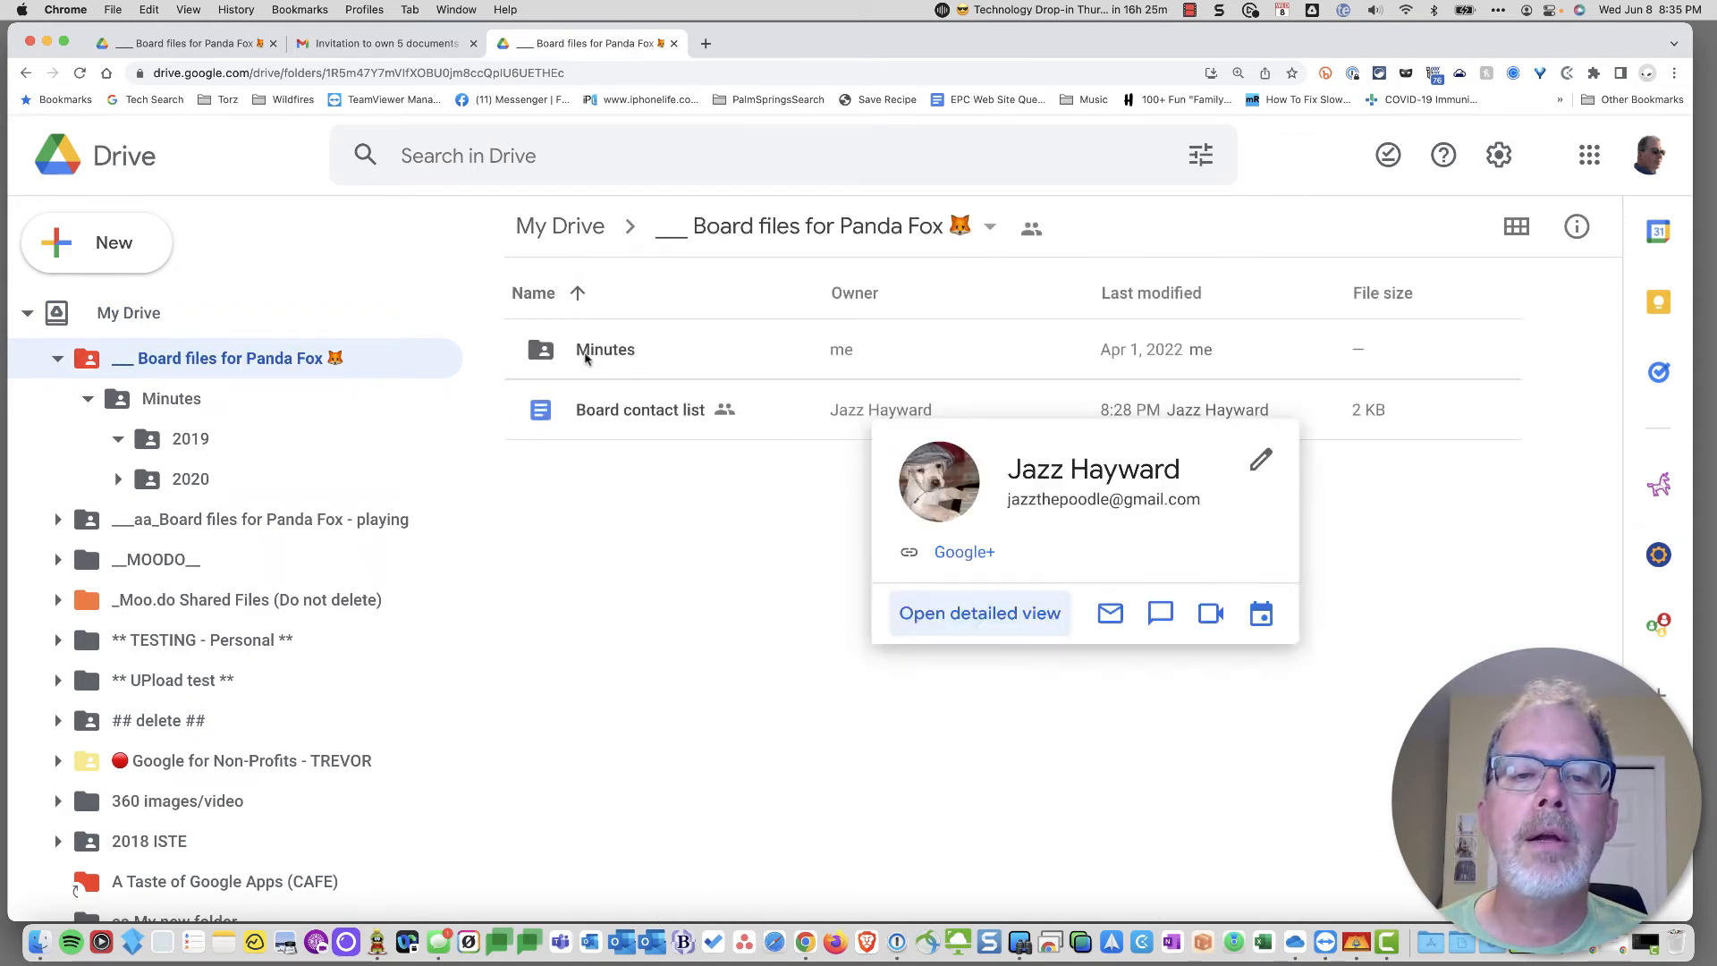
pyautogui.doubleClick(586, 354)
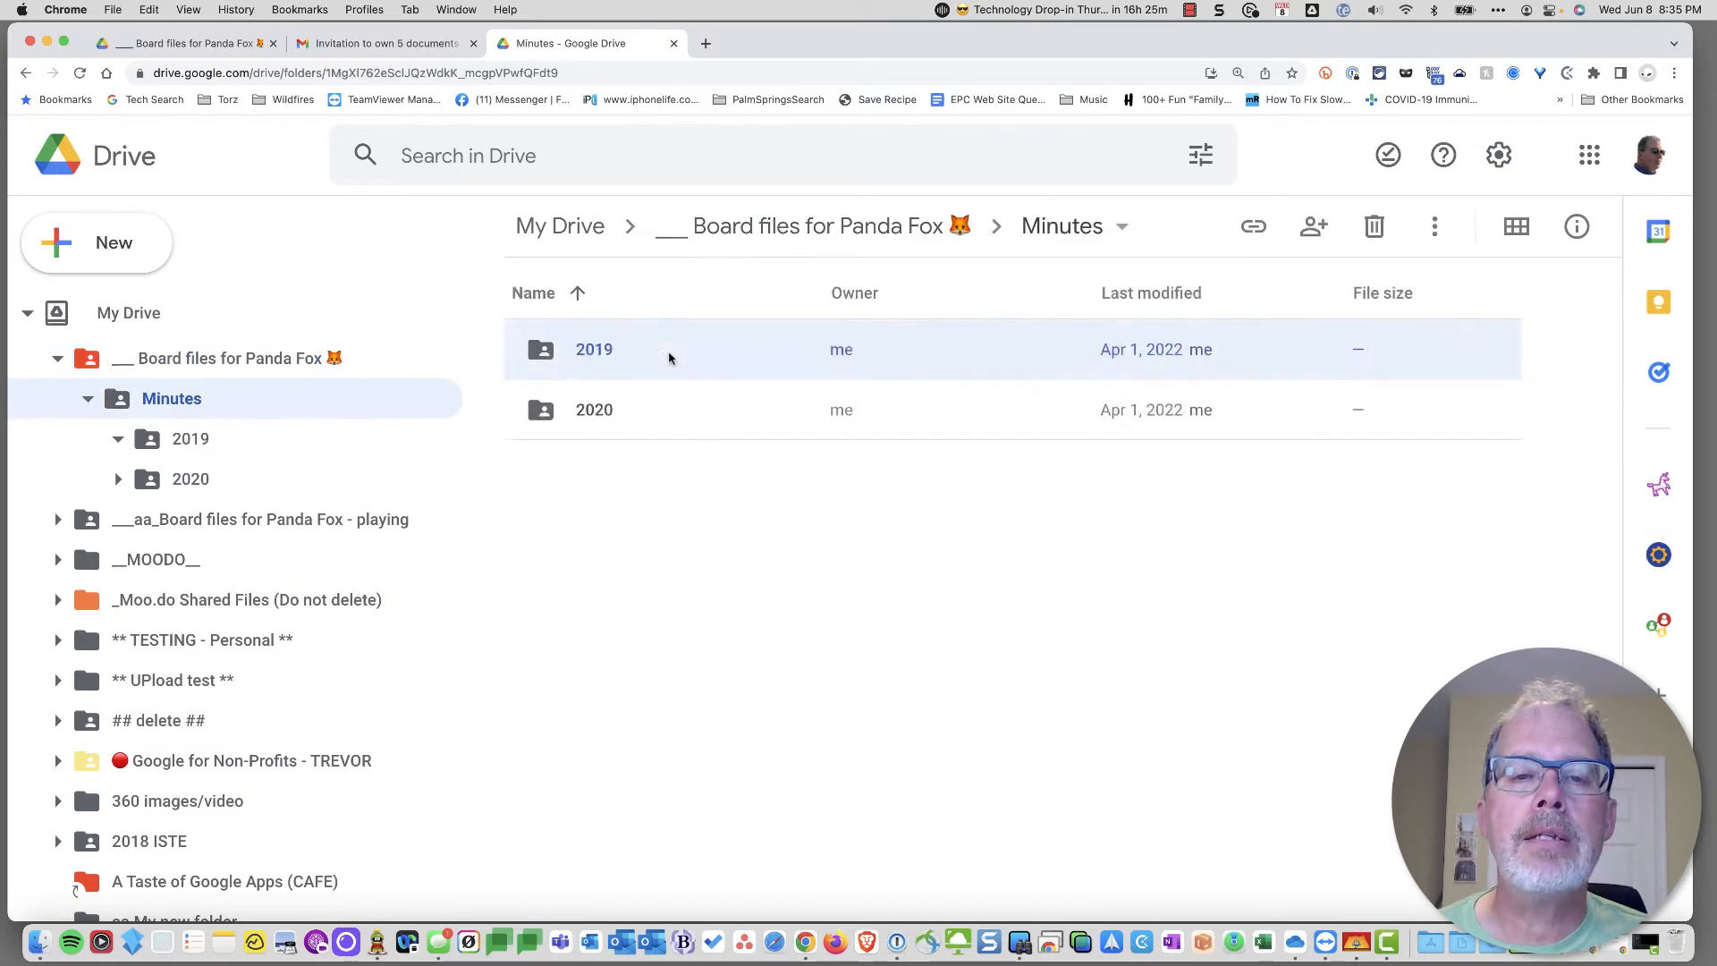
pyautogui.doubleClick(583, 350)
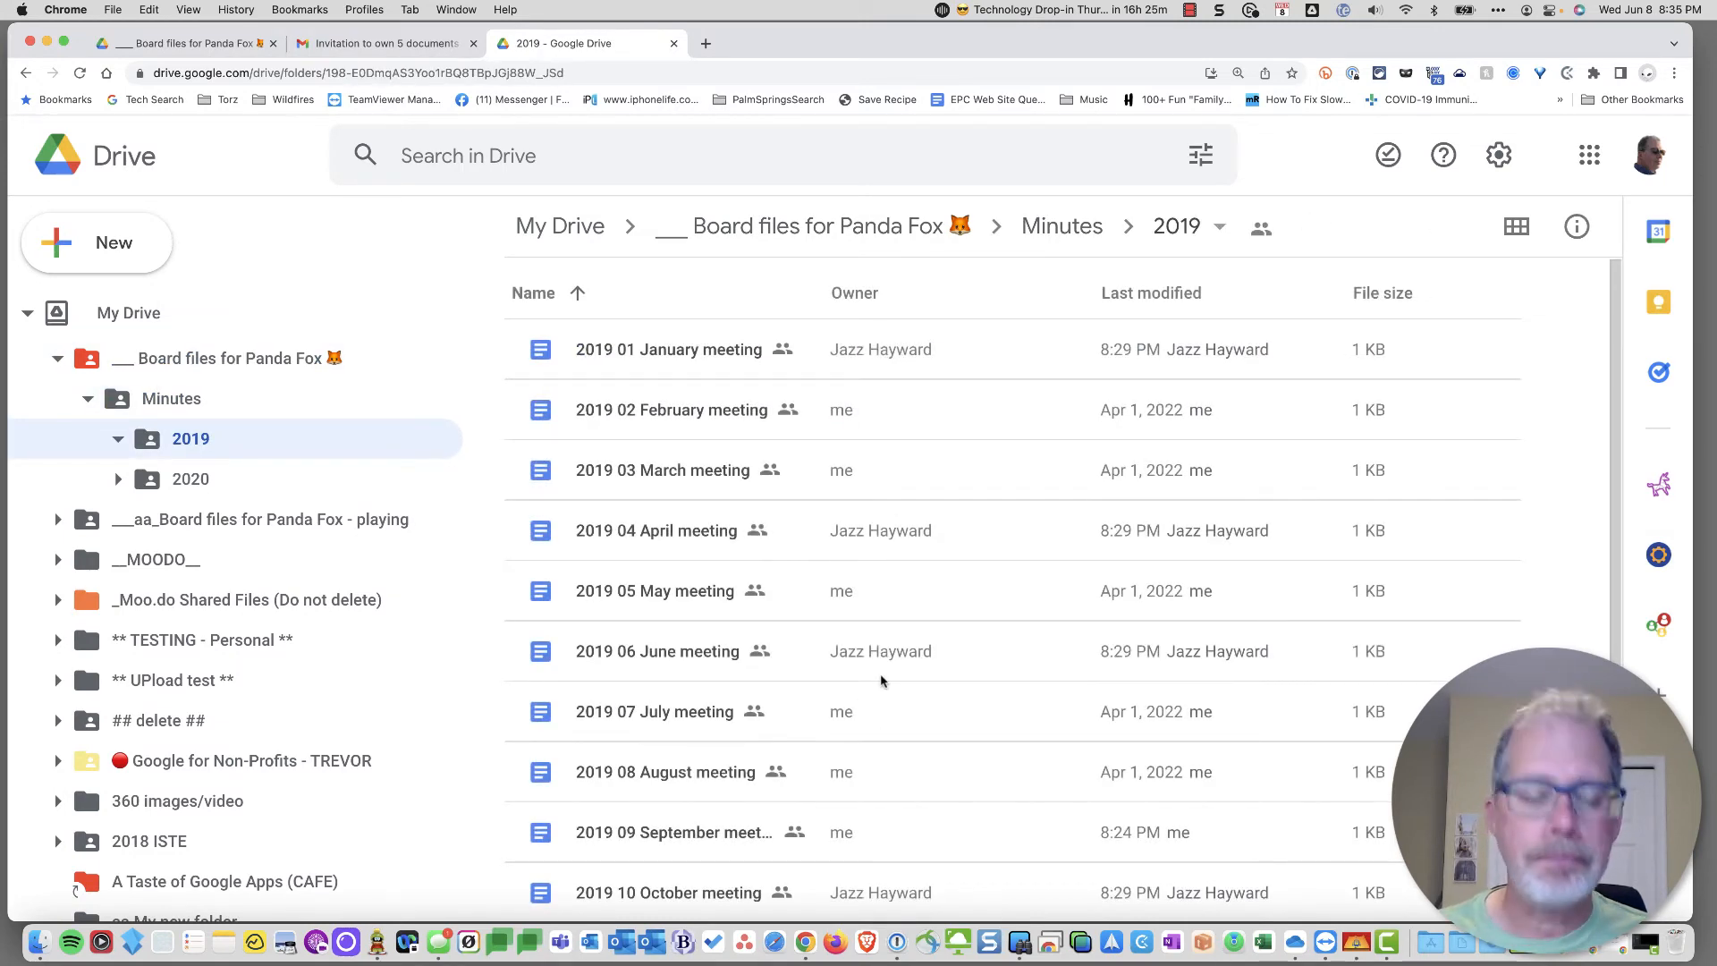
pyautogui.press('Tab')
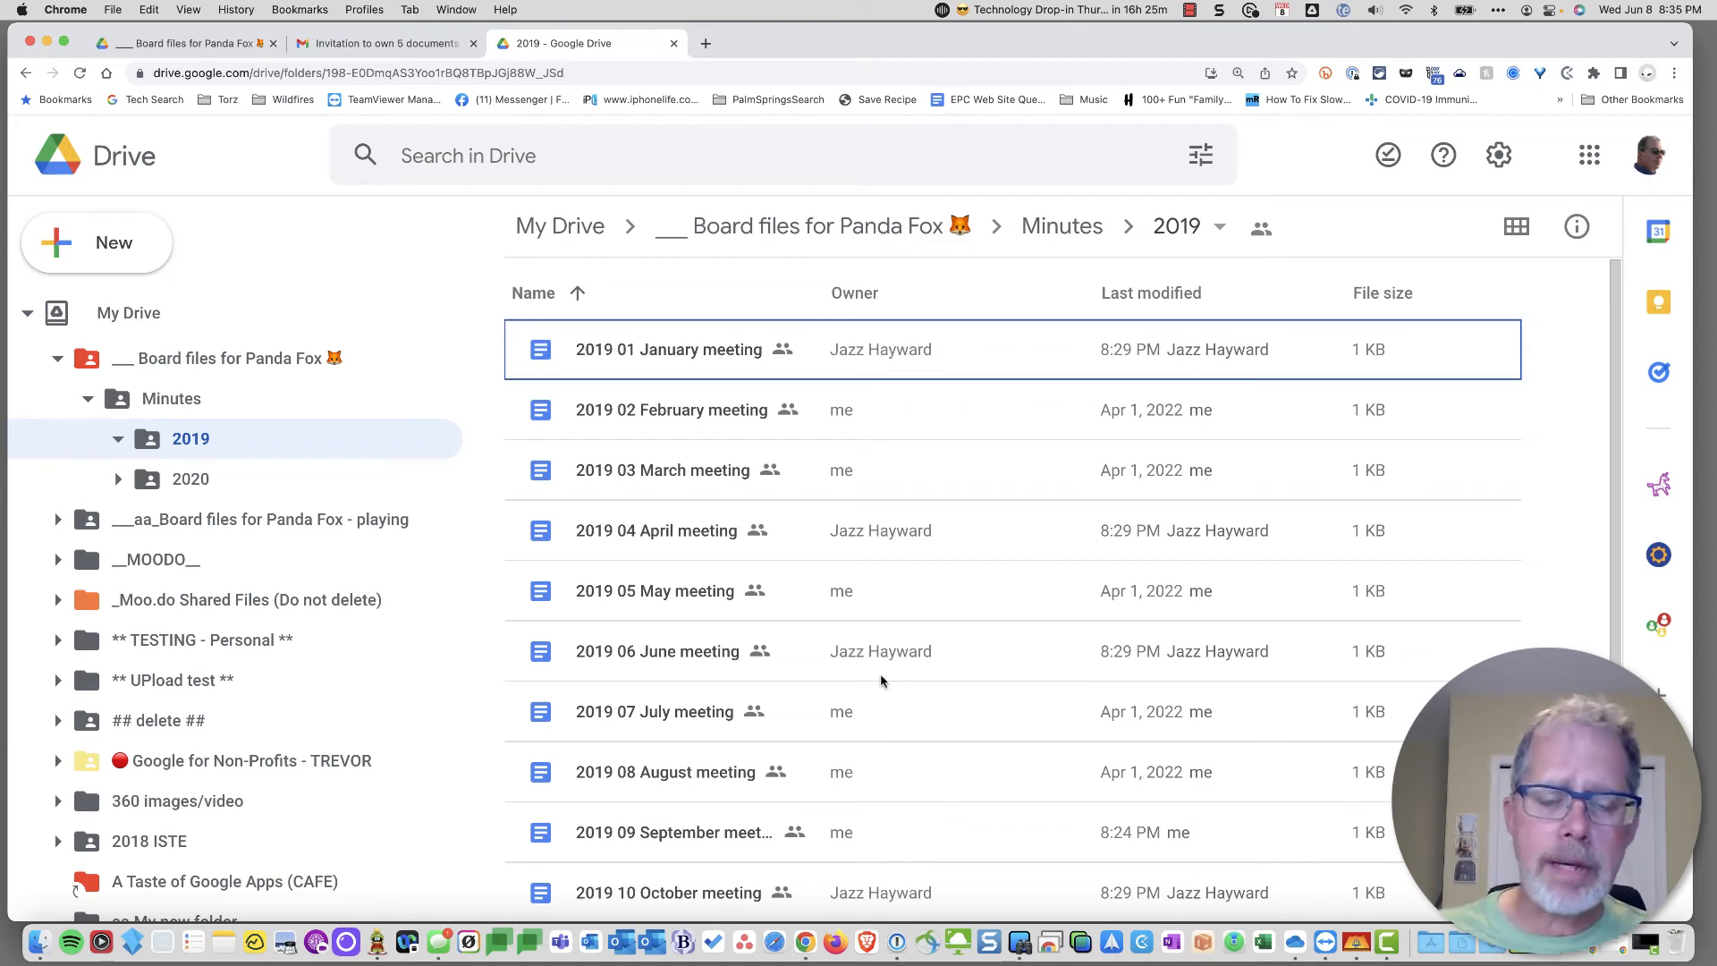
# - Switch to the board member's Drive window and open Board files for Panda Fox > Minutes > 2019
pyautogui.hotkey('ctrl', 'Right')
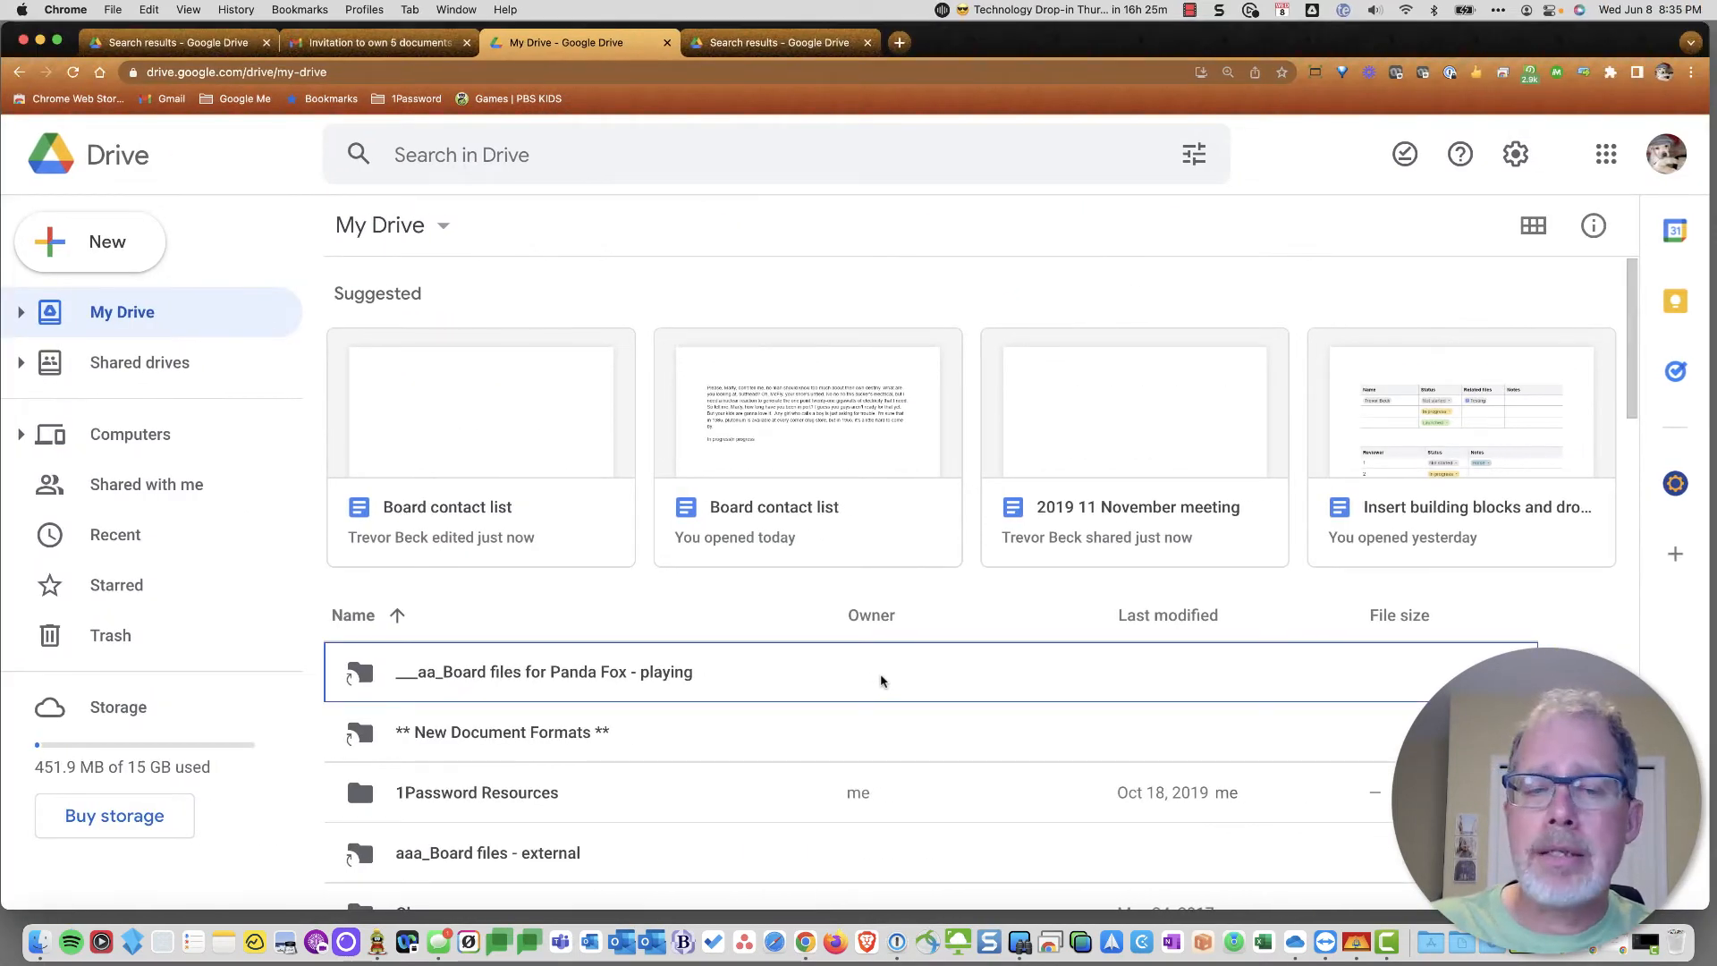
pyautogui.doubleClick(881, 681)
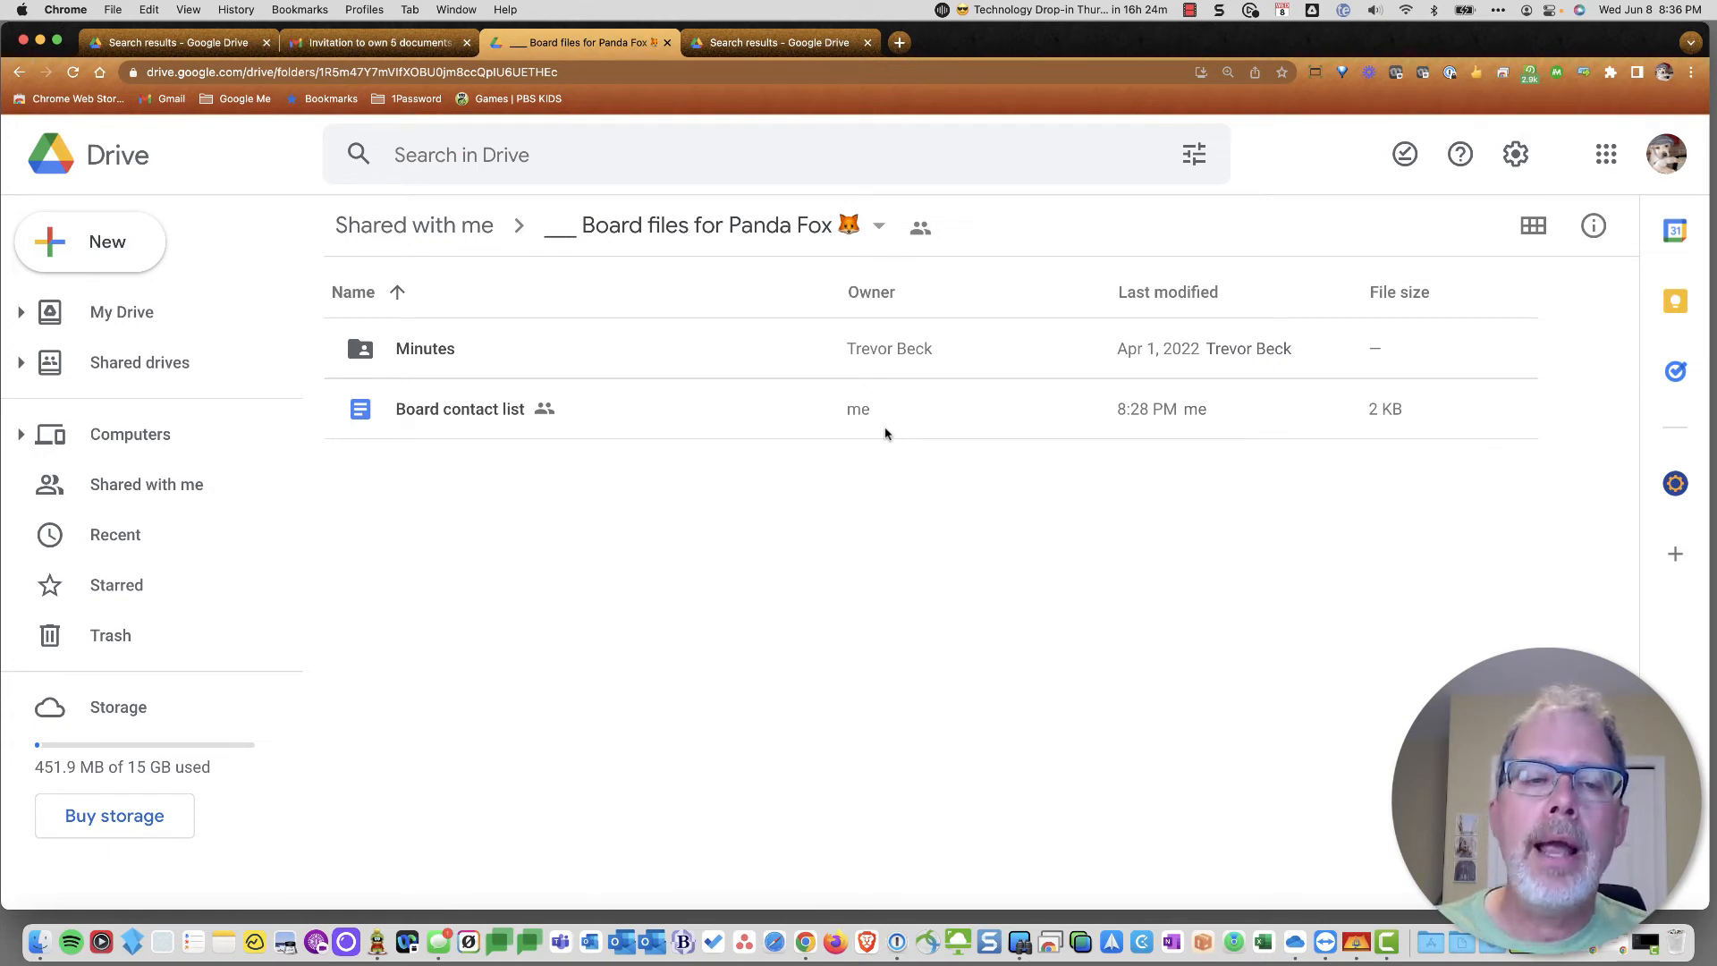
pyautogui.doubleClick(441, 348)
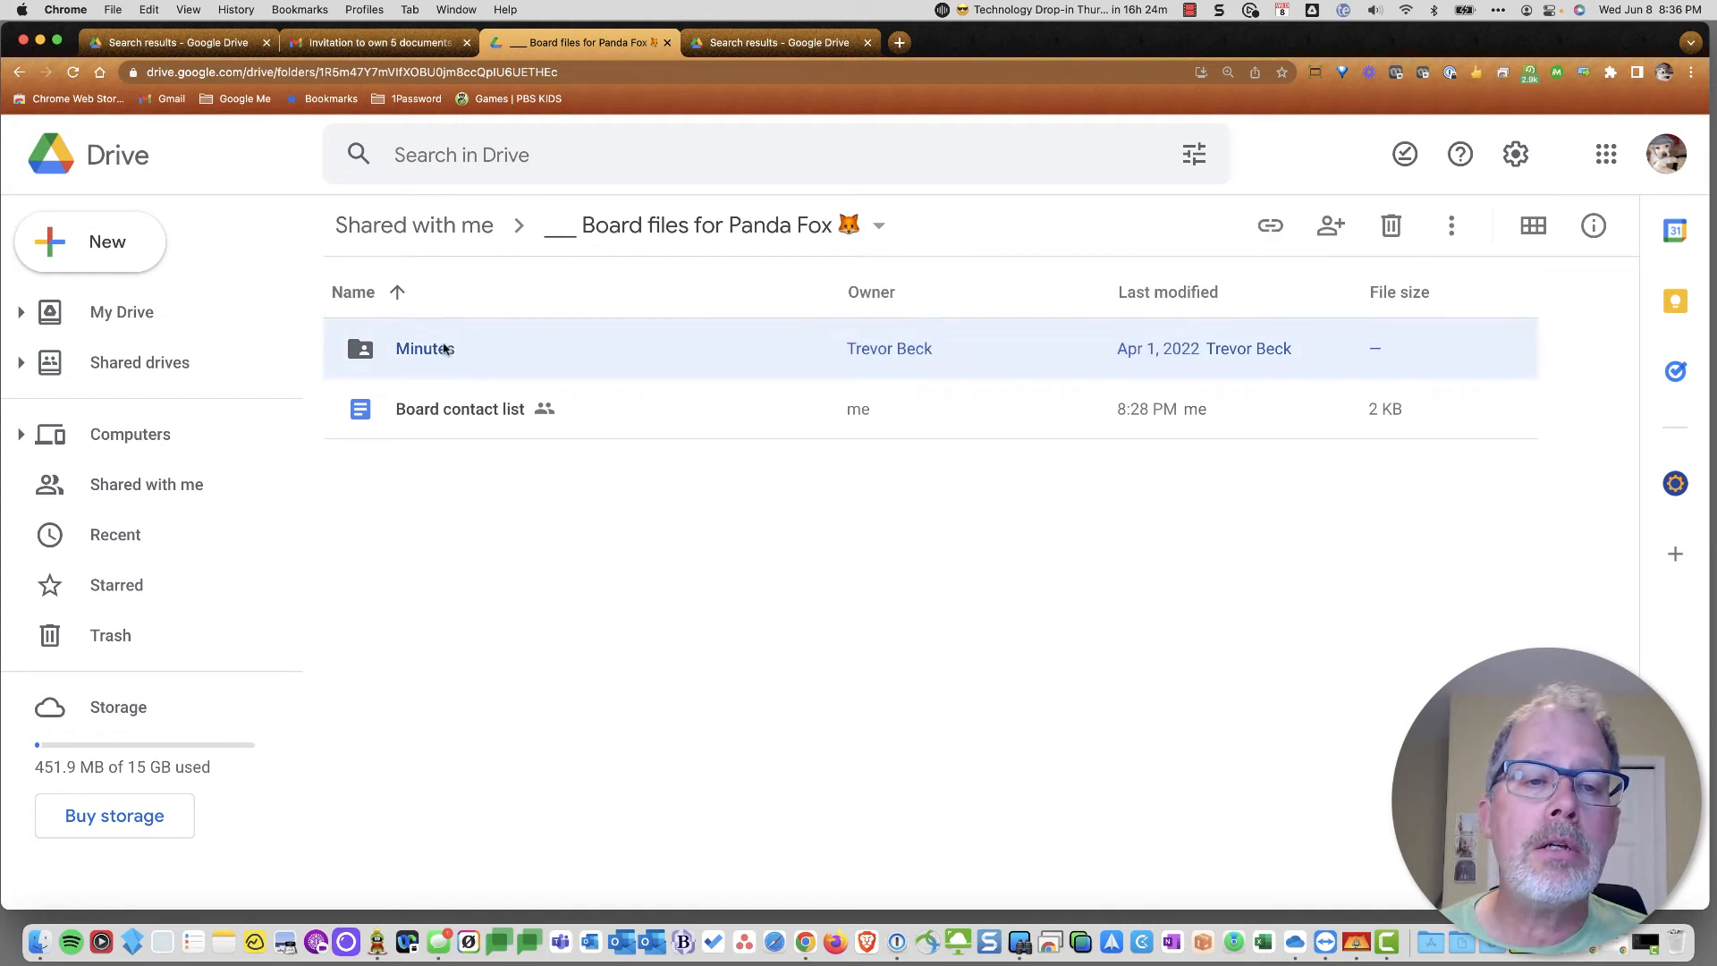
pyautogui.doubleClick(413, 349)
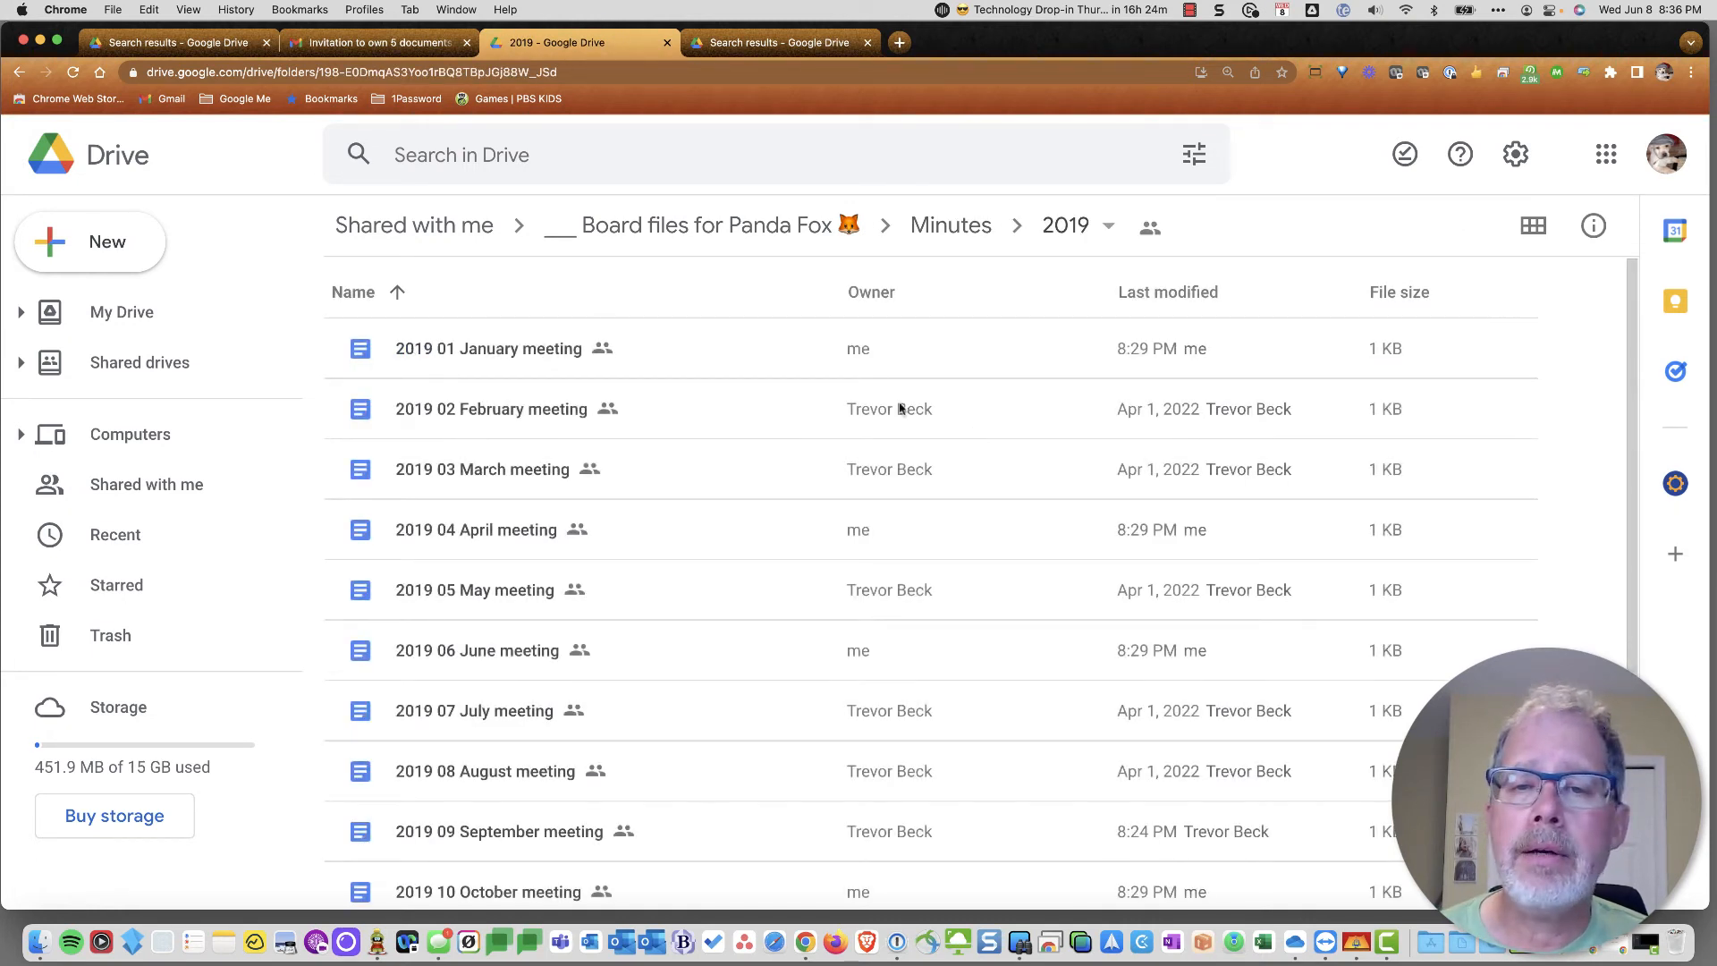
# - Select the self-owned January, April, June and October meeting documents in the 2019 folder
pyautogui.click(553, 339)
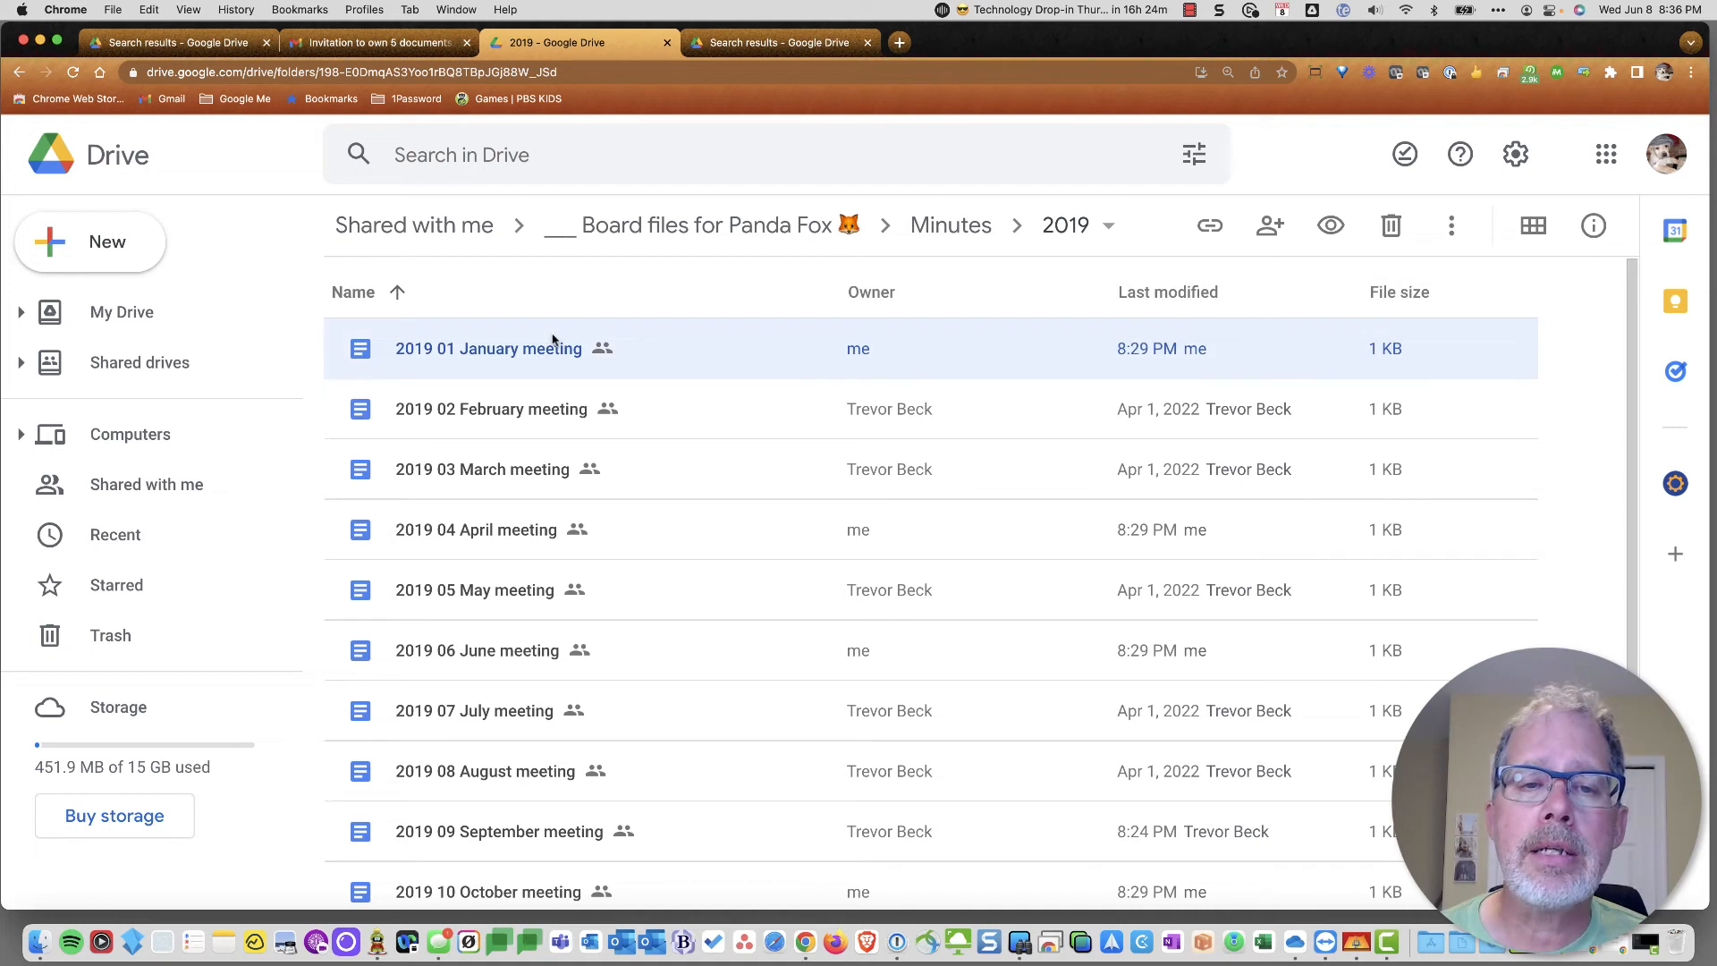
pyautogui.keyDown('super'); pyautogui.click(544, 533); pyautogui.keyUp('super')
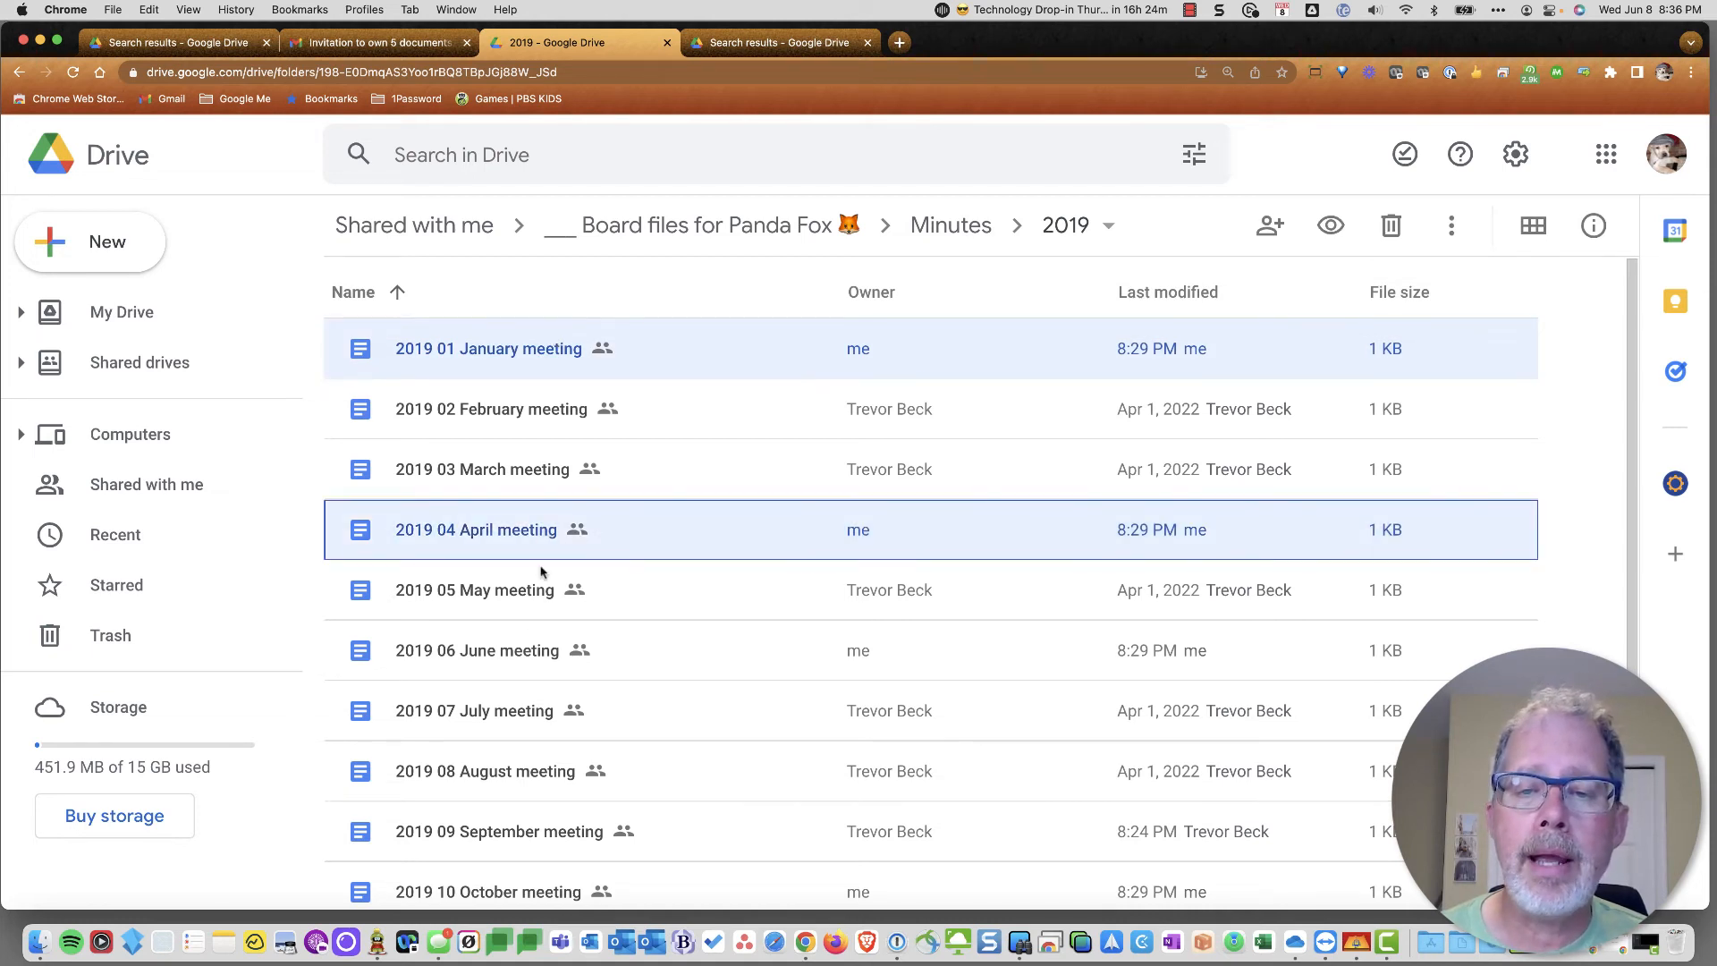
pyautogui.keyDown('super'); pyautogui.click(524, 658); pyautogui.keyUp('super')
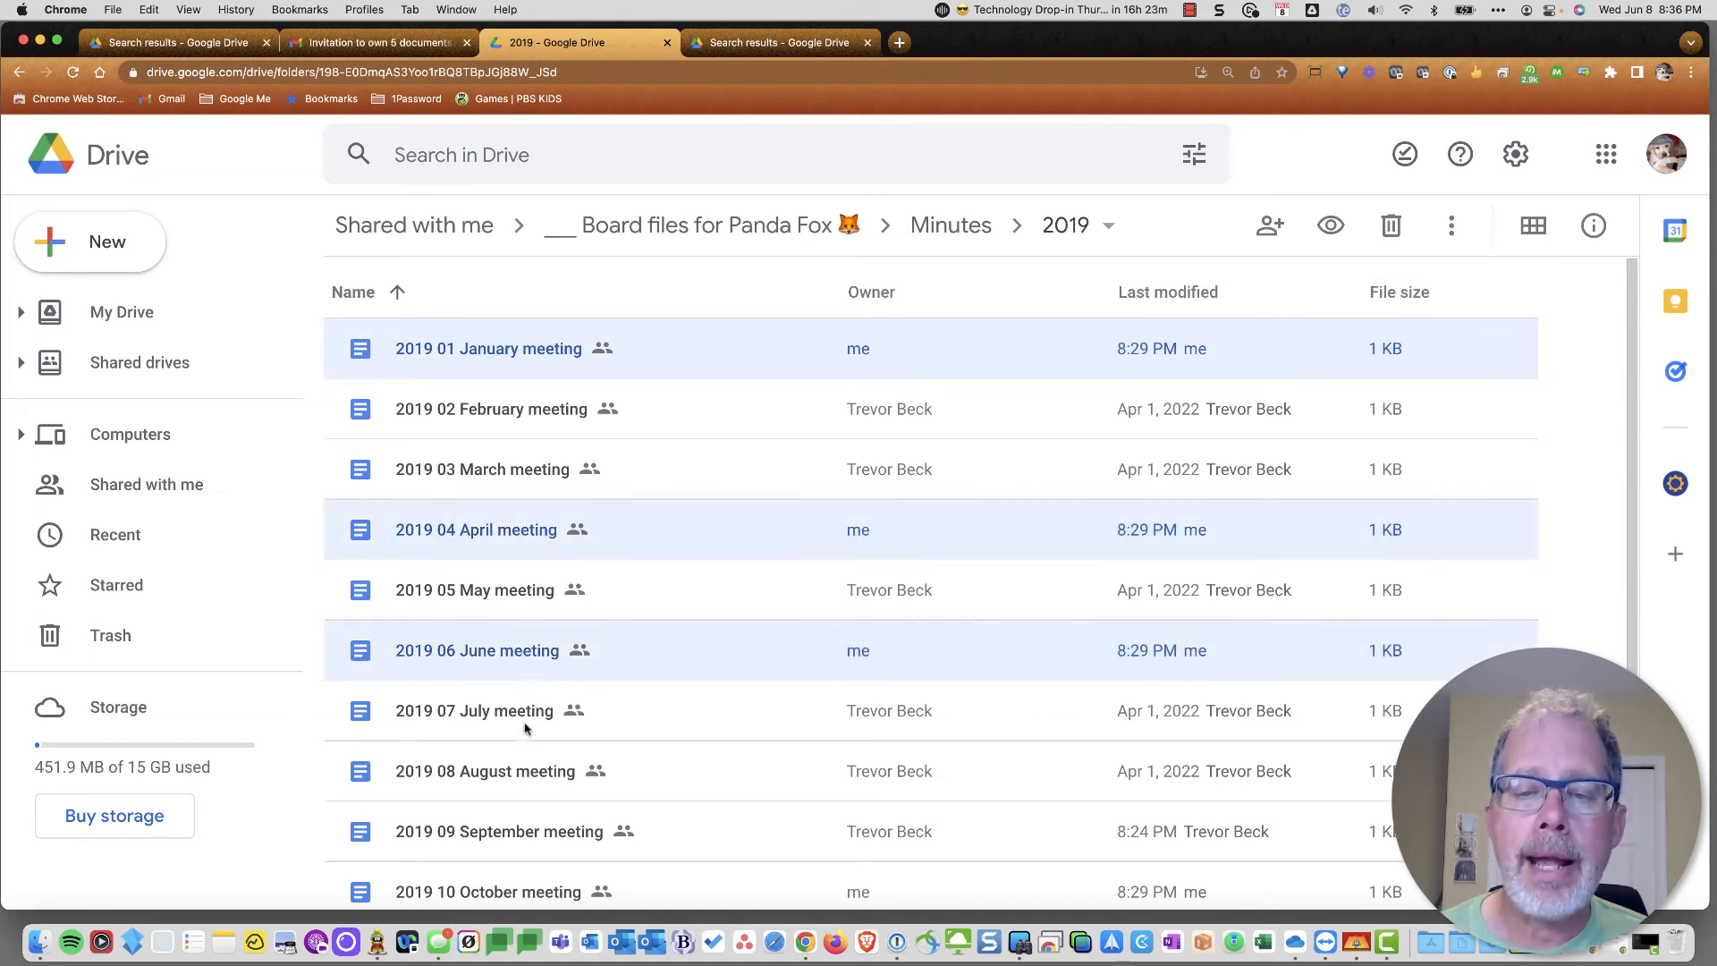
pyautogui.keyDown('super'); pyautogui.click(527, 892); pyautogui.keyUp('super')
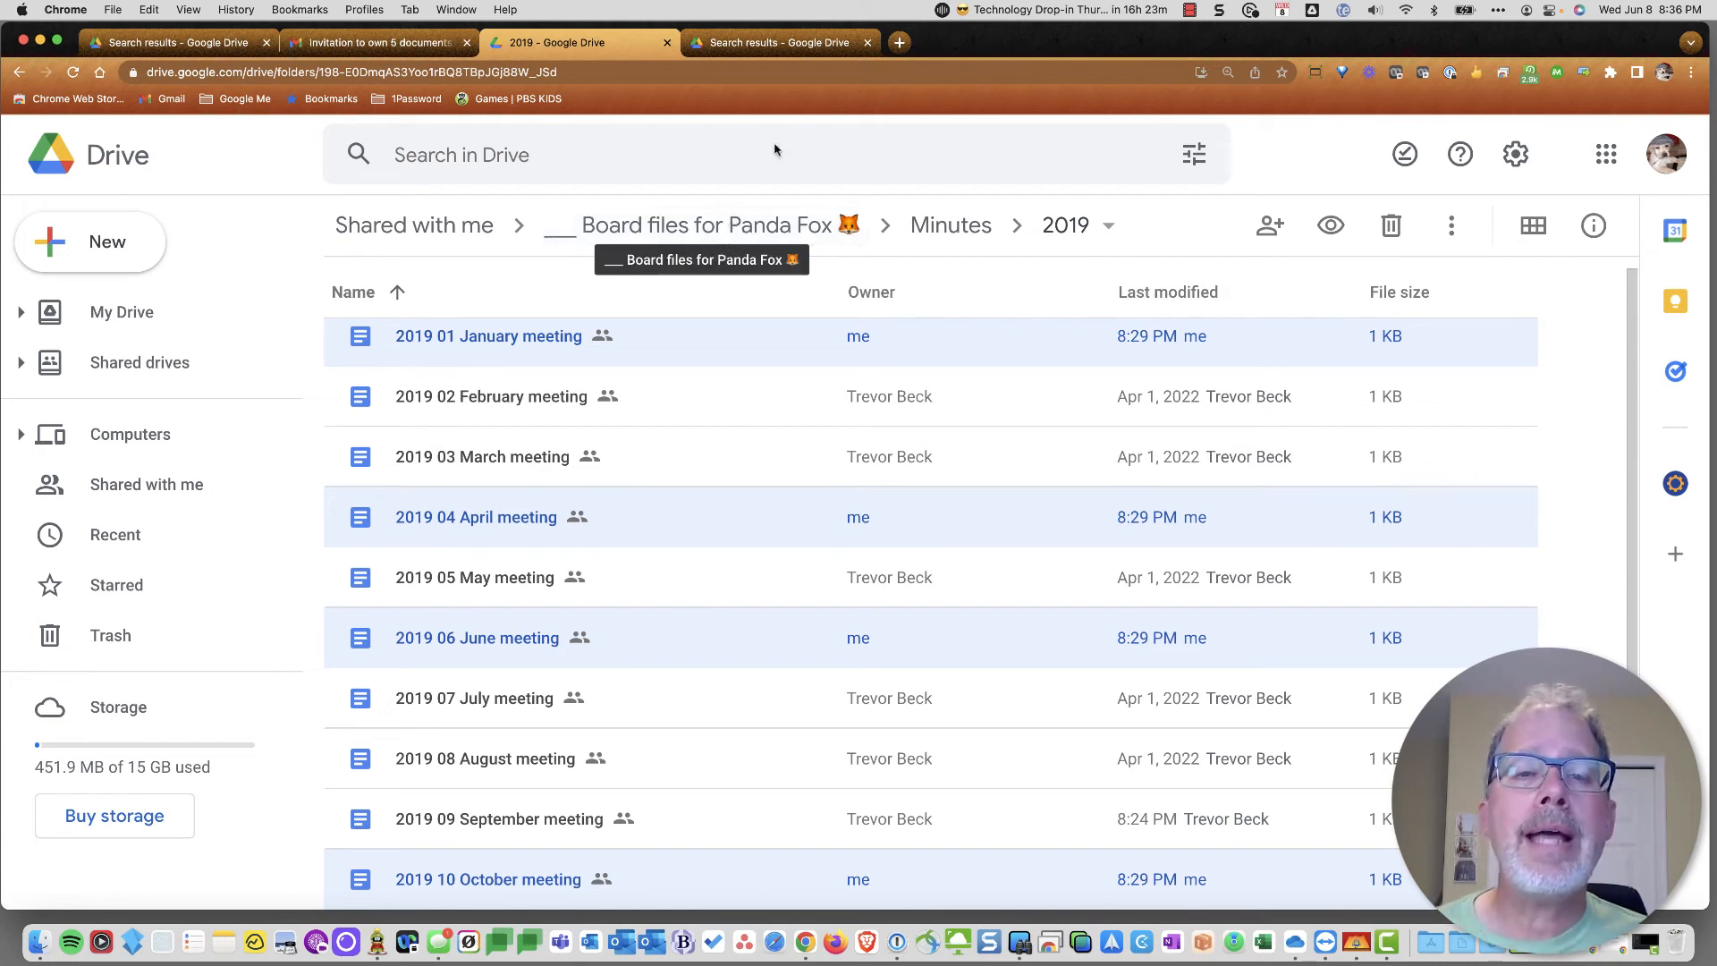
pyautogui.click(695, 154)
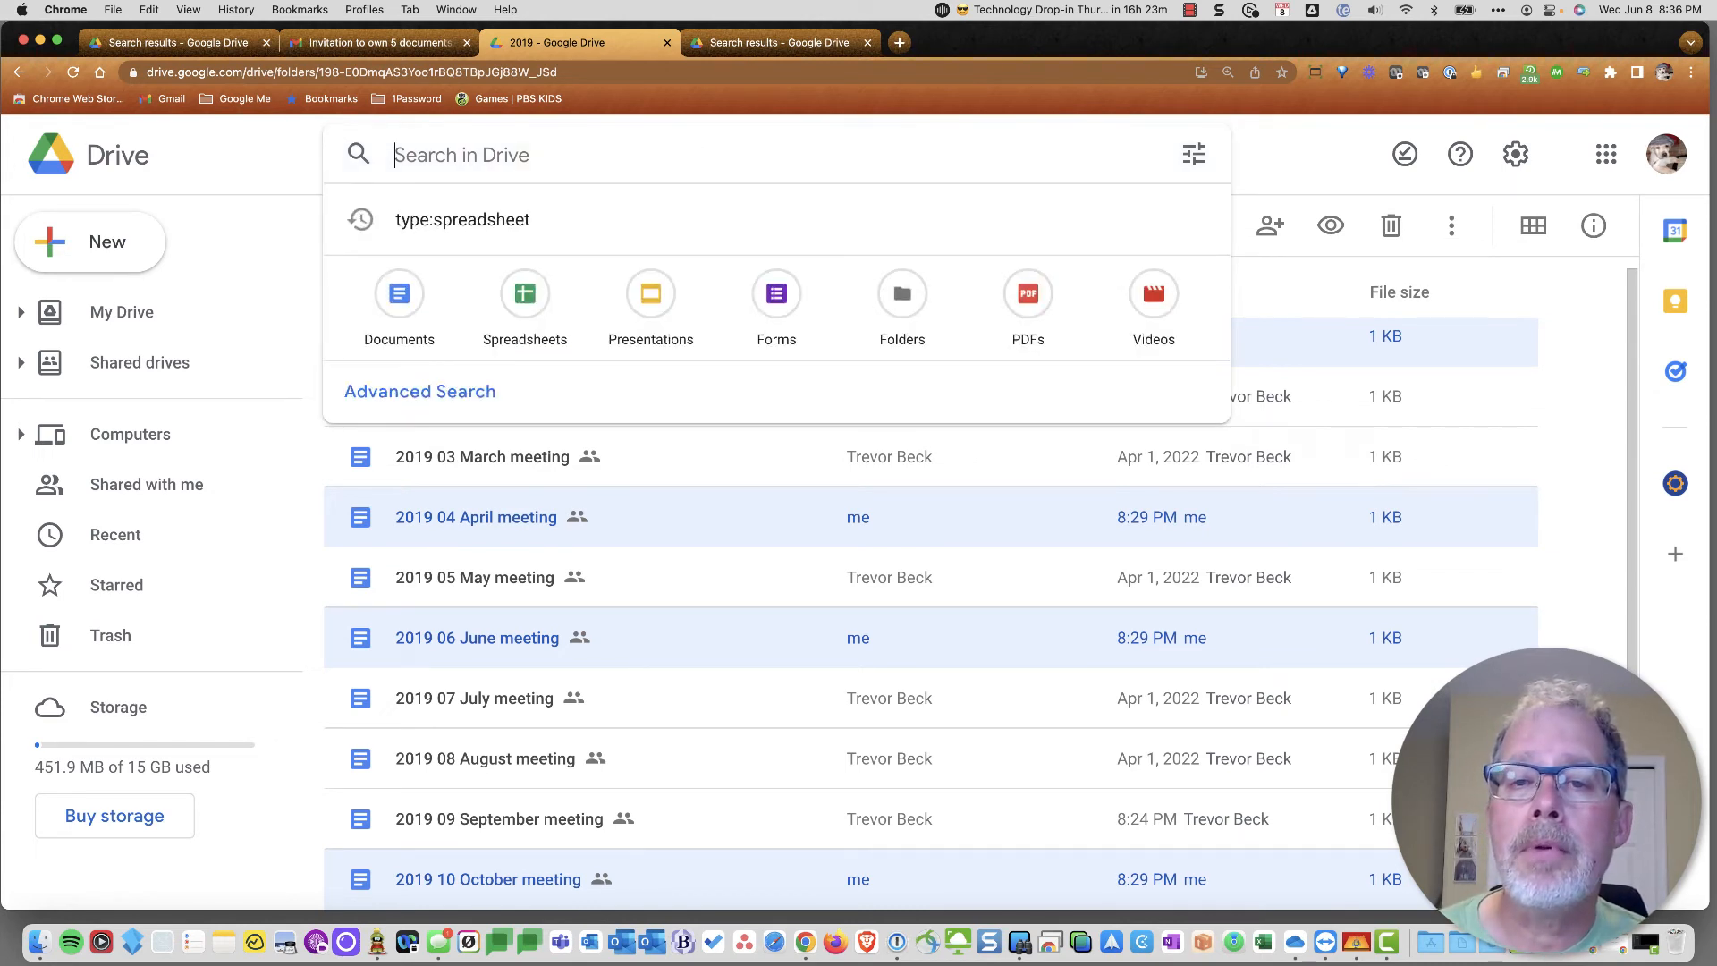
pyautogui.click(1194, 154)
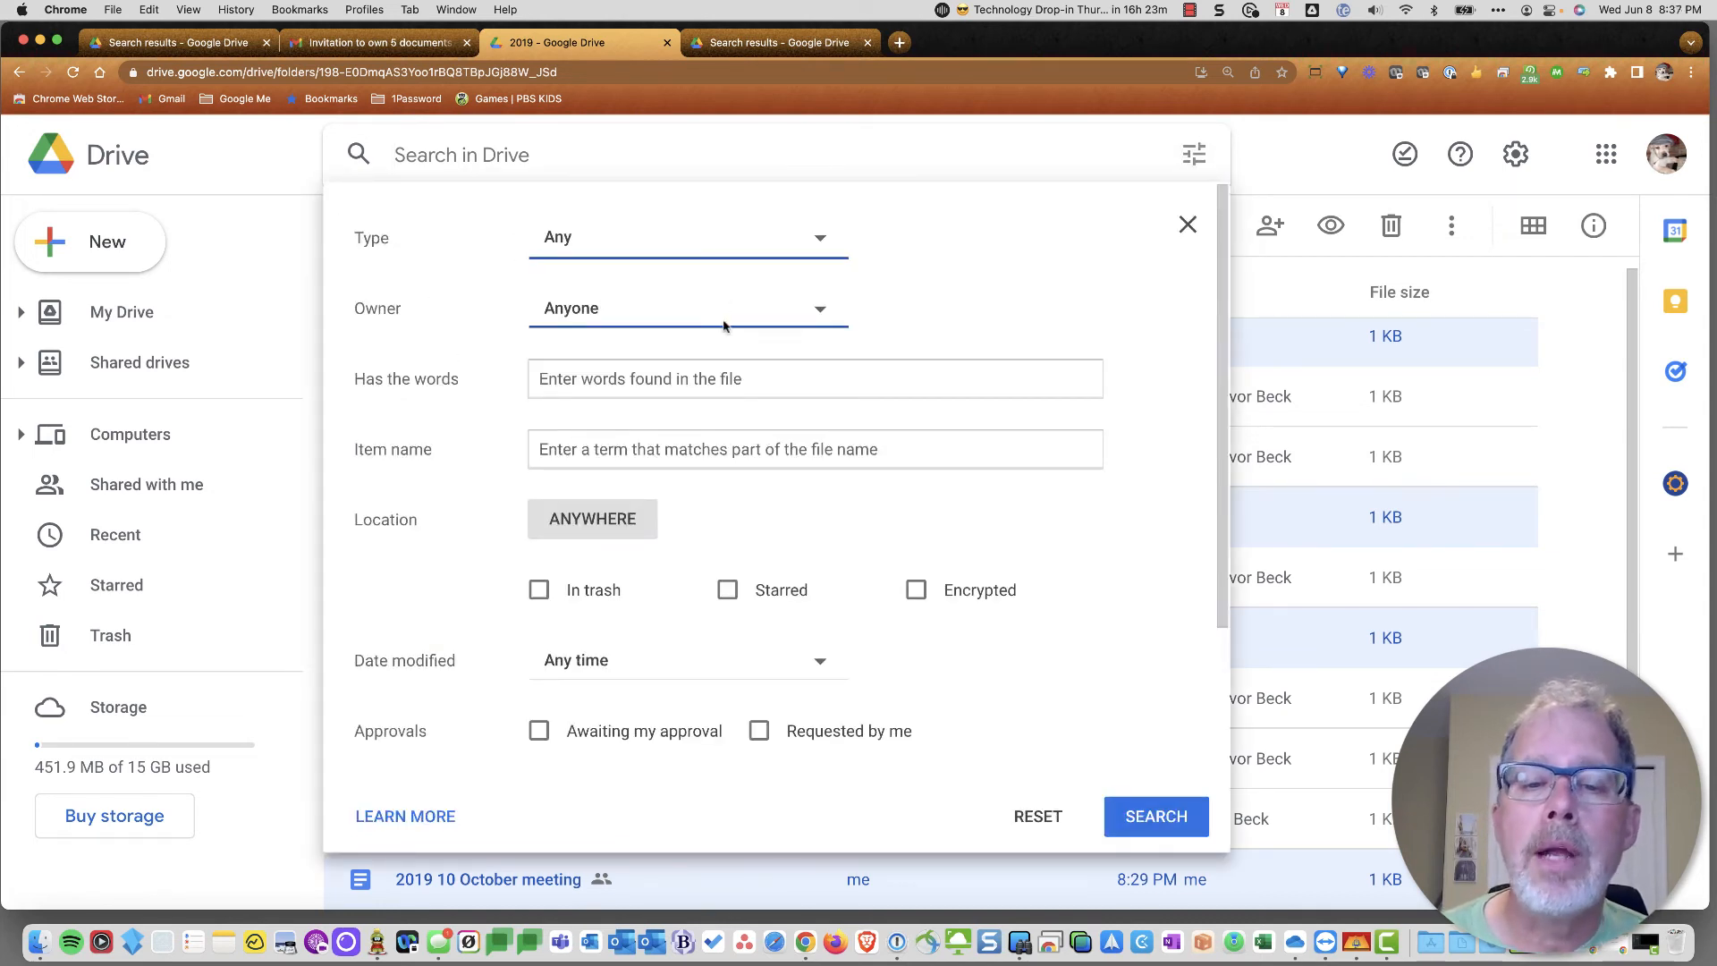
pyautogui.click(1187, 229)
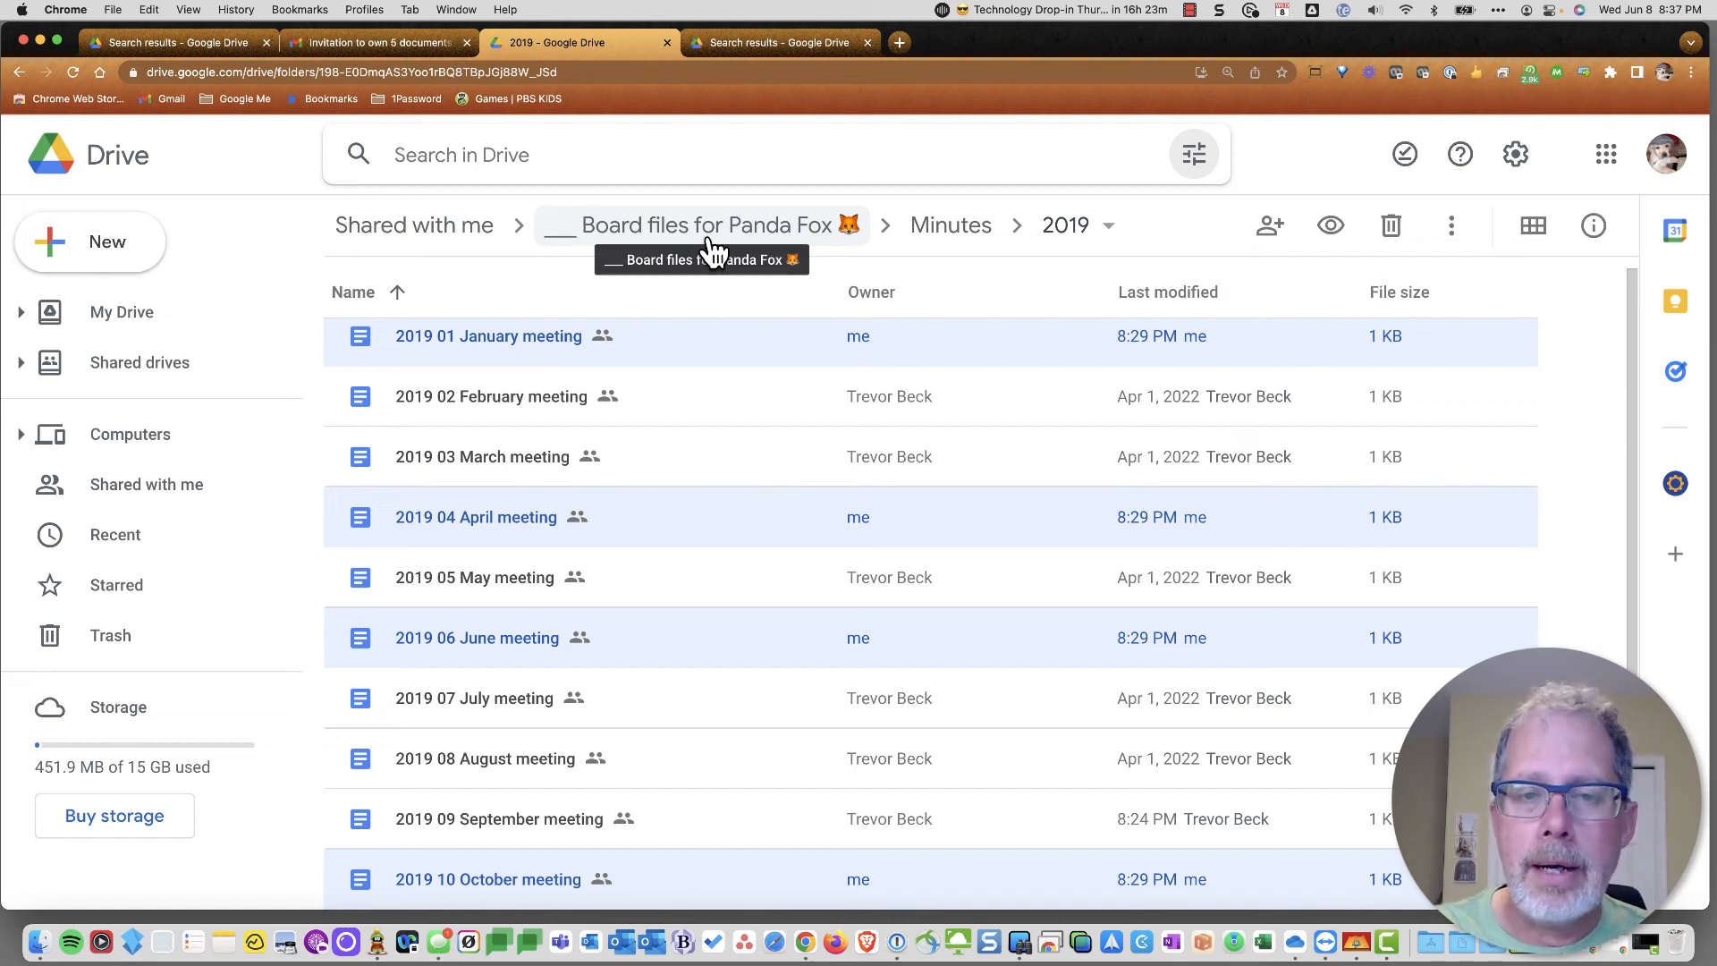
# - Search within the Board files for Panda Fox folder and look through the files it lists
pyautogui.rightClick(824, 237)
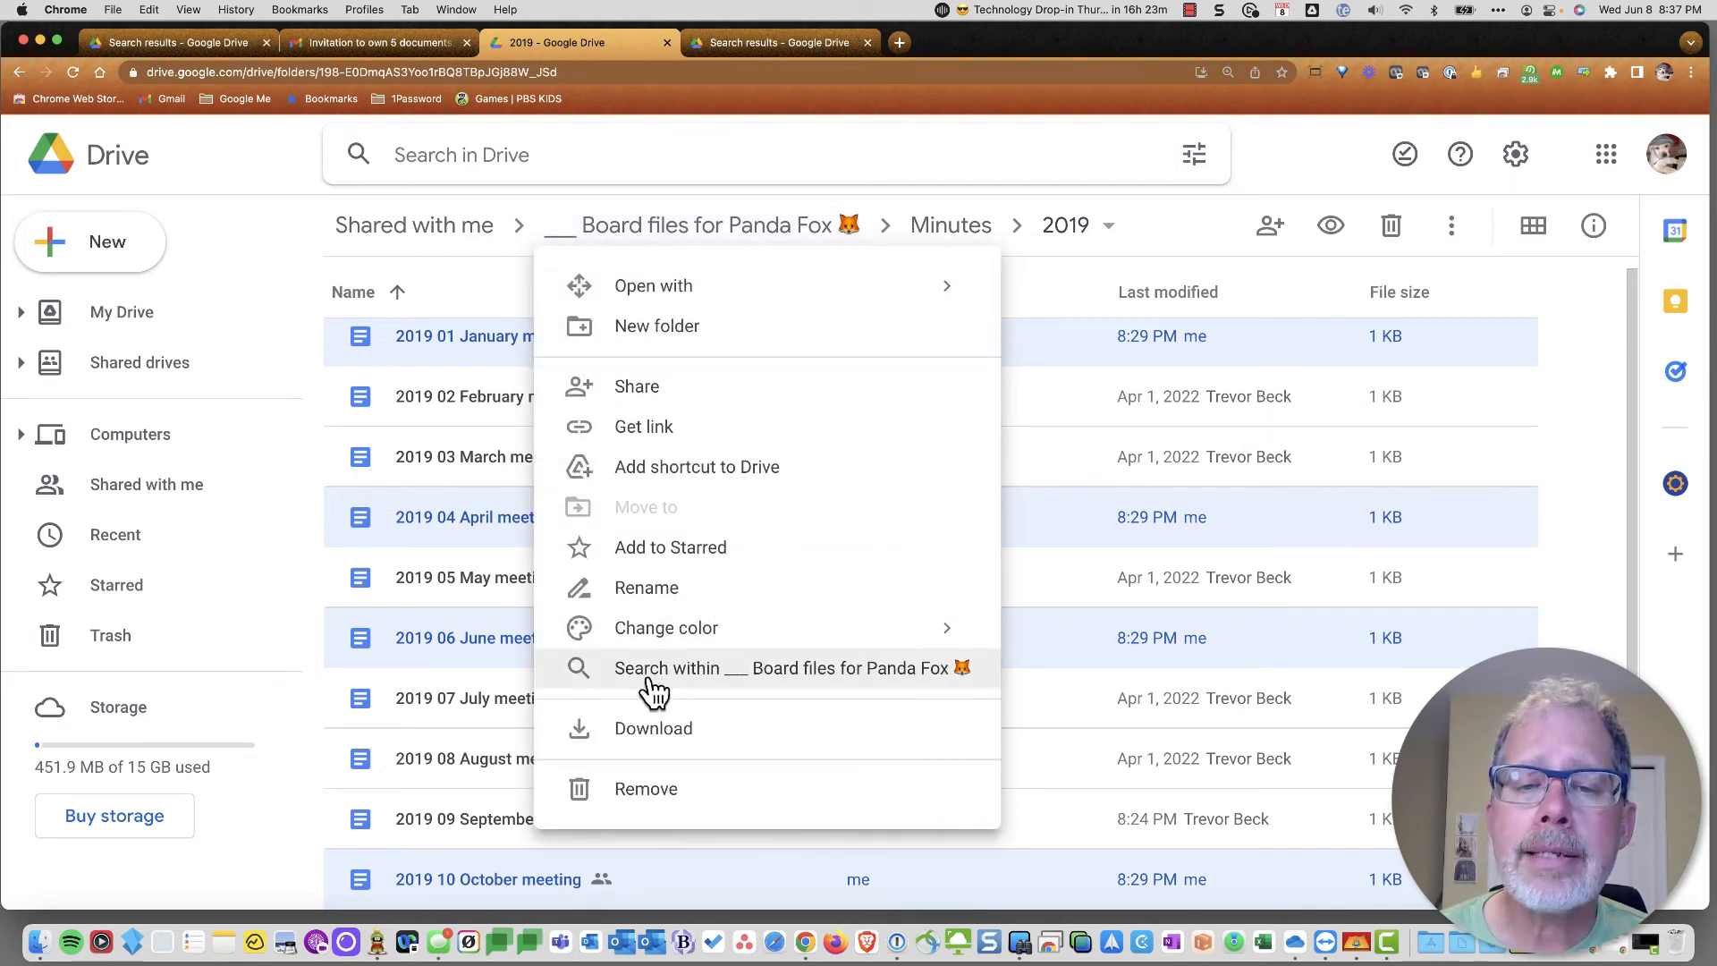
pyautogui.click(834, 689)
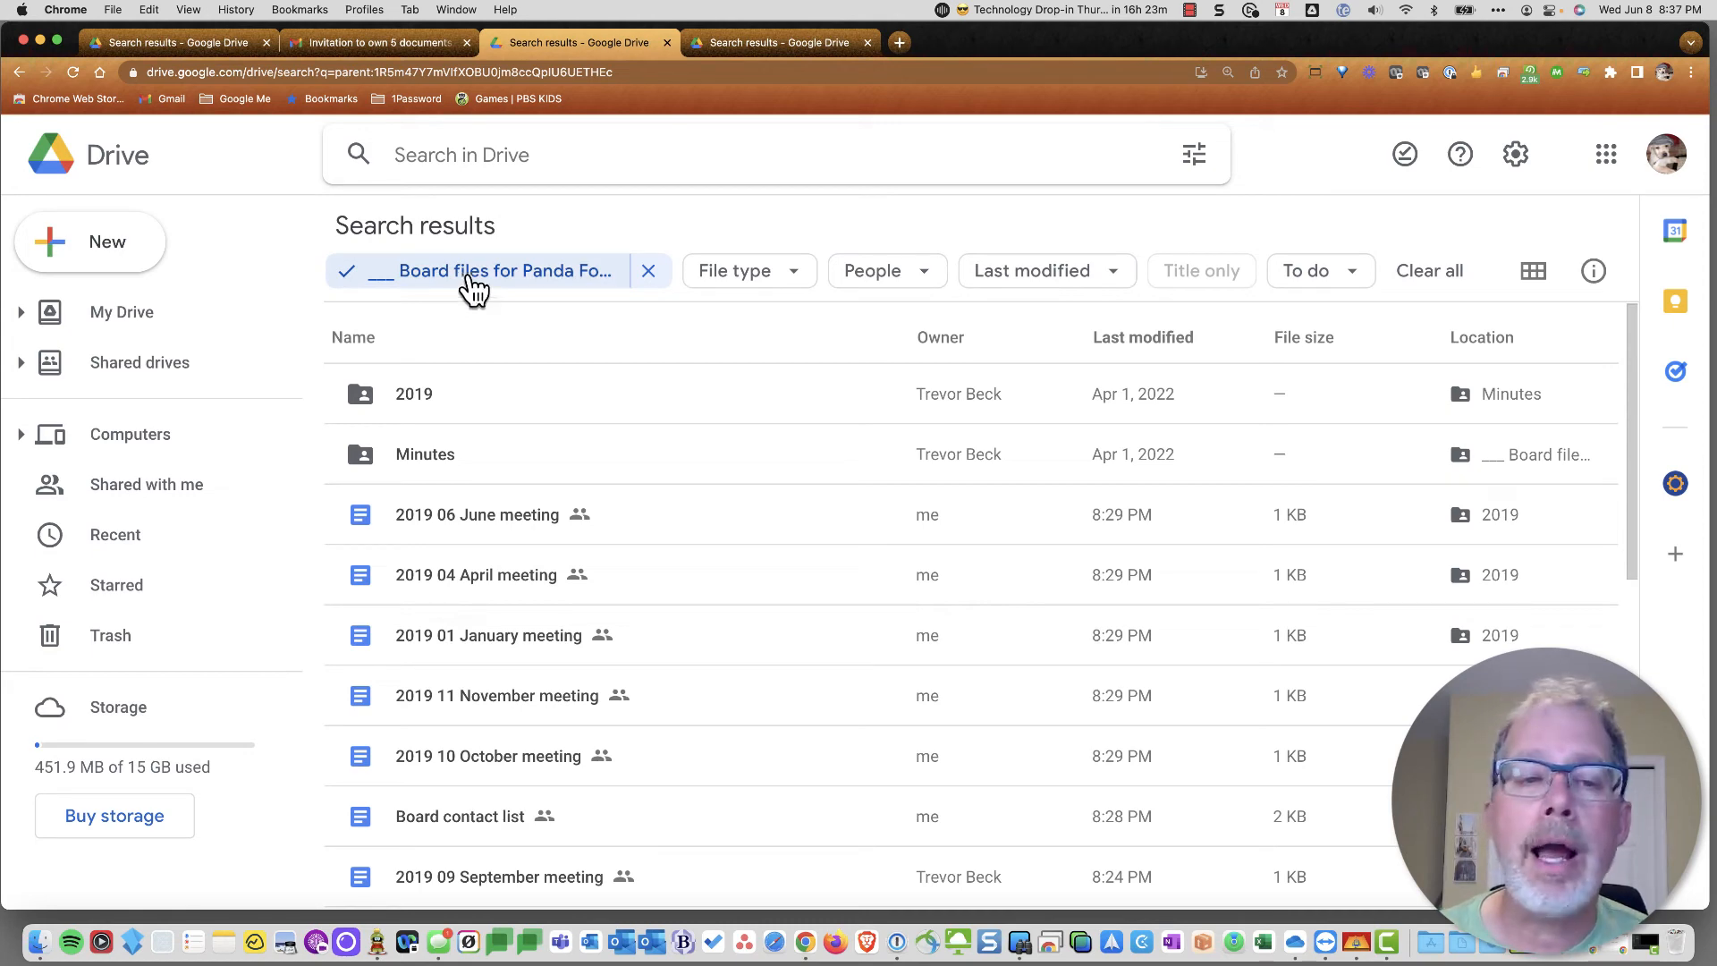
pyautogui.scroll(-6, 734, 530)
pyautogui.scroll(-7, 735, 530)
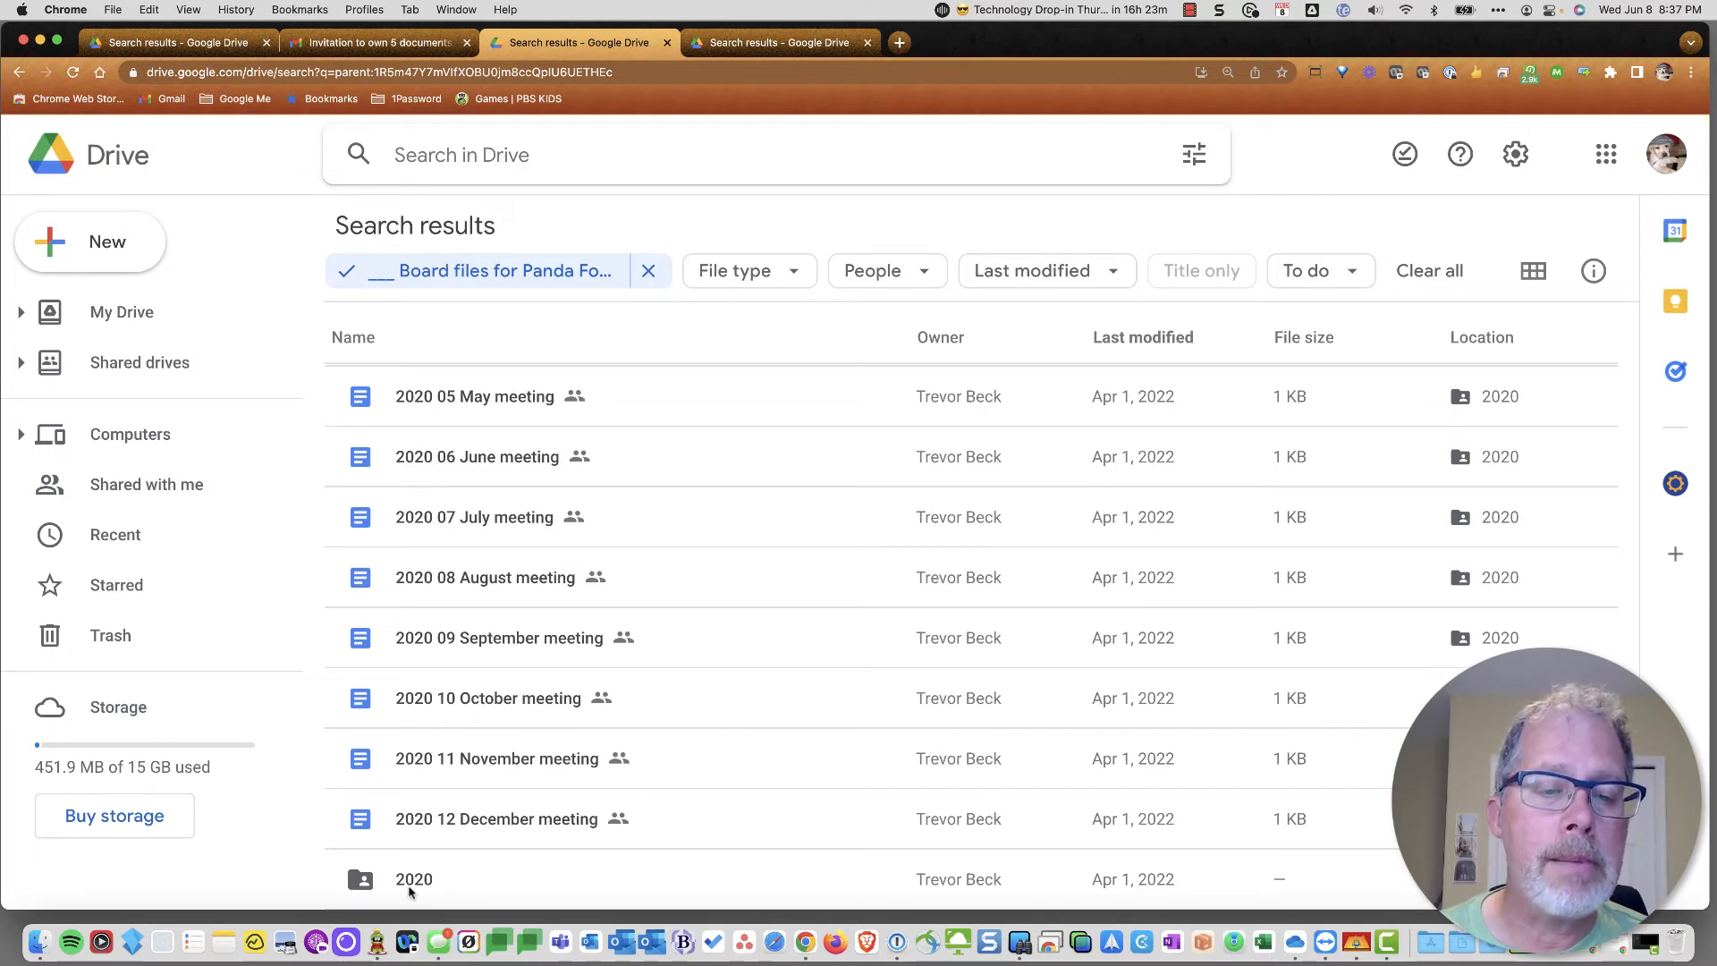
pyautogui.scroll(6, 441, 577)
pyautogui.scroll(5, 460, 500)
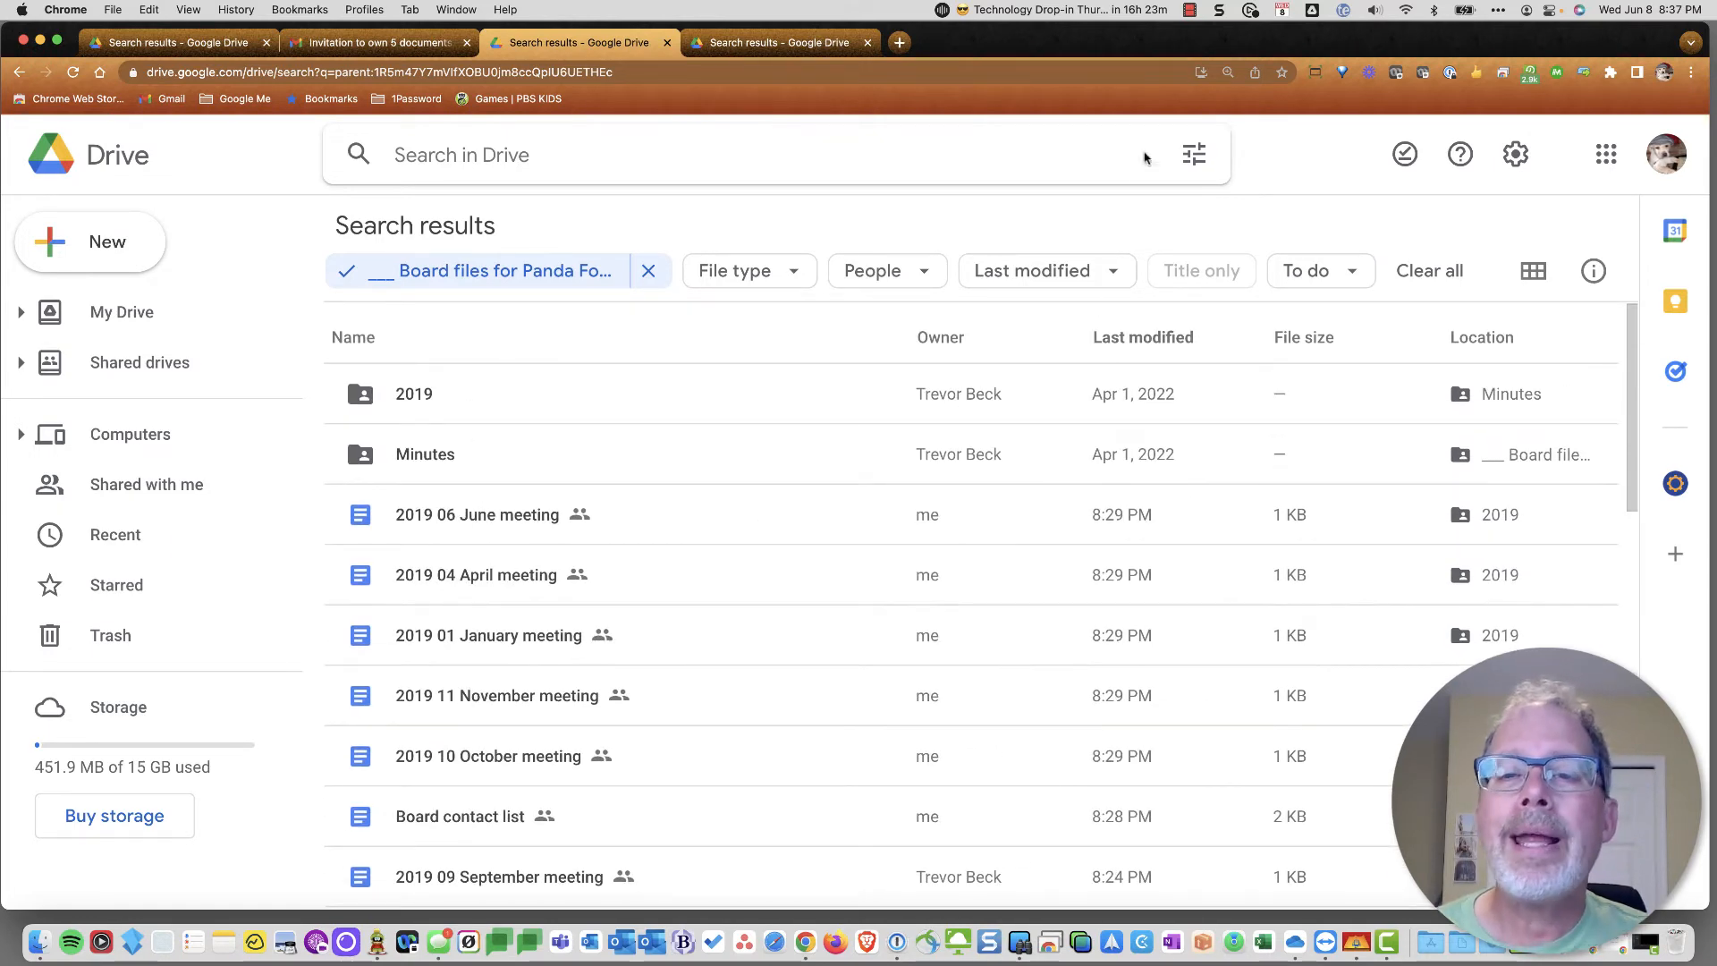
# - Filter the folder search to items with the owner set to Owned by me
pyautogui.click(1193, 154)
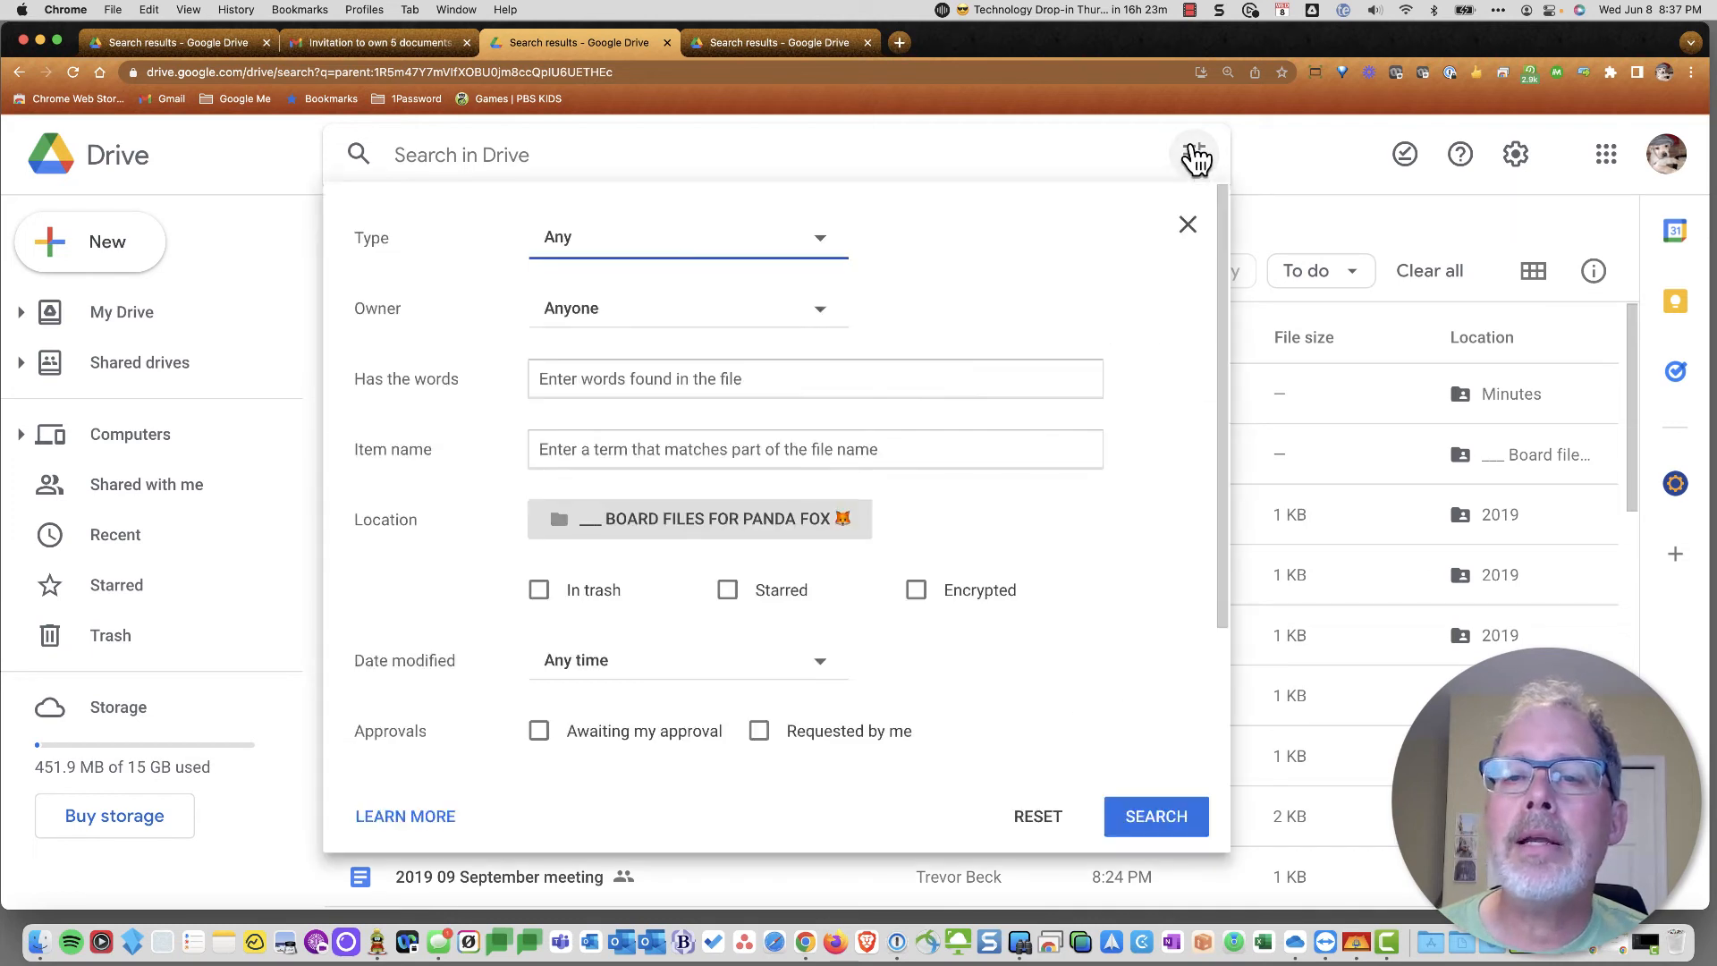
pyautogui.click(819, 309)
pyautogui.click(662, 352)
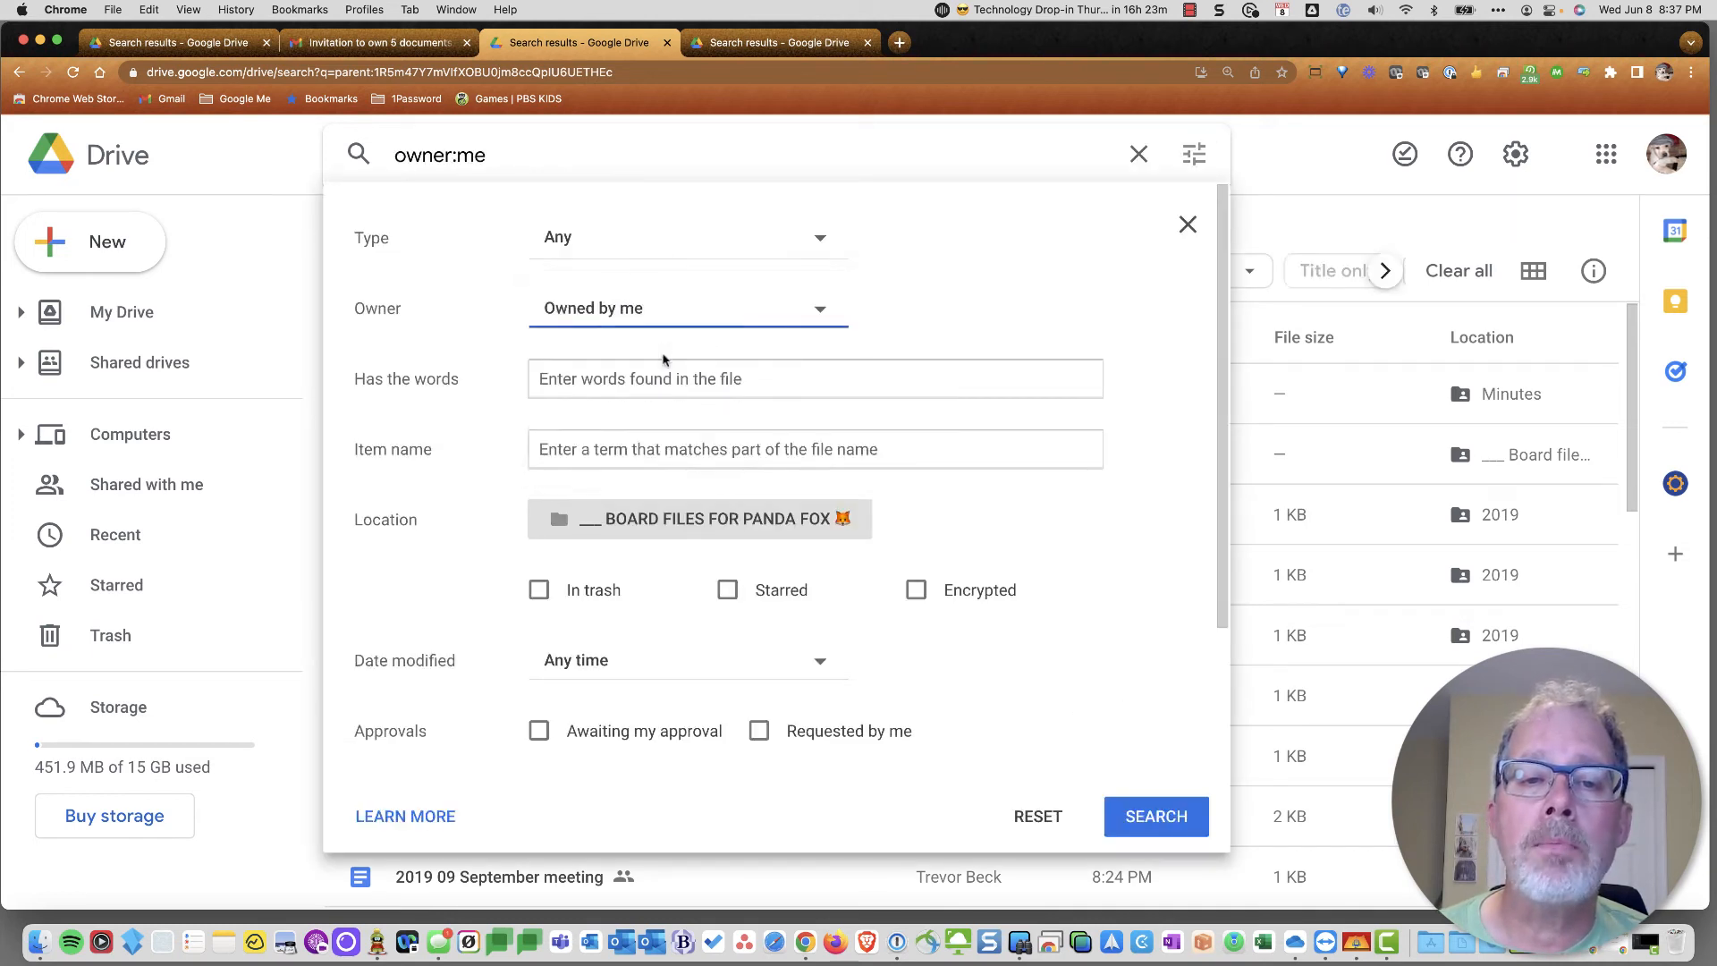
pyautogui.click(1158, 815)
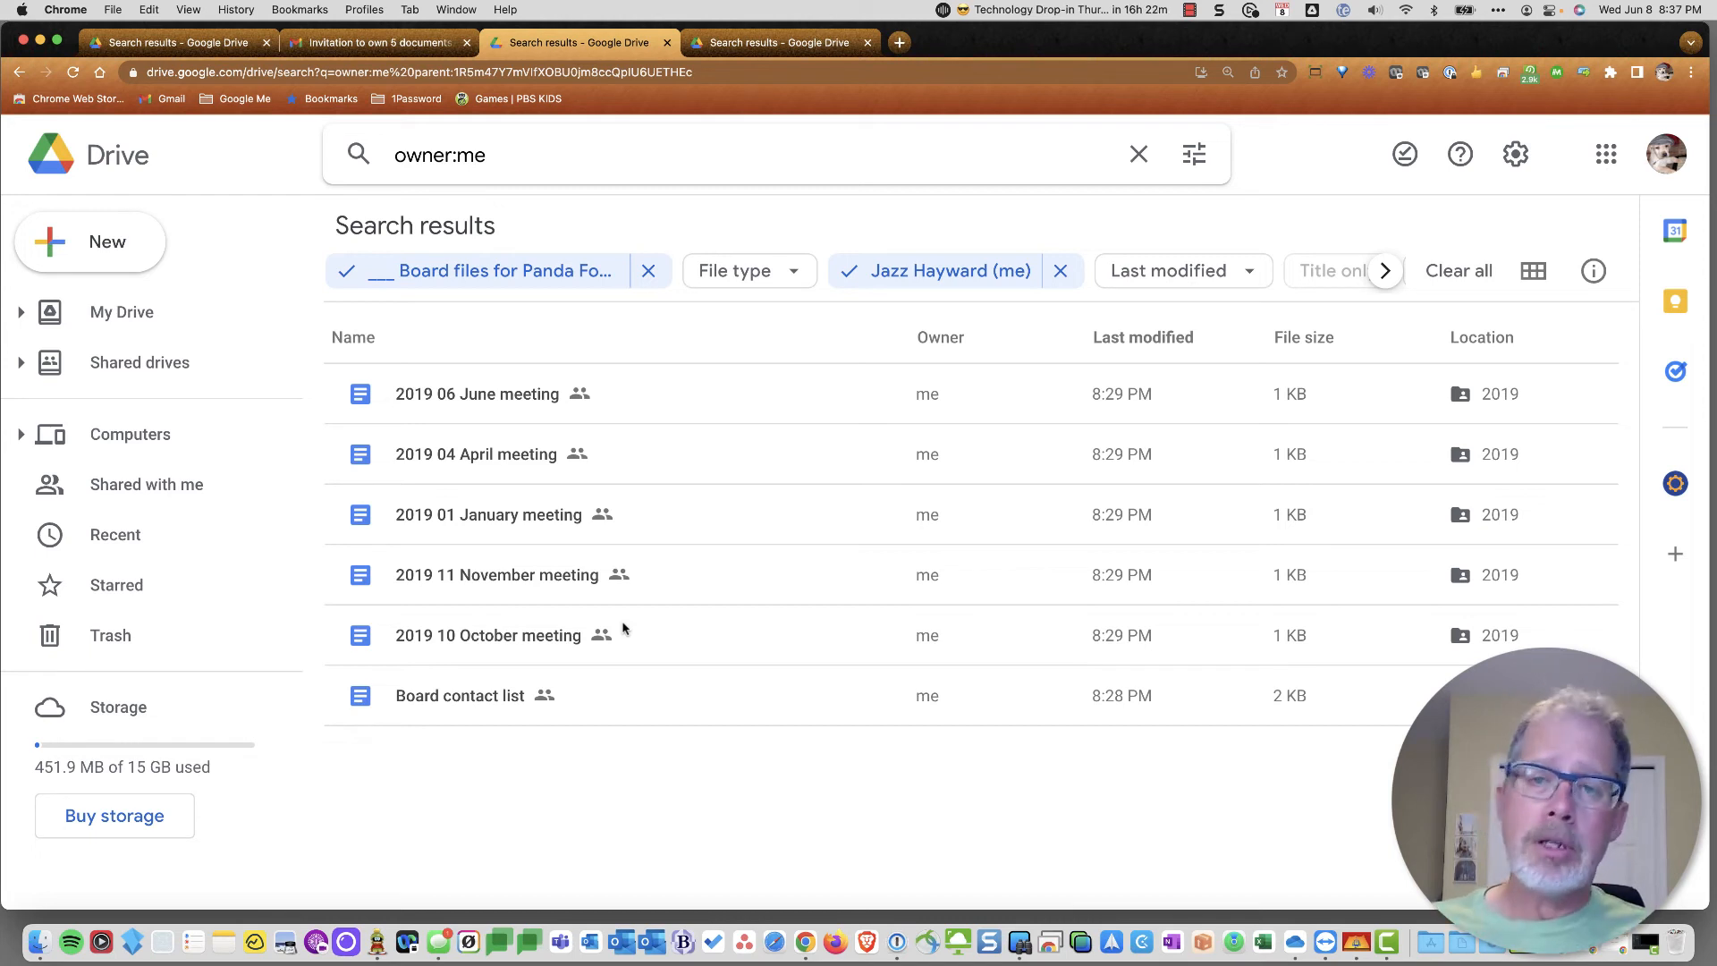
# - Select all six self-owned files in the search results and send the folder owner's Gmail account an invitation to transfer ownership
pyautogui.click(512, 395)
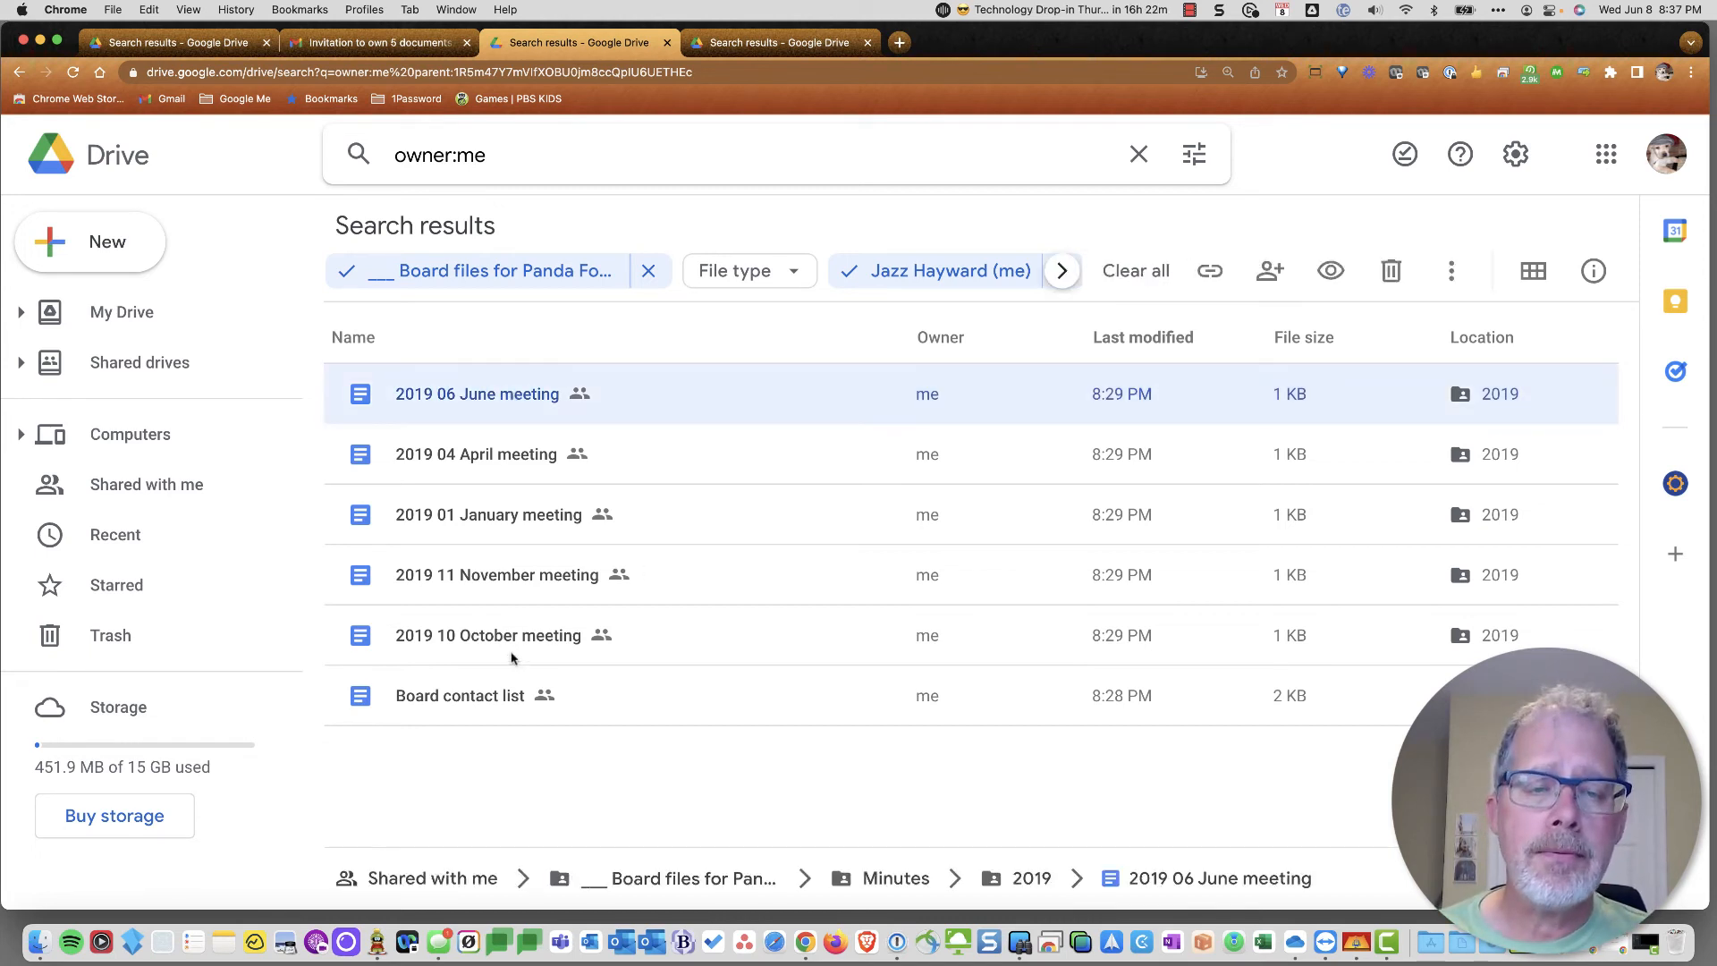
pyautogui.keyDown('shift'); pyautogui.click(498, 698); pyautogui.keyUp('shift')
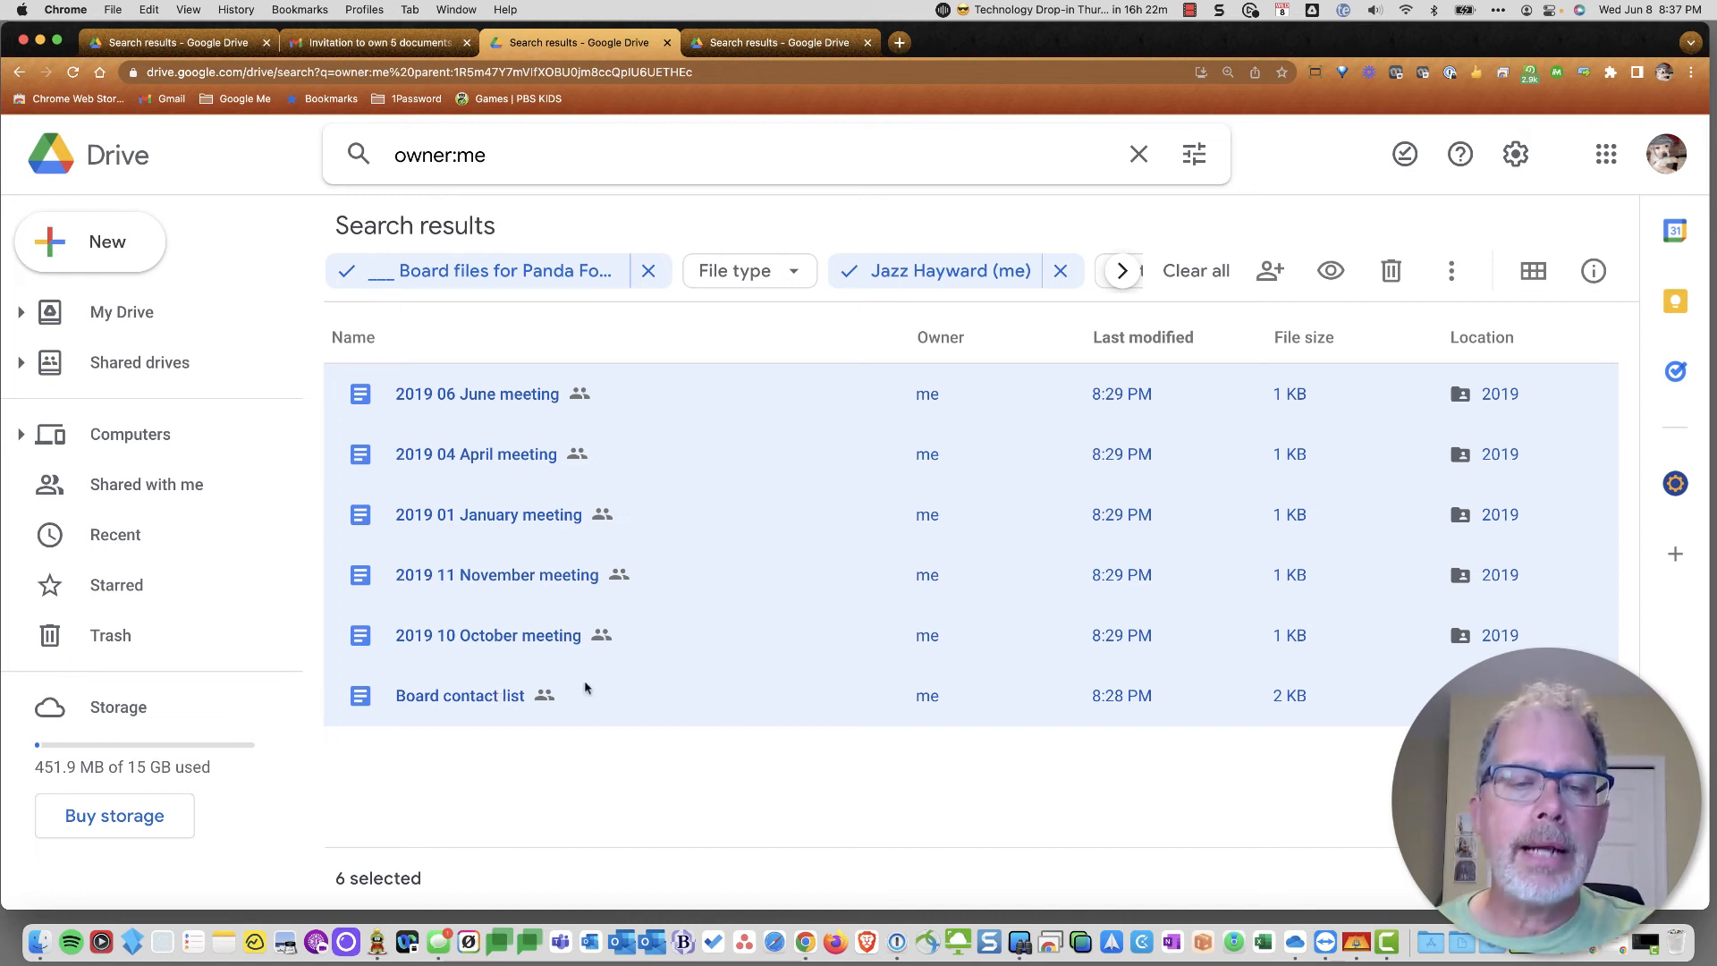
pyautogui.rightClick(525, 395)
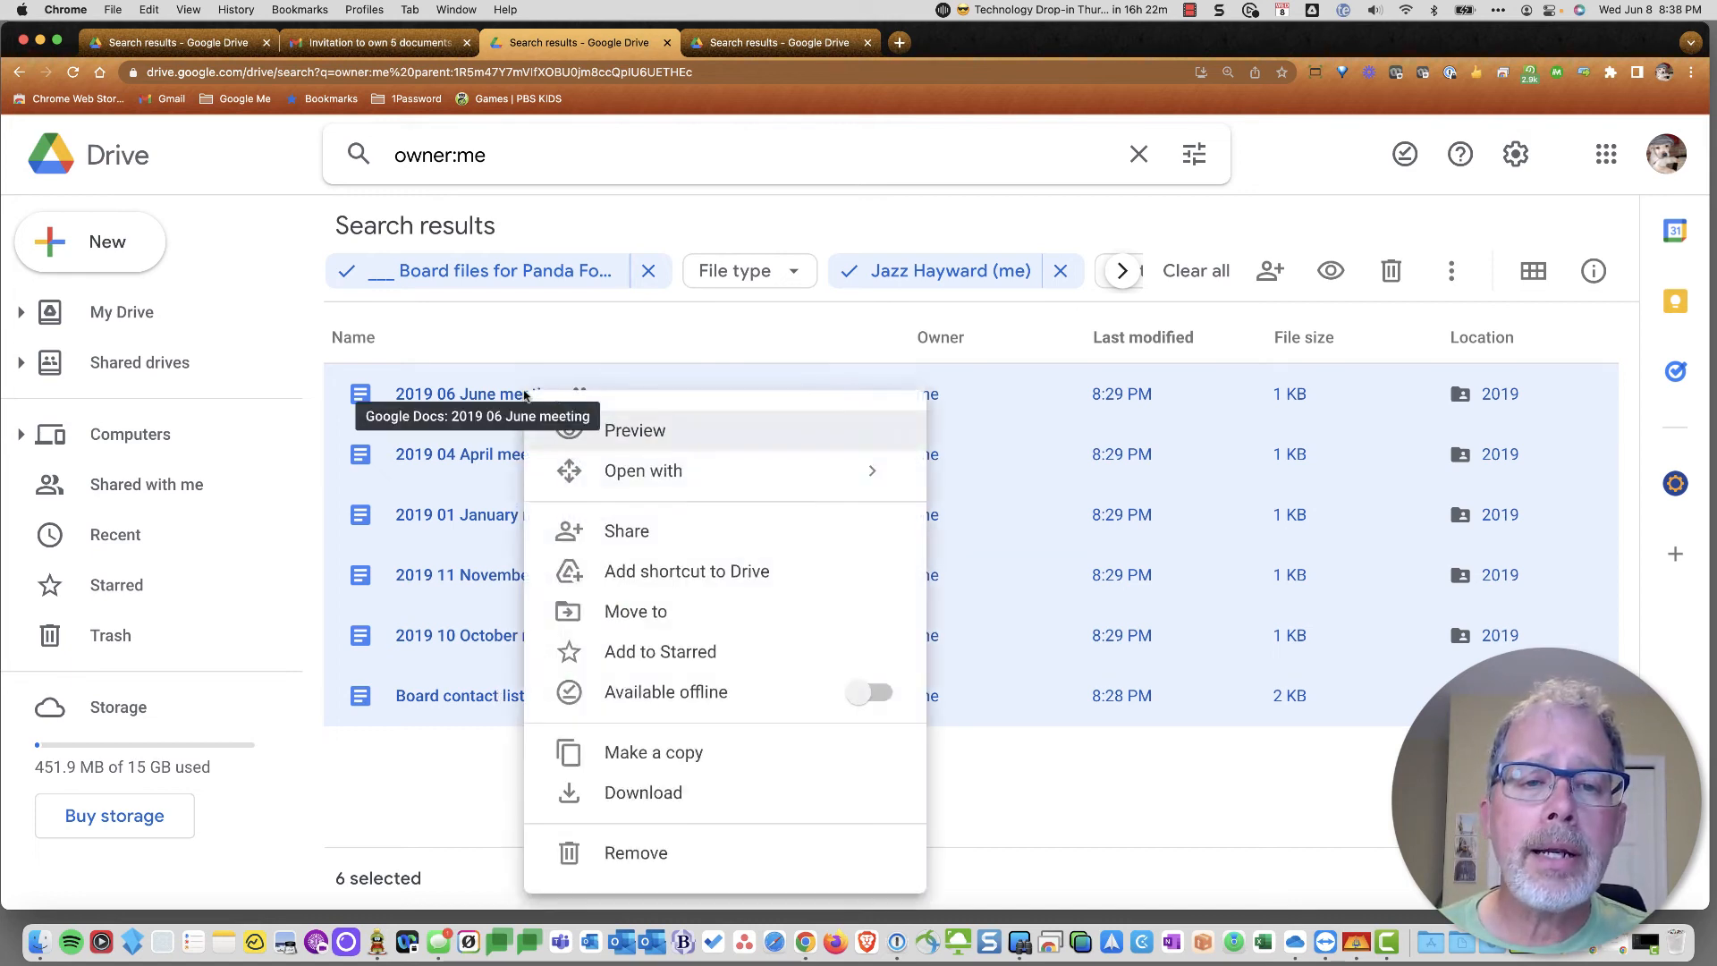
pyautogui.click(725, 541)
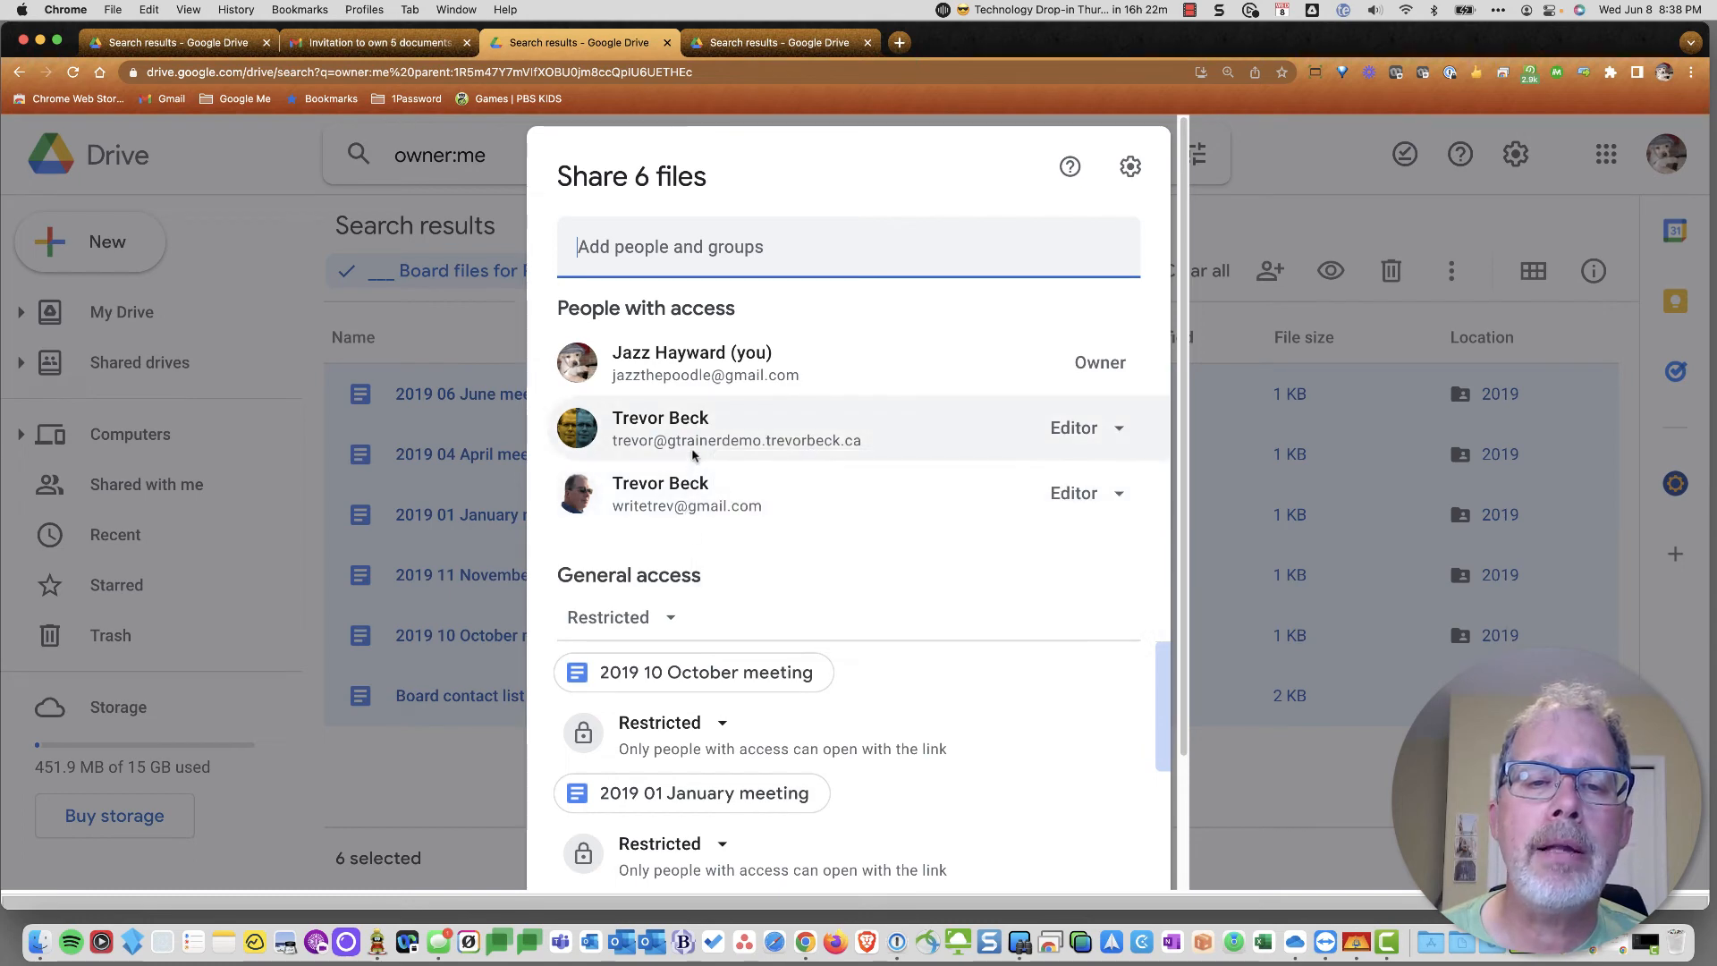
pyautogui.click(1117, 502)
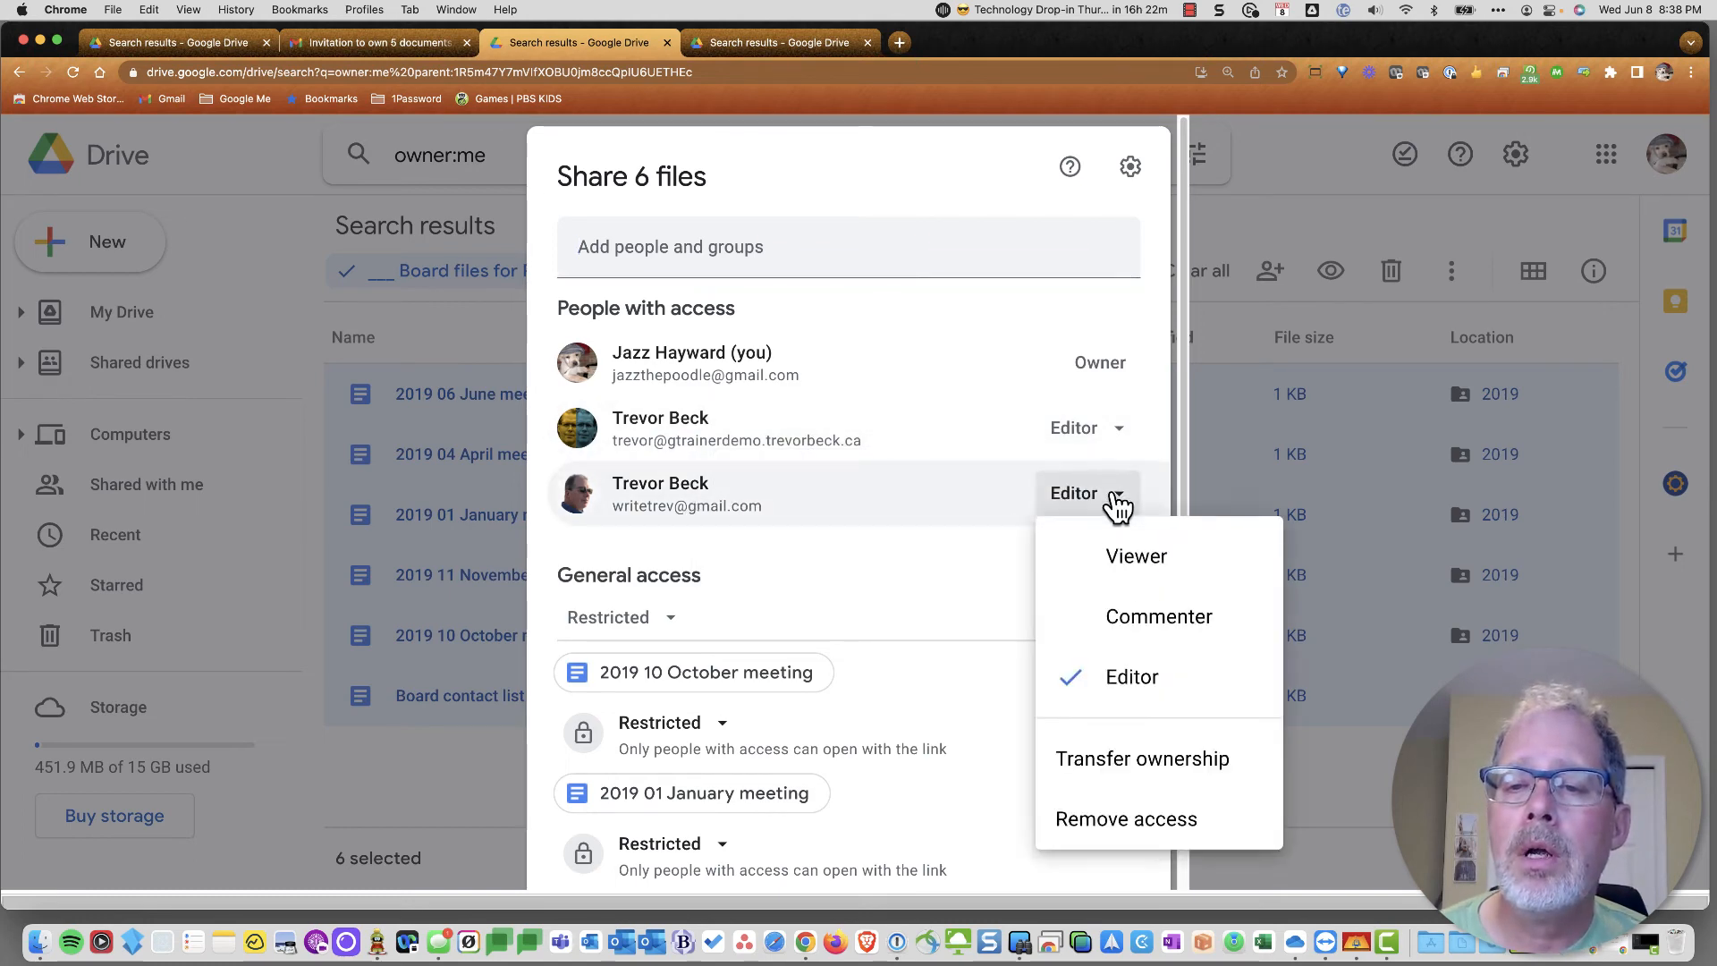
pyautogui.click(1137, 761)
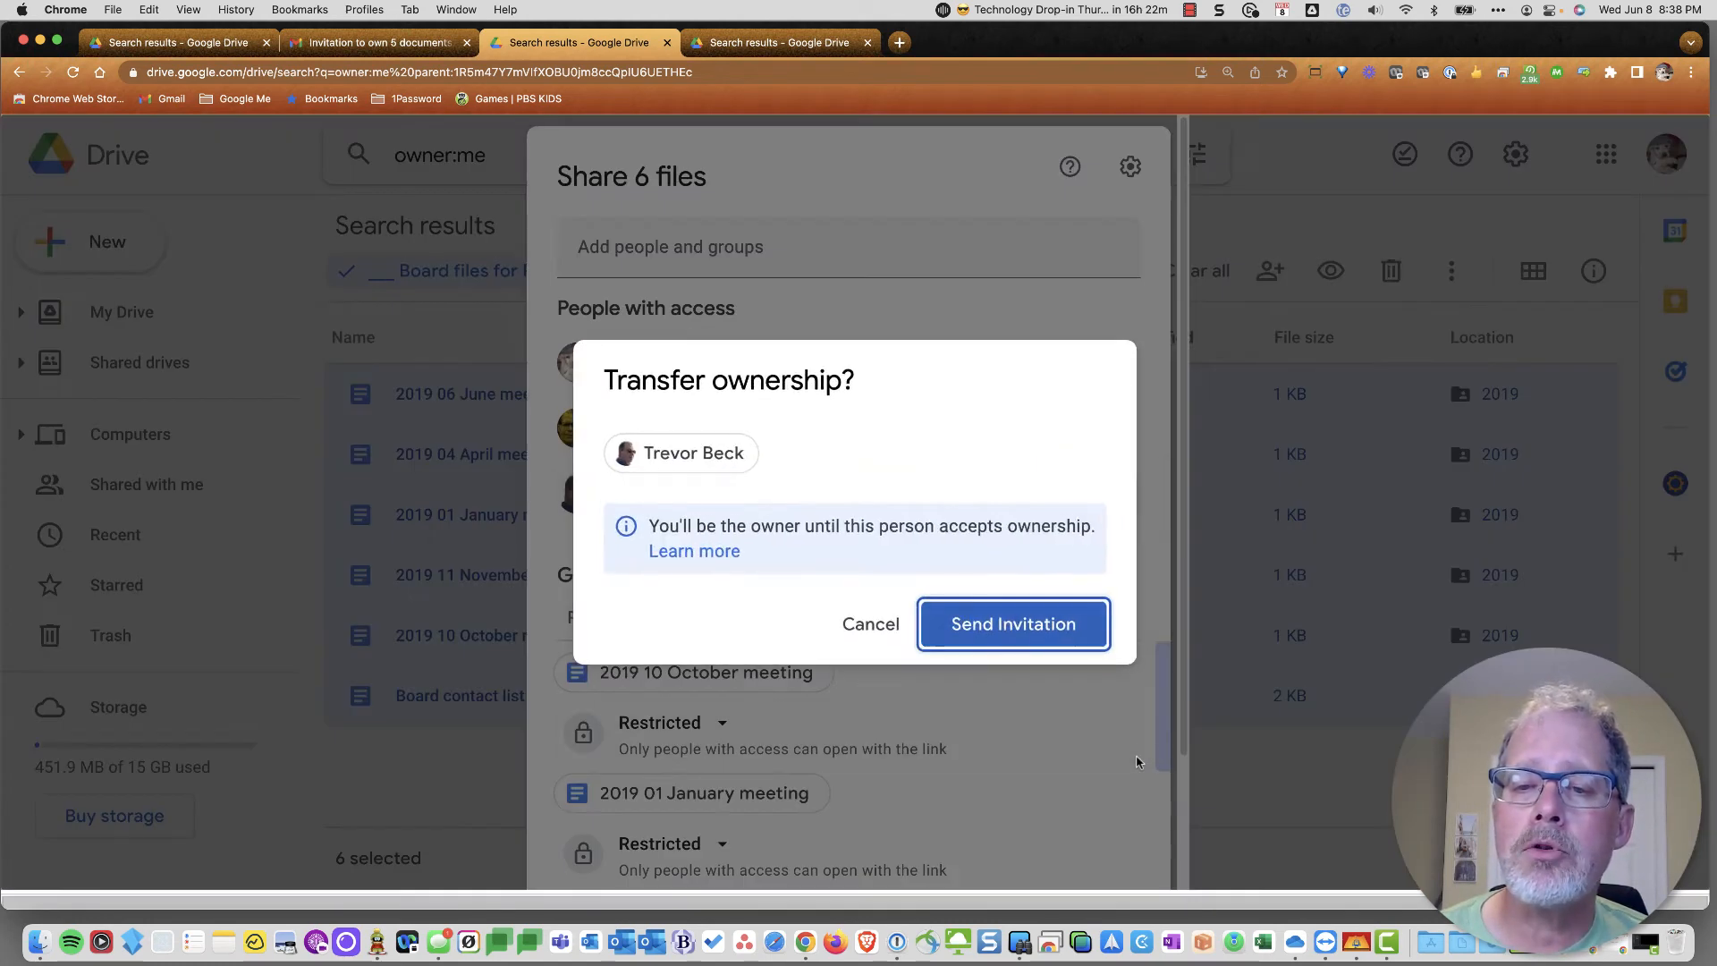
pyautogui.click(1022, 640)
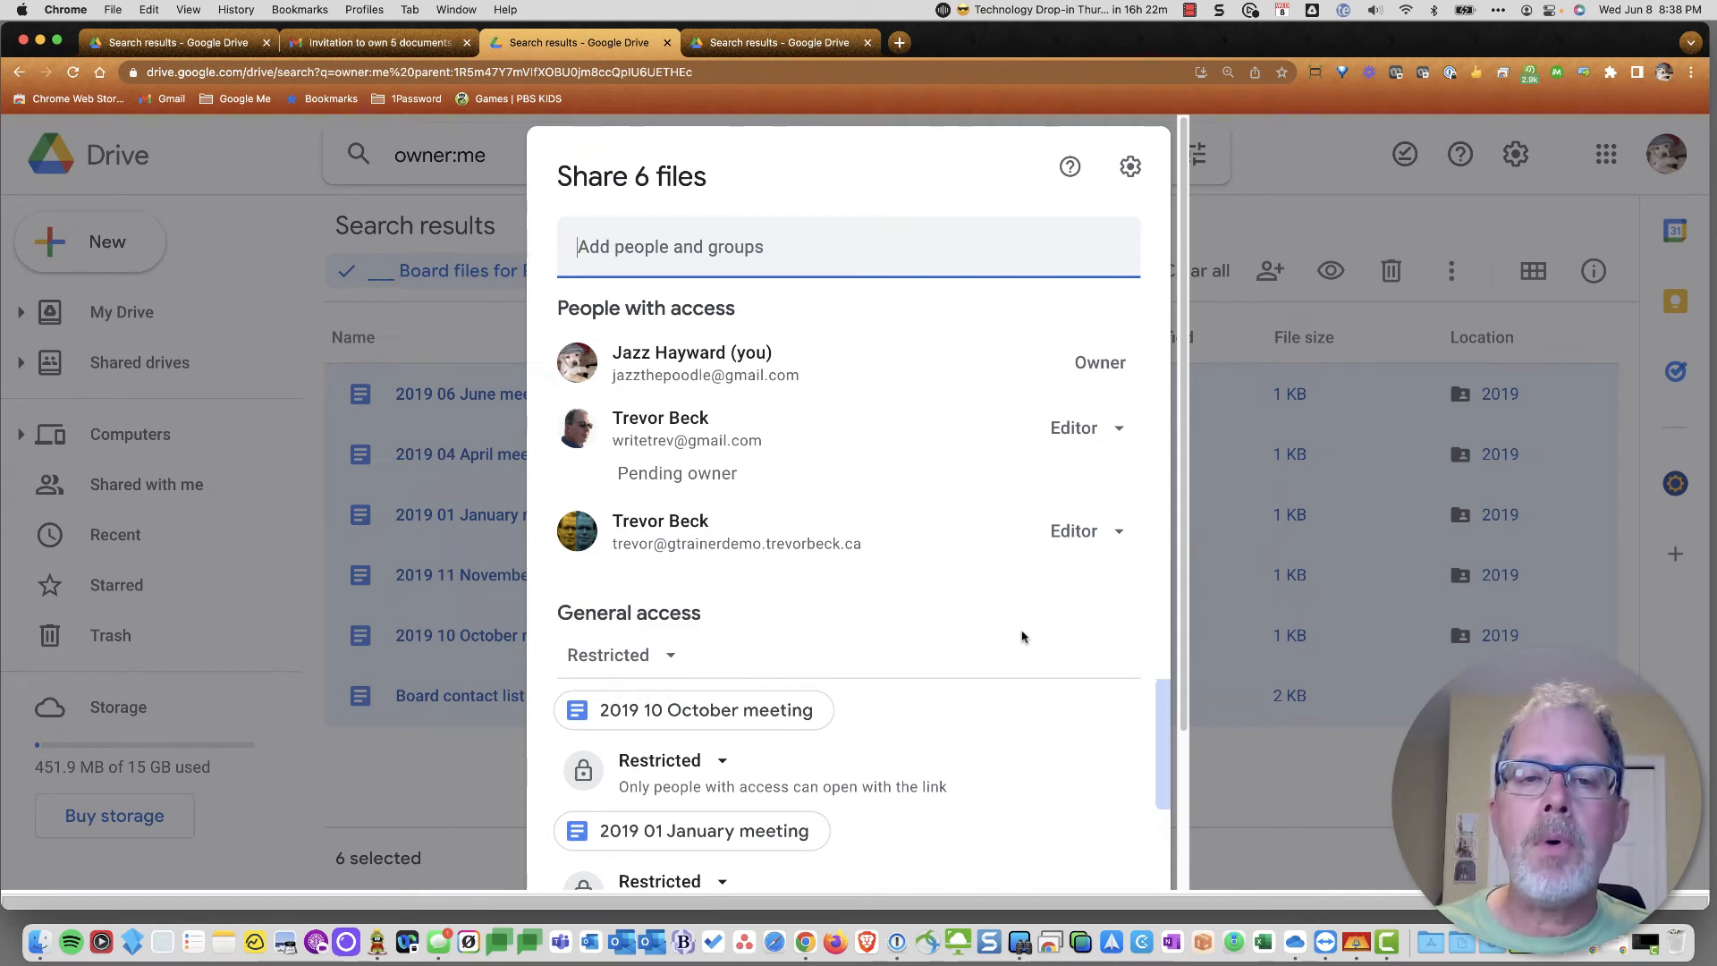
# - Switch to the folder owner's browser window and delete the old Invitation to own 5 documents email in Gmail
pyautogui.press('super+grave')
pyautogui.press('super+l')
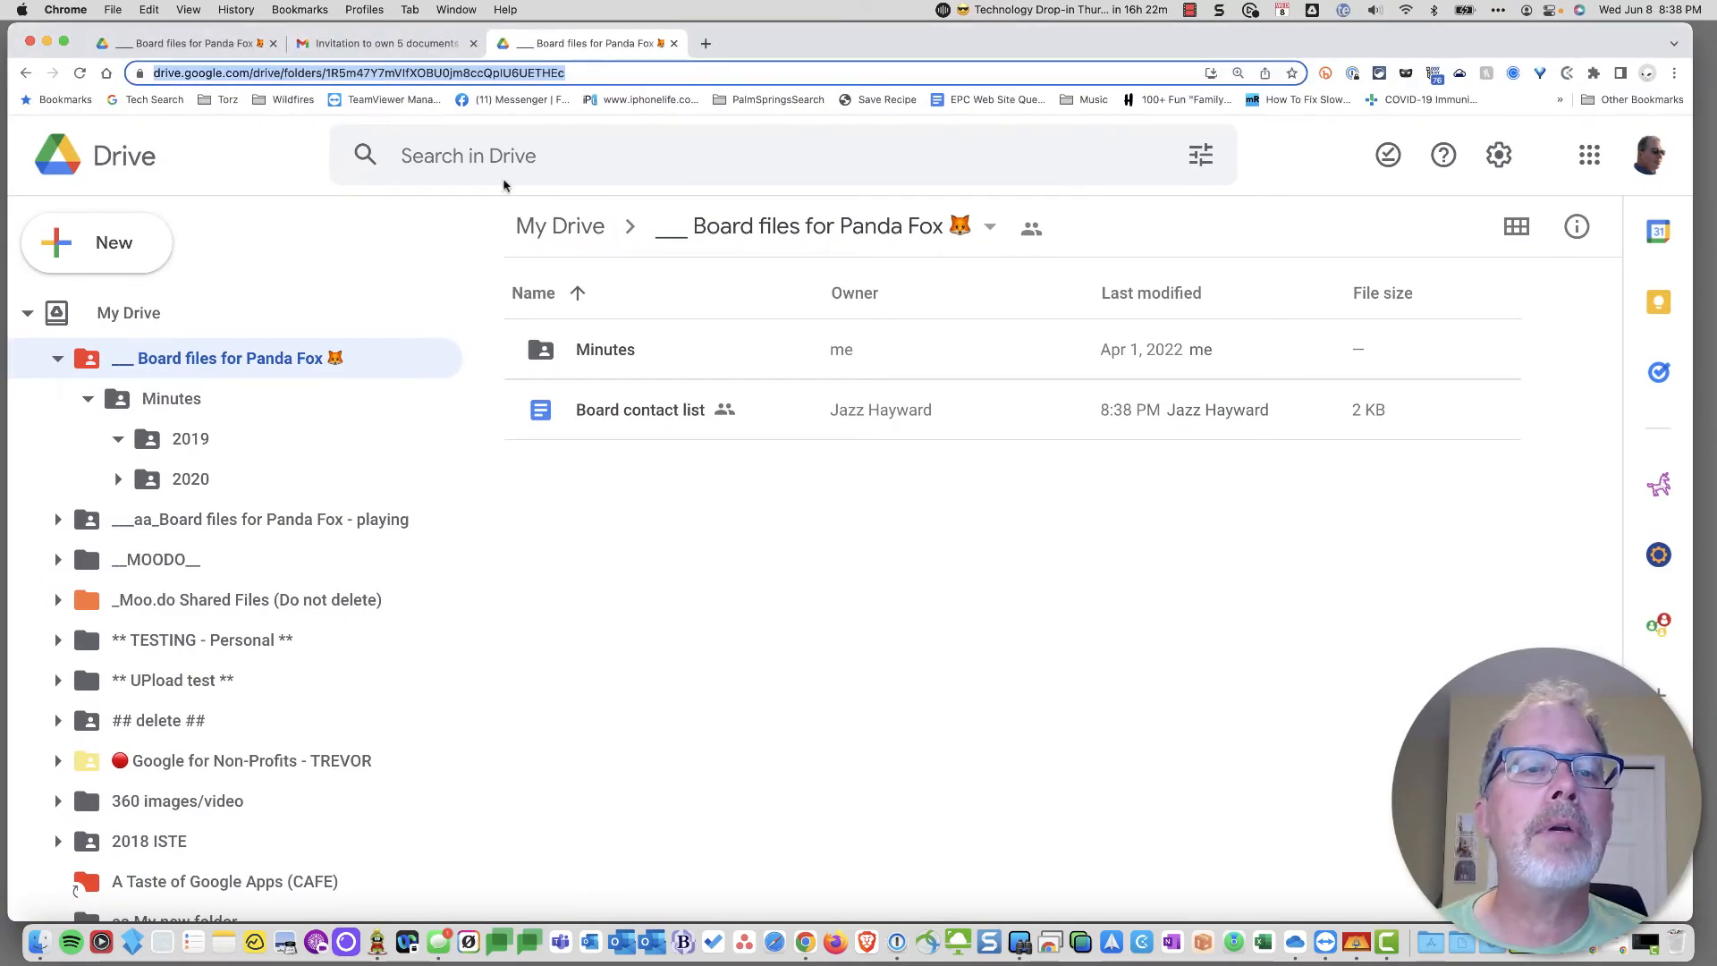
pyautogui.click(375, 44)
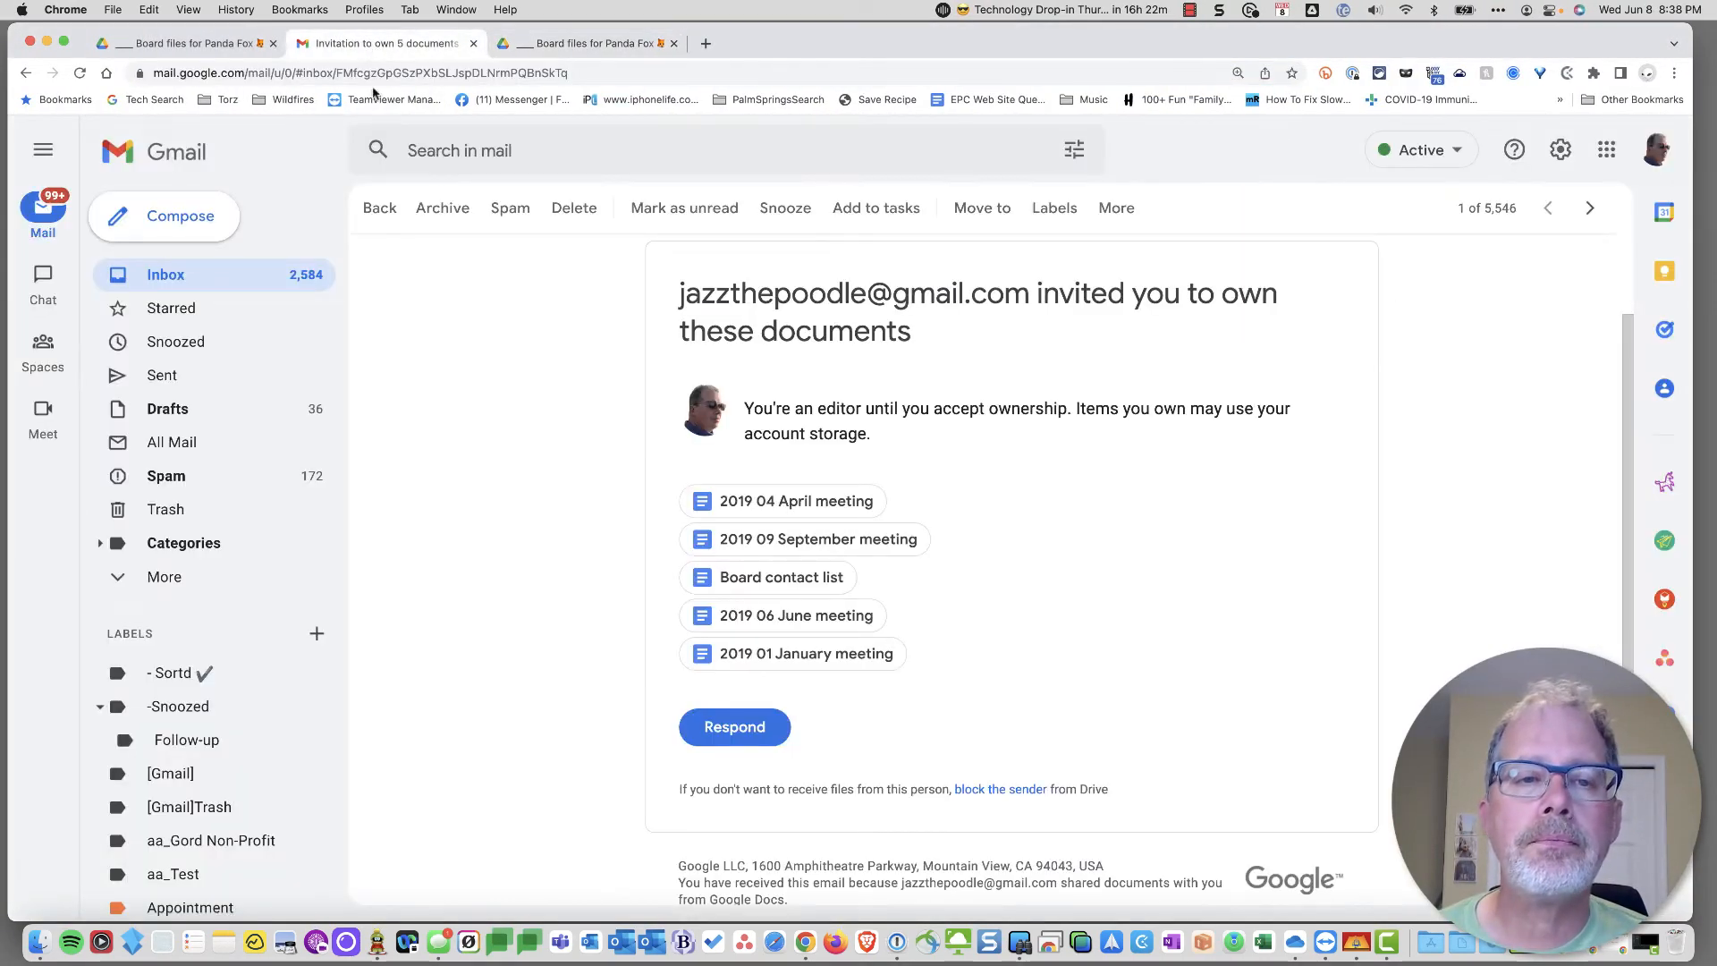
pyautogui.click(573, 213)
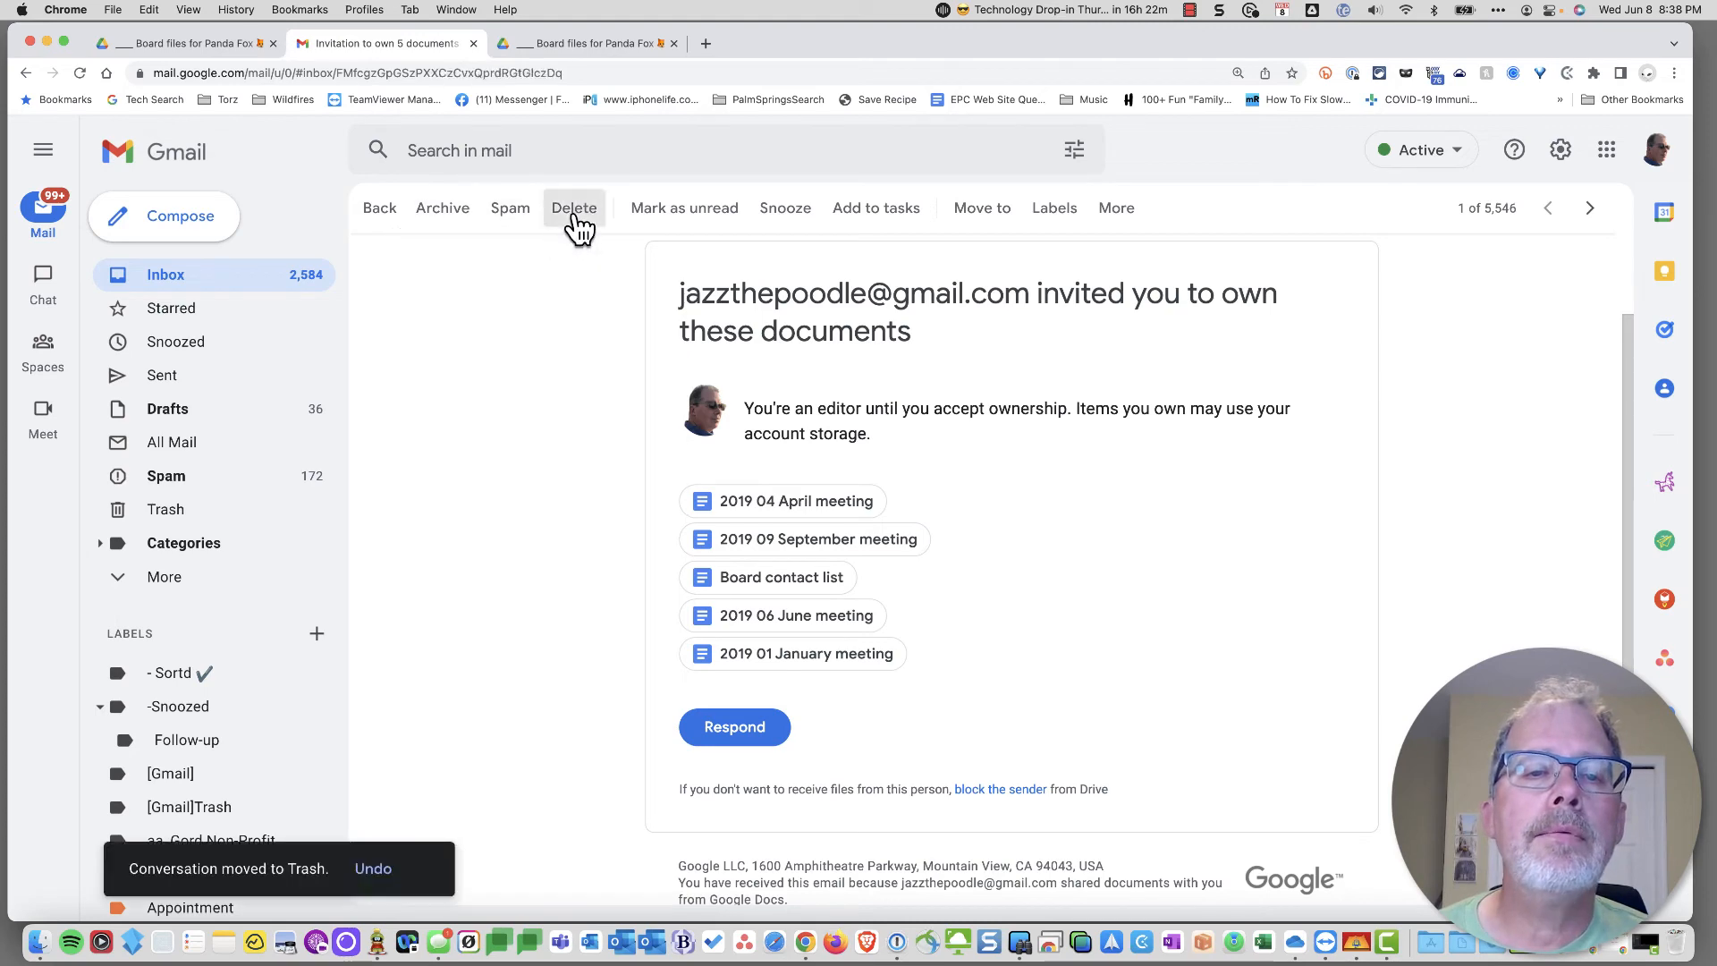
# - Open the Invitation to own 6 documents email from the inbox and respond to the ownership request
pyautogui.click(375, 215)
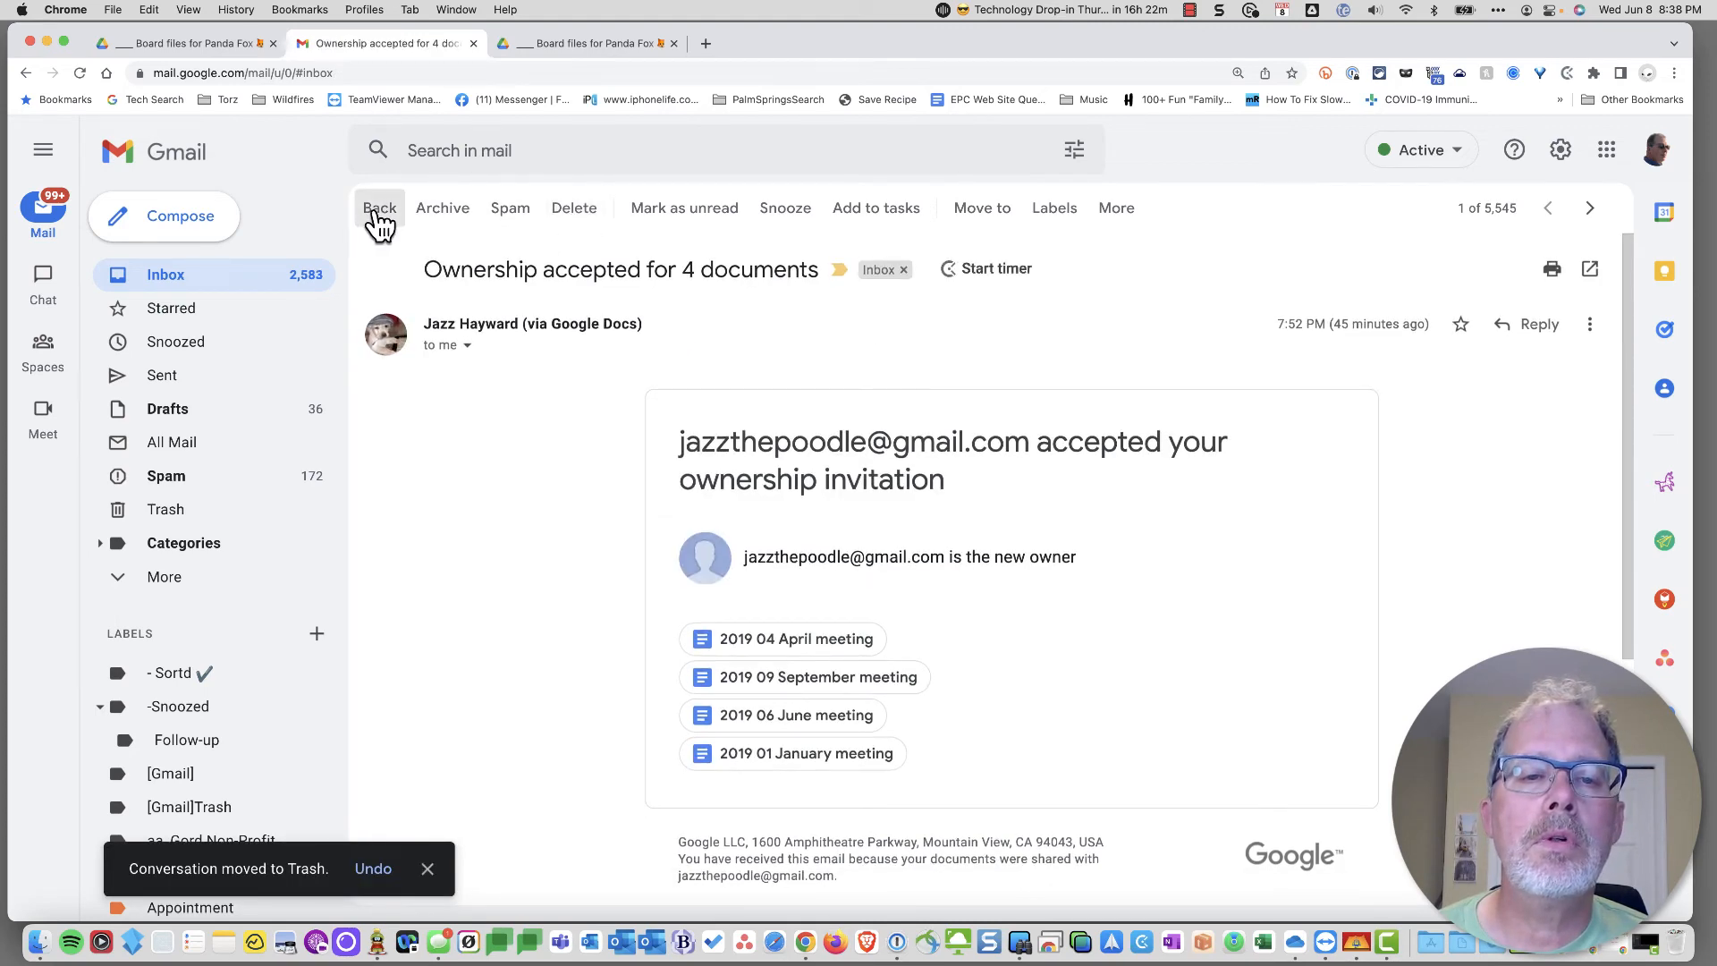
pyautogui.click(767, 306)
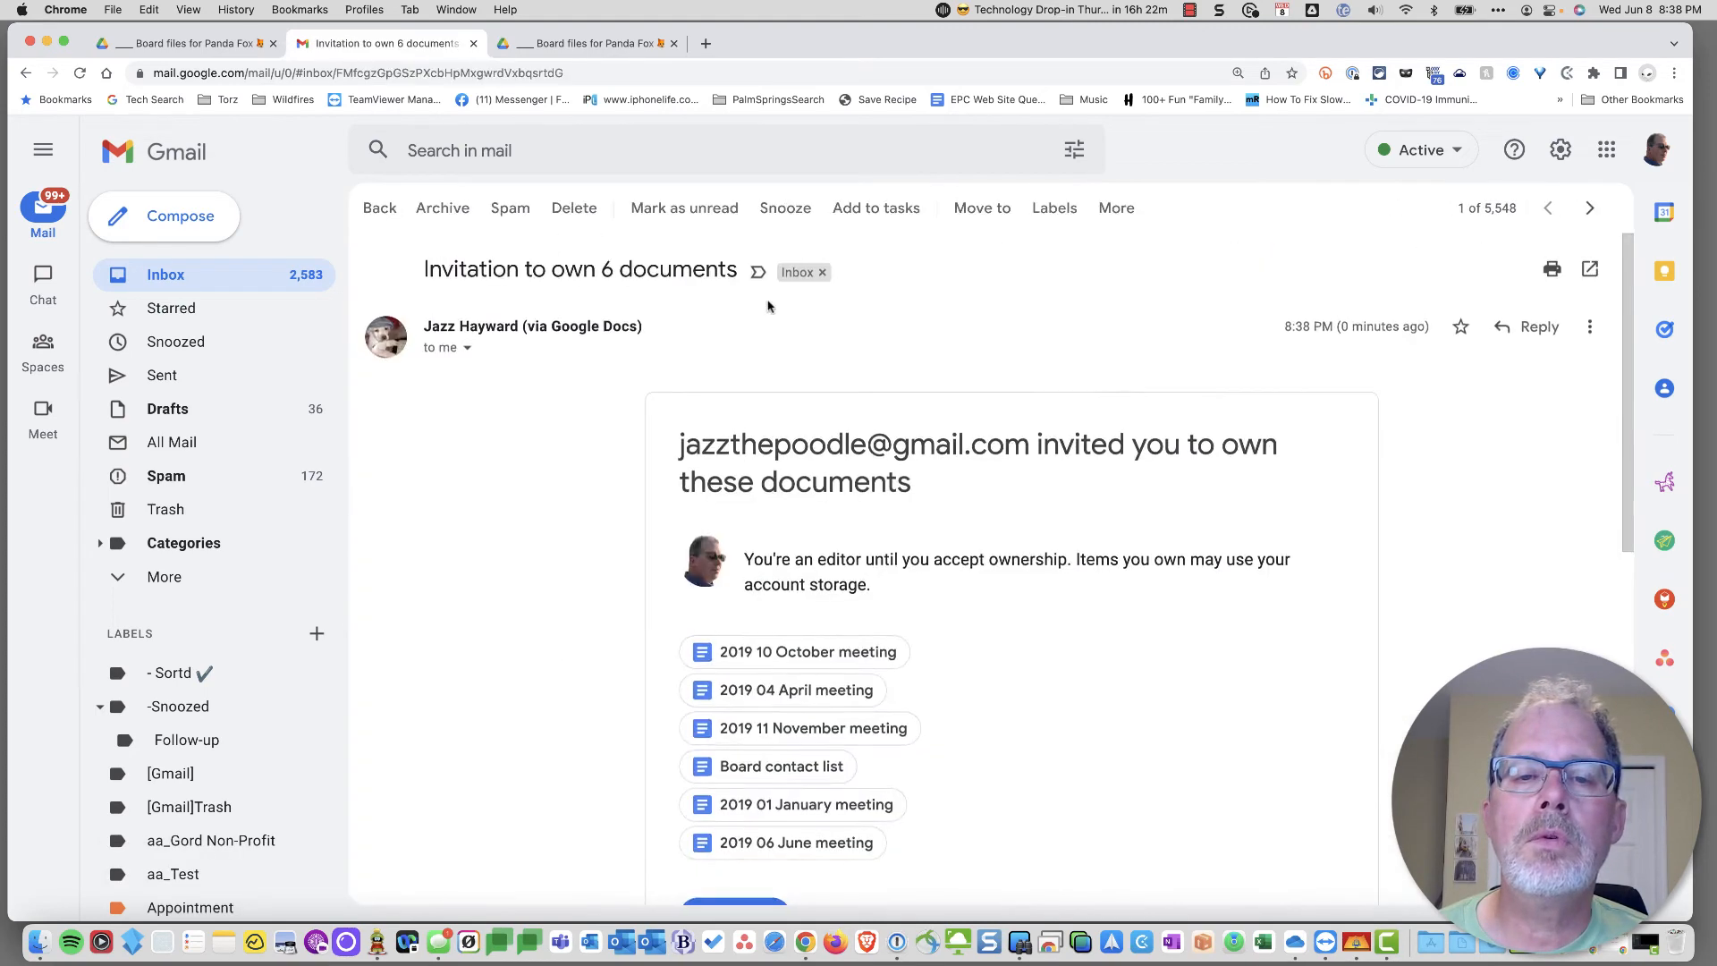
pyautogui.scroll(-2, 1147, 483)
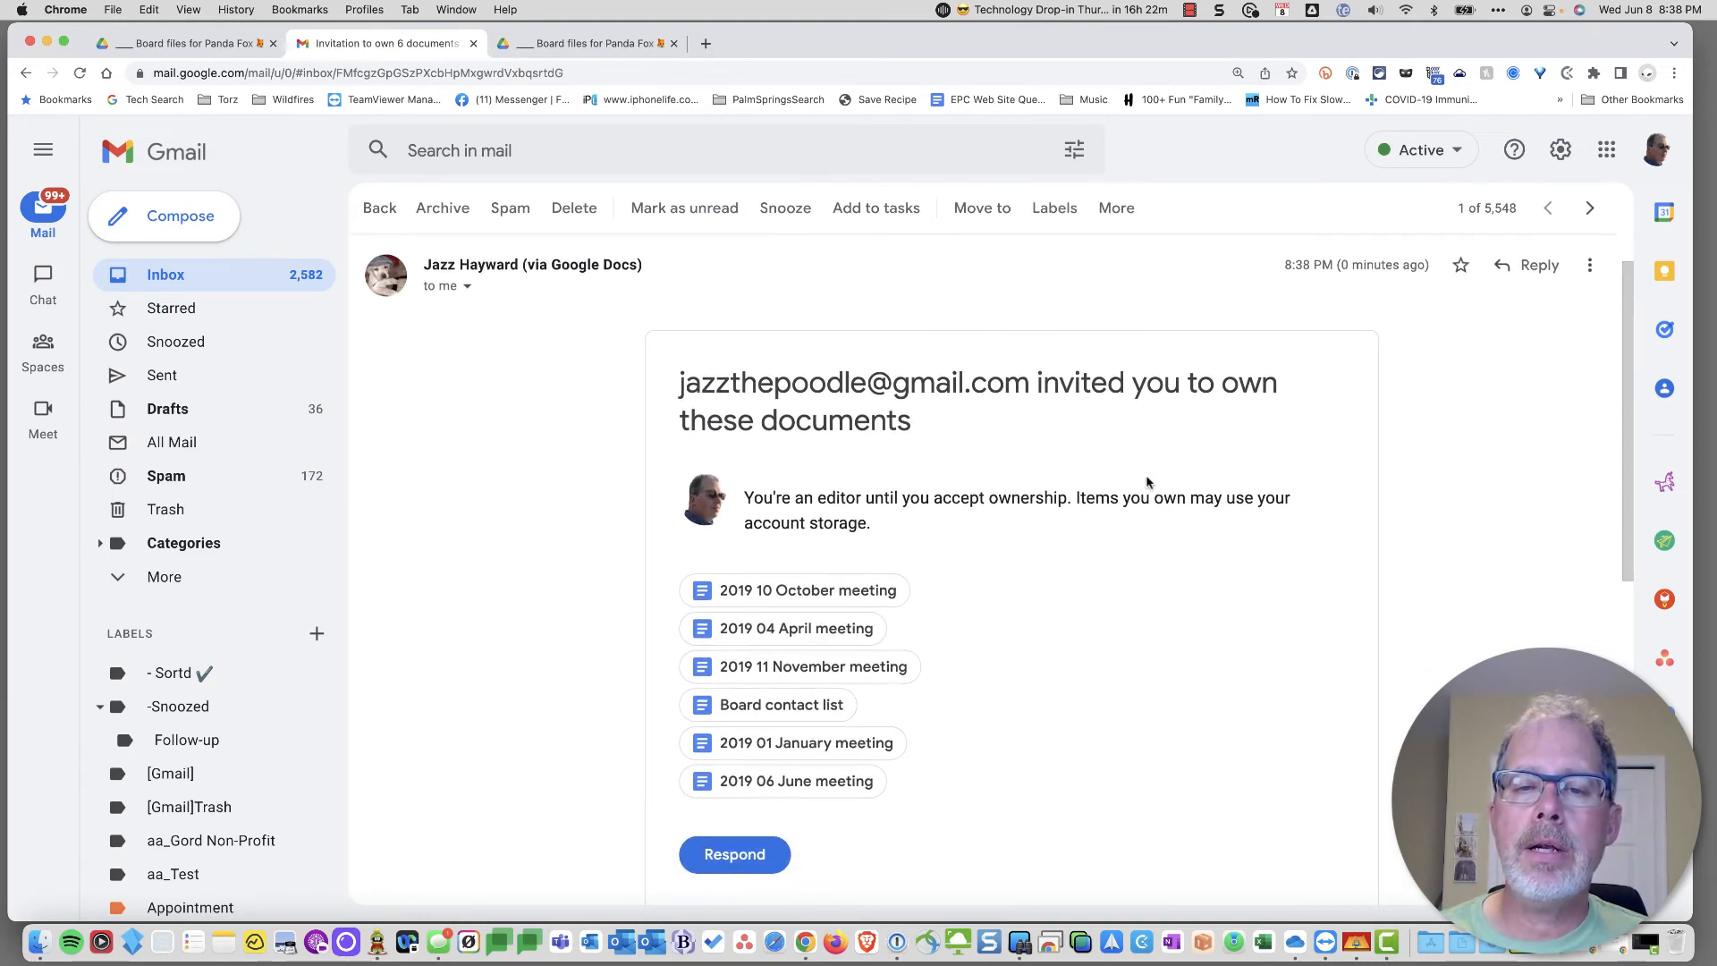
pyautogui.scroll(-2, 1147, 483)
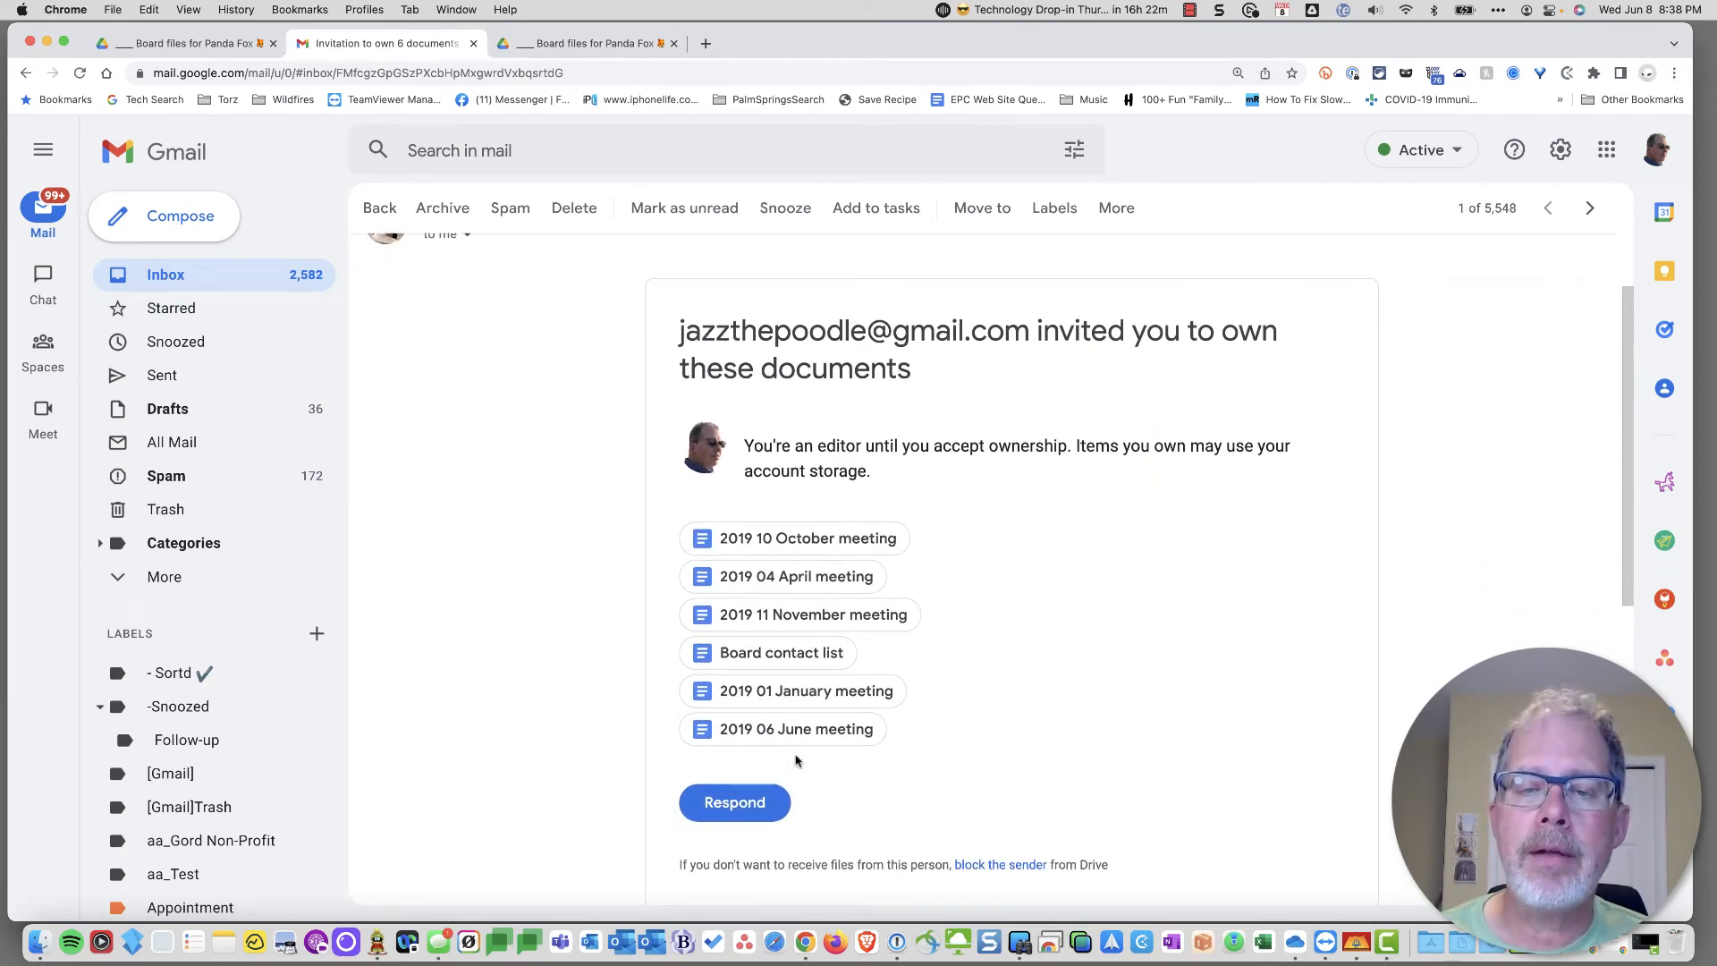
pyautogui.click(745, 808)
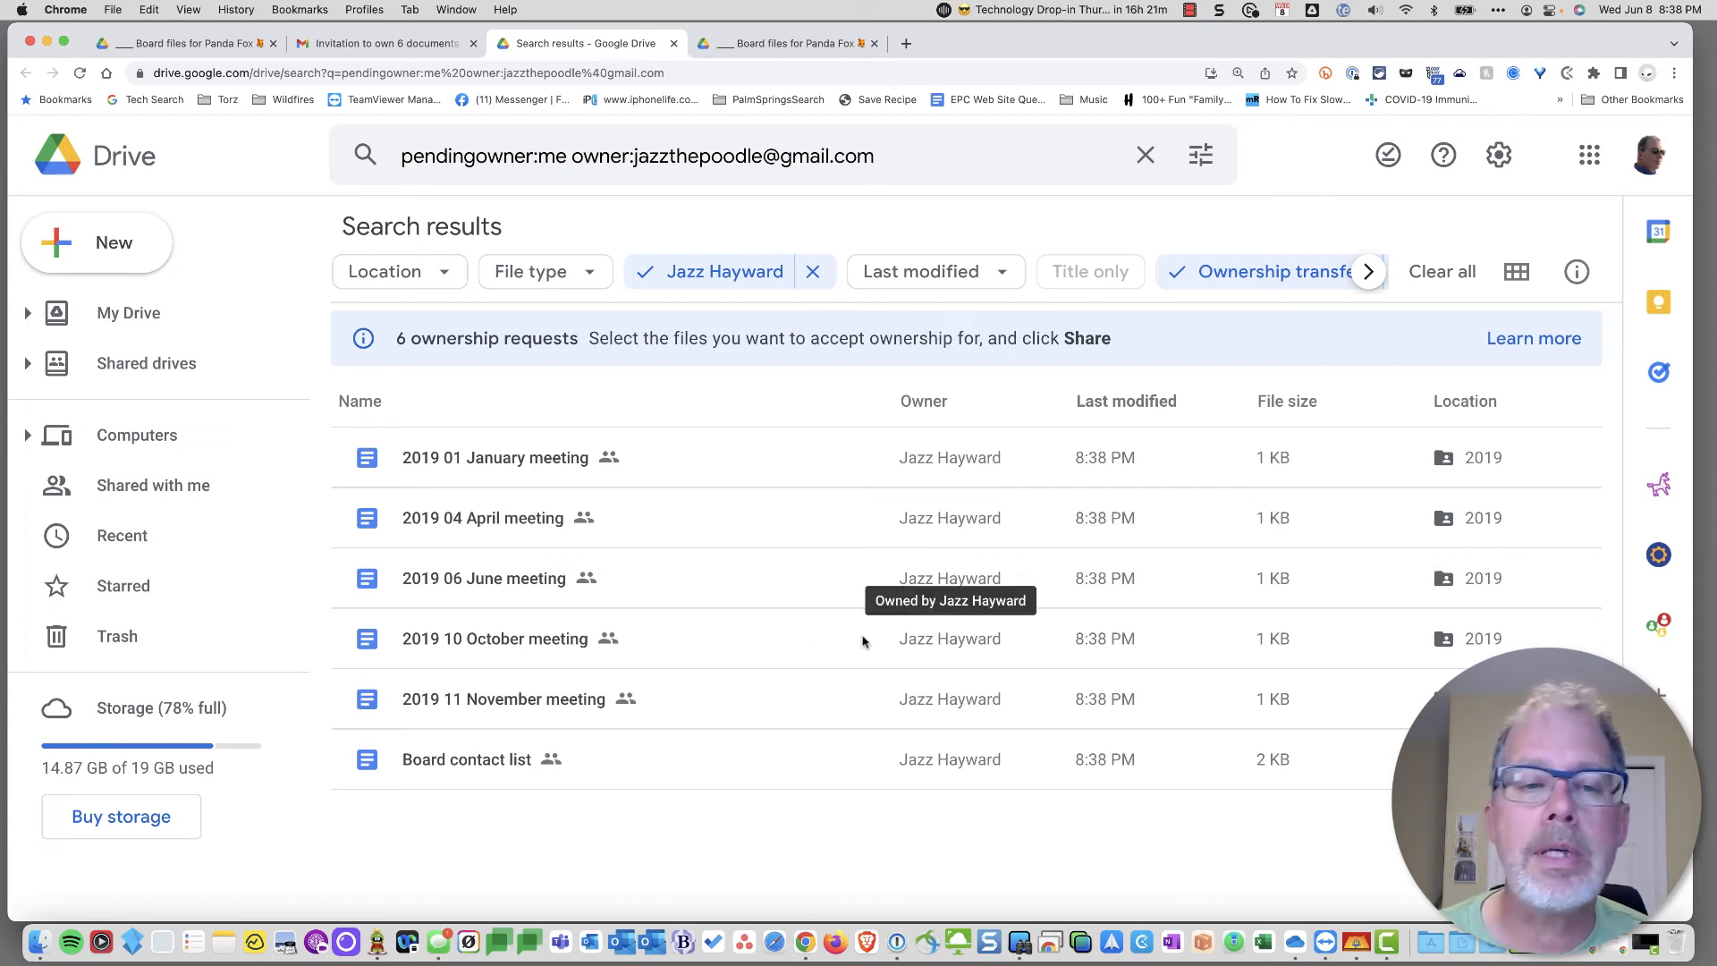
# - Select all six requested files, accept their ownership through the sharing settings and close the sharing dialog
pyautogui.click(507, 474)
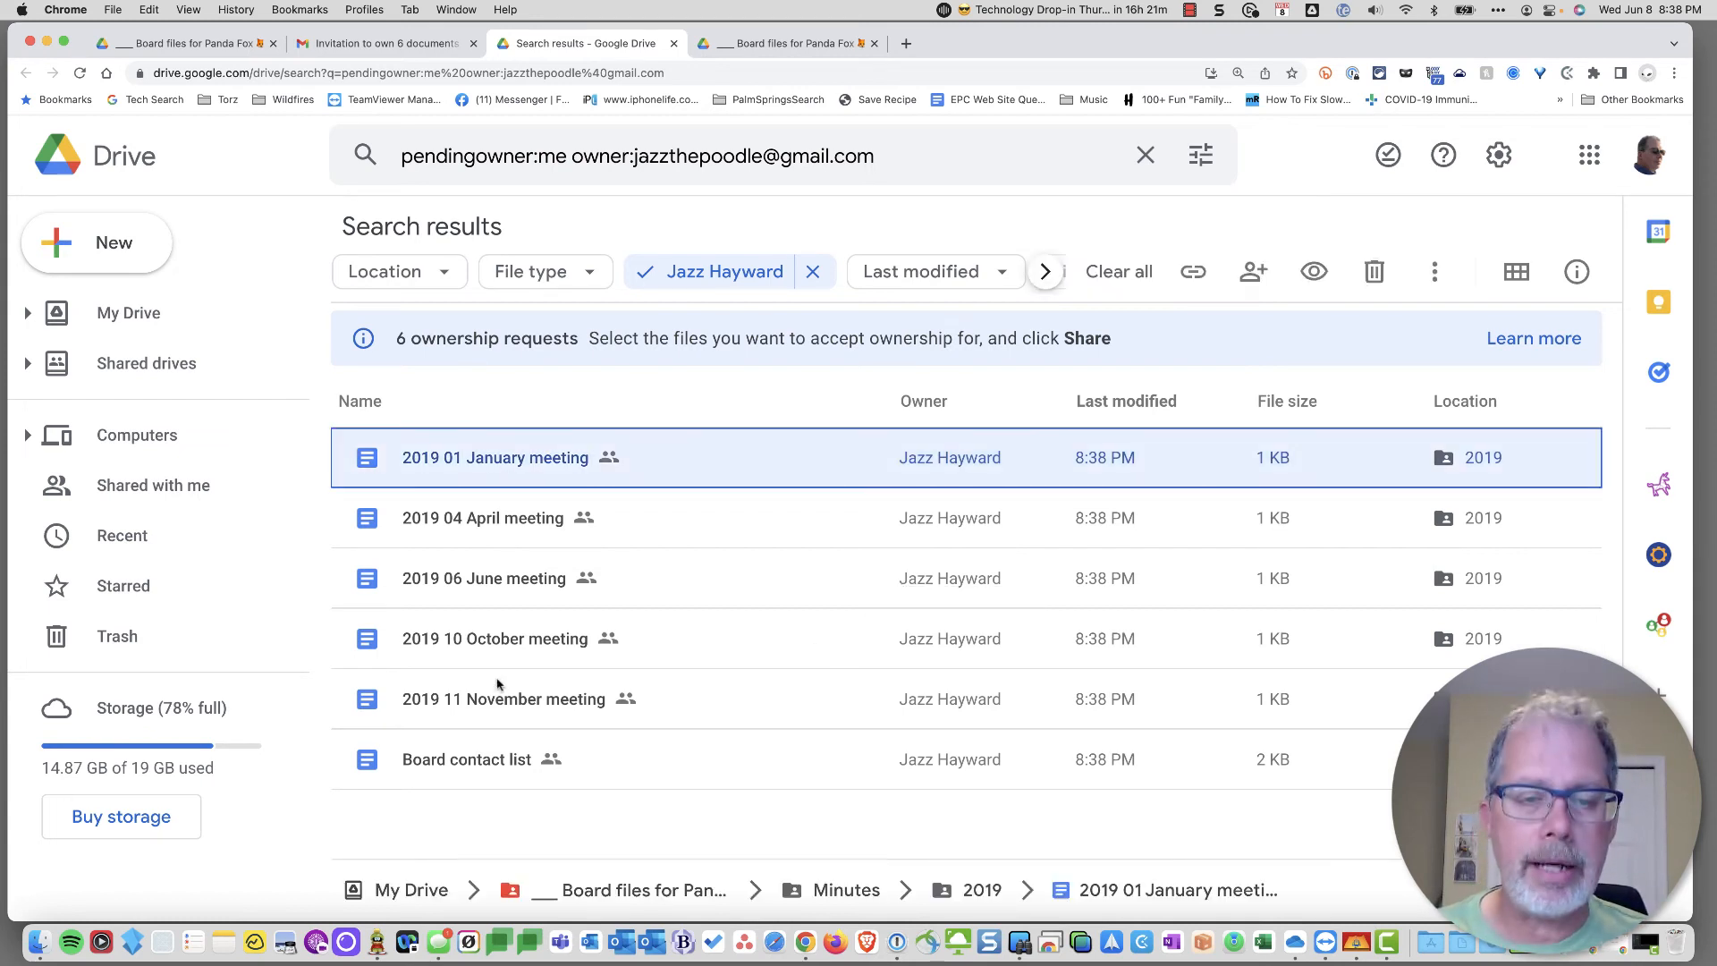
pyautogui.keyDown('shift'); pyautogui.click(483, 757); pyautogui.keyUp('shift')
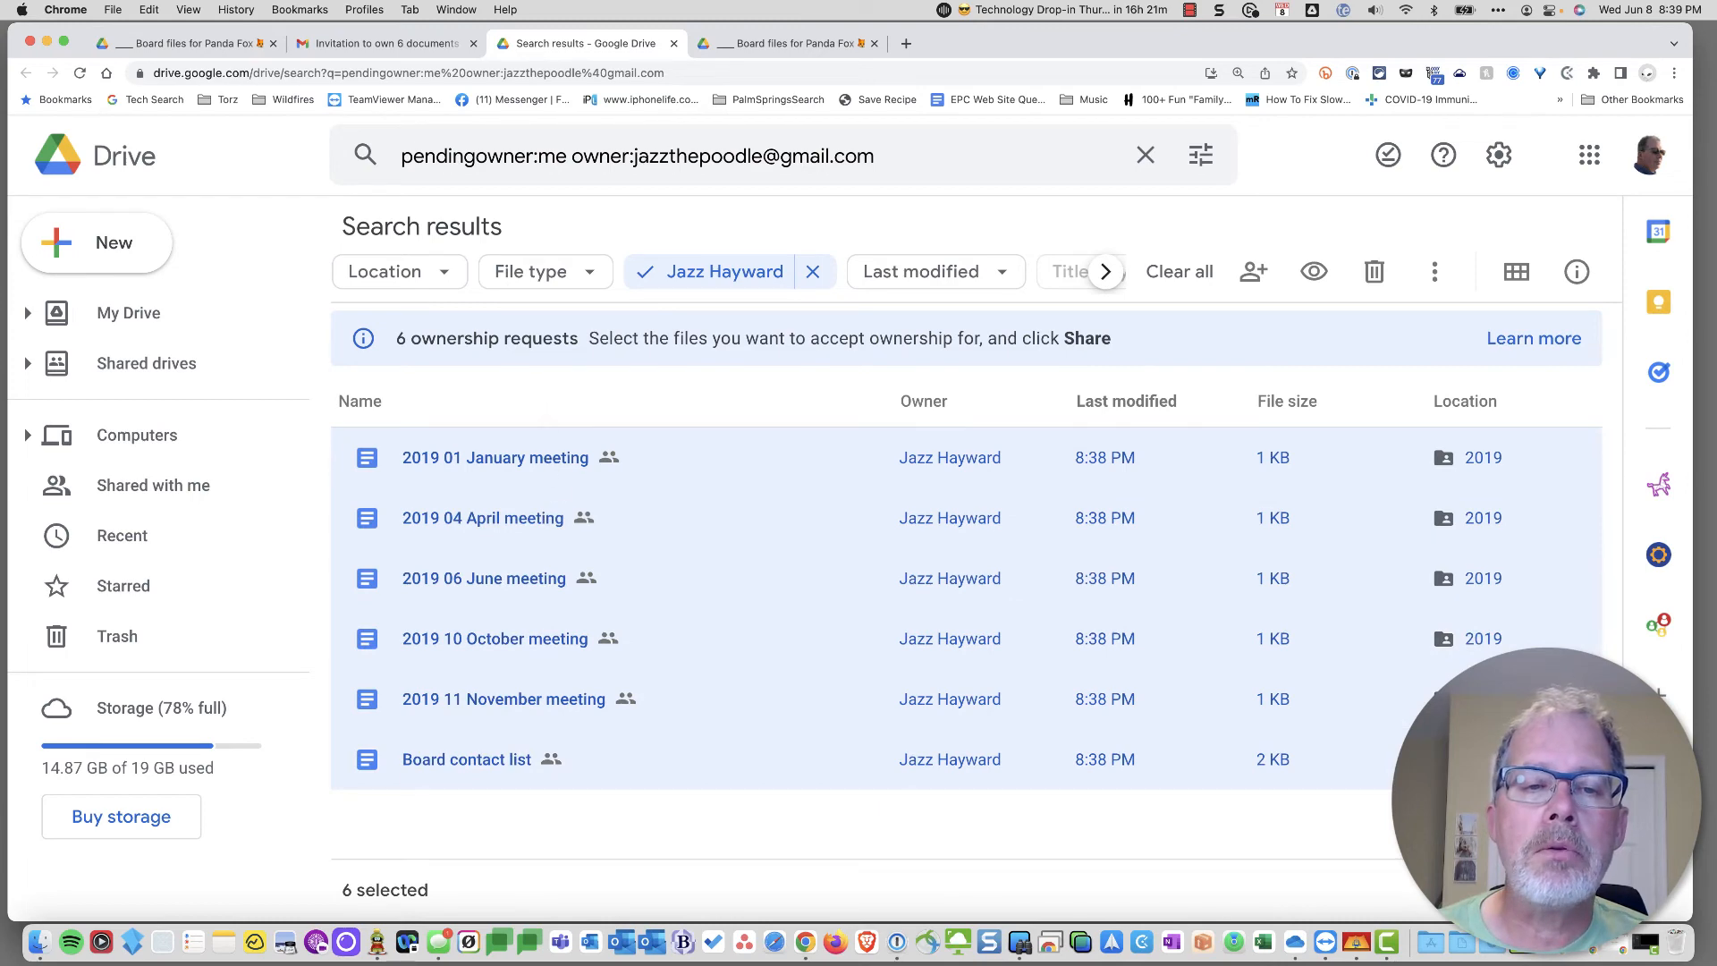
pyautogui.rightClick(558, 467)
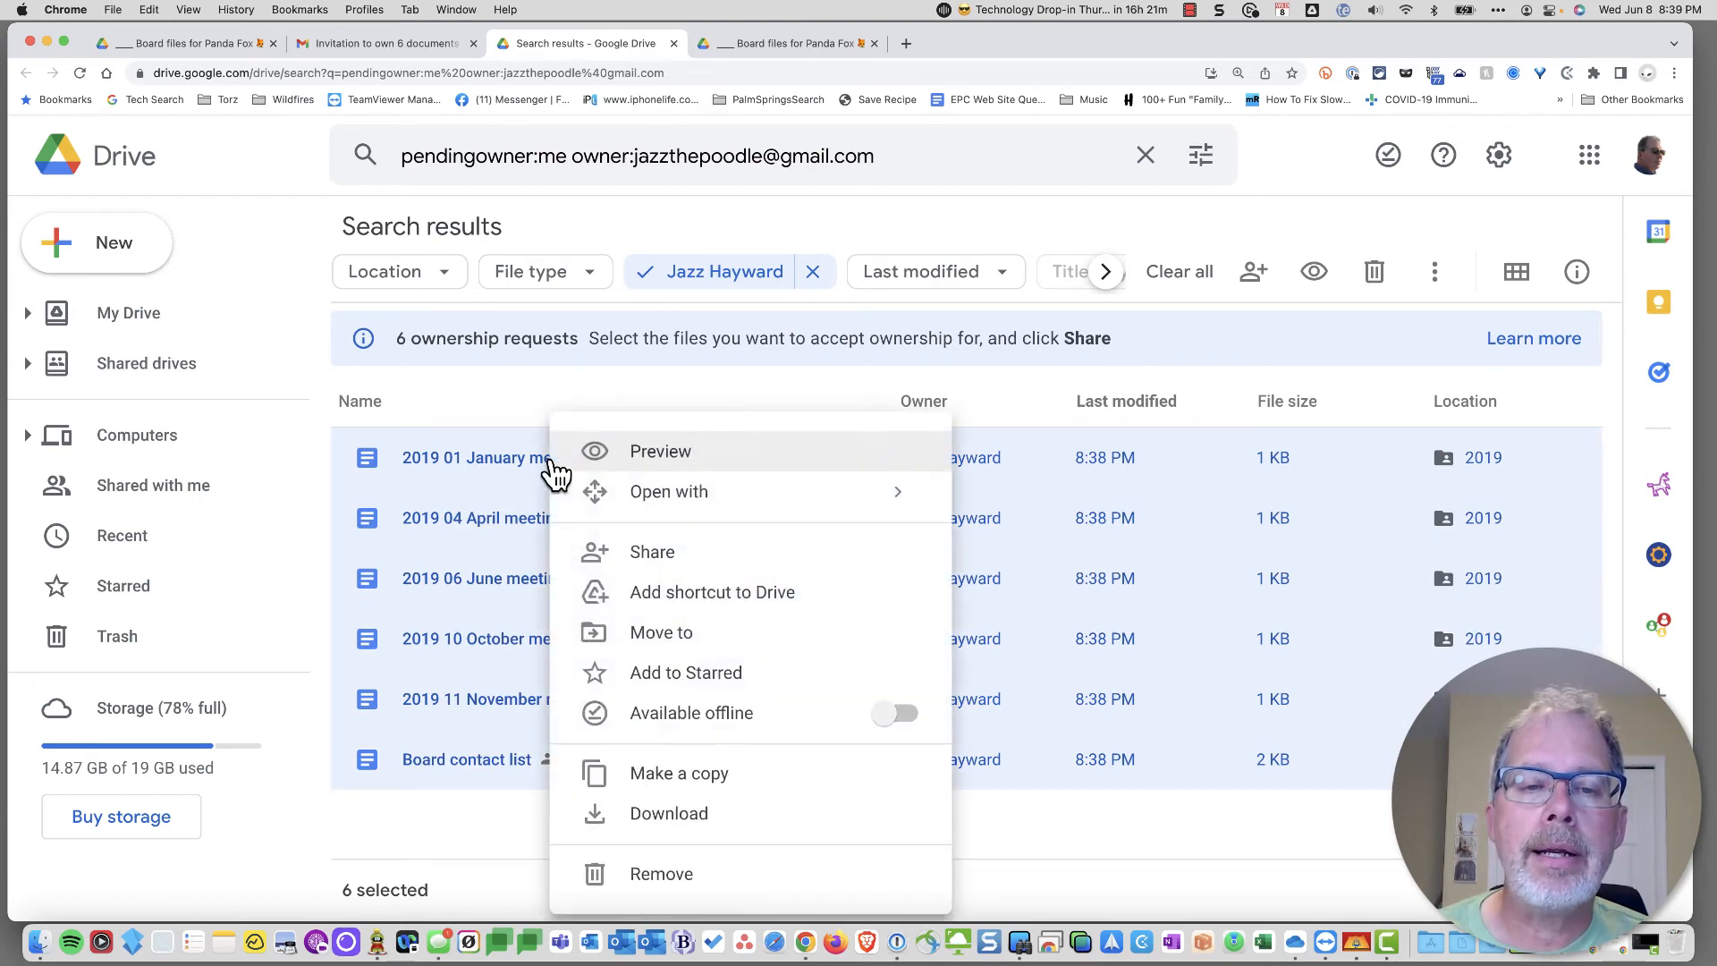
pyautogui.click(680, 561)
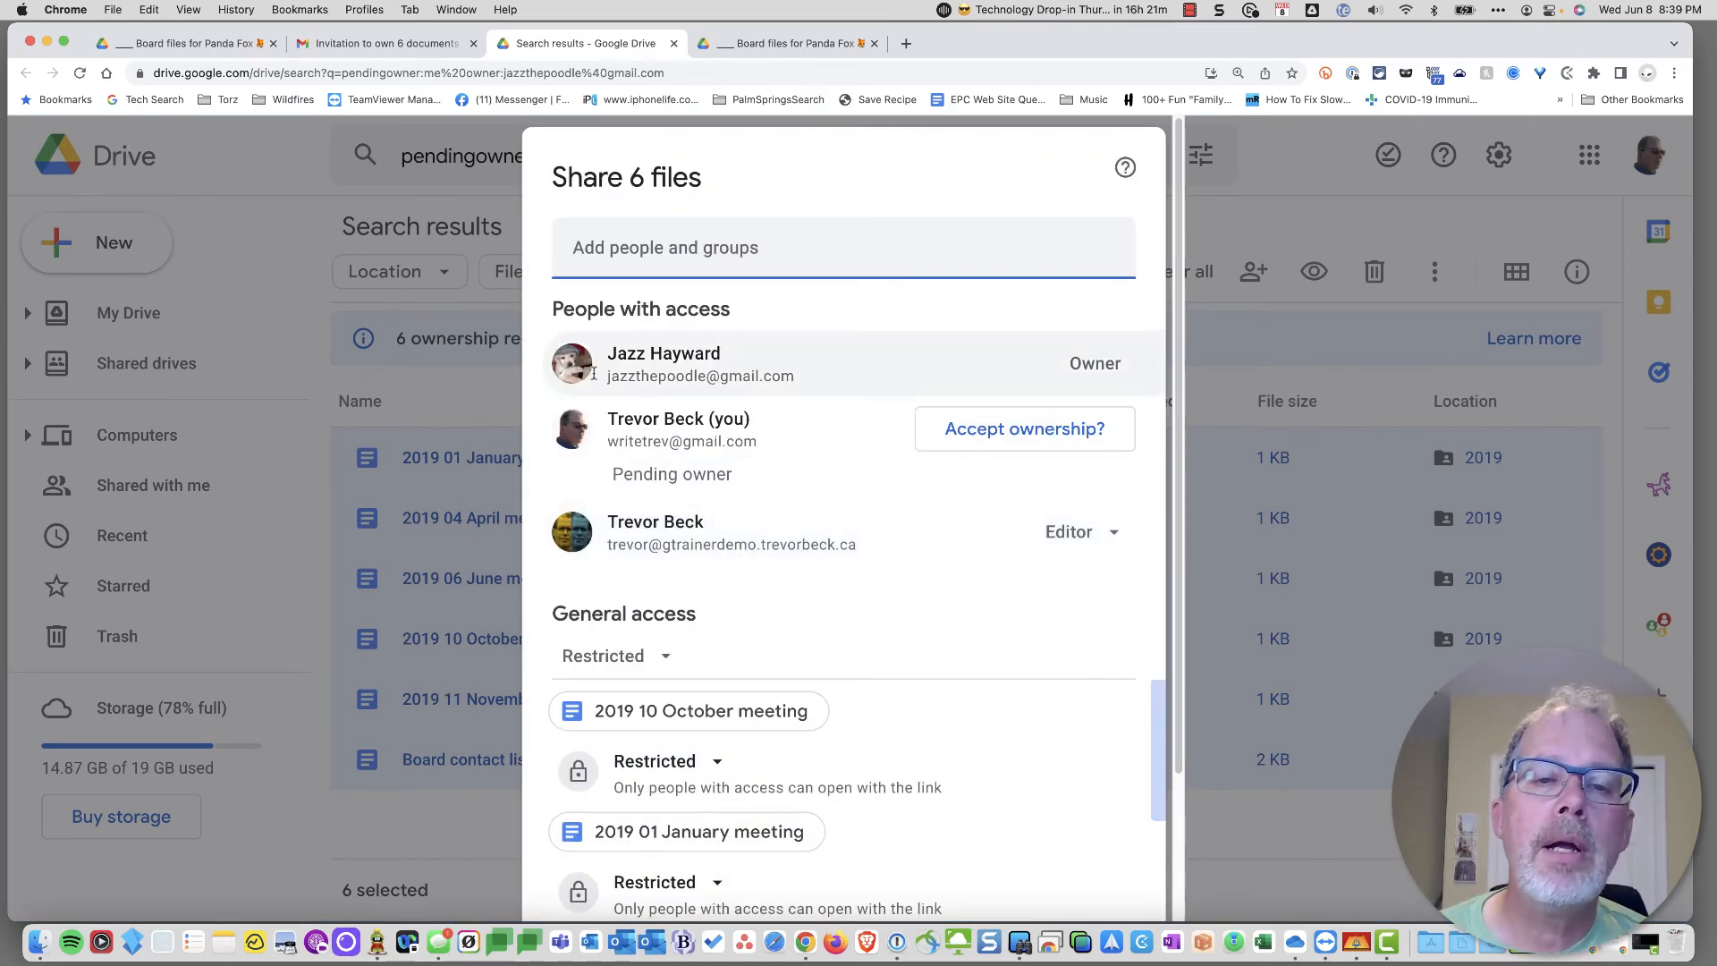
pyautogui.click(1064, 444)
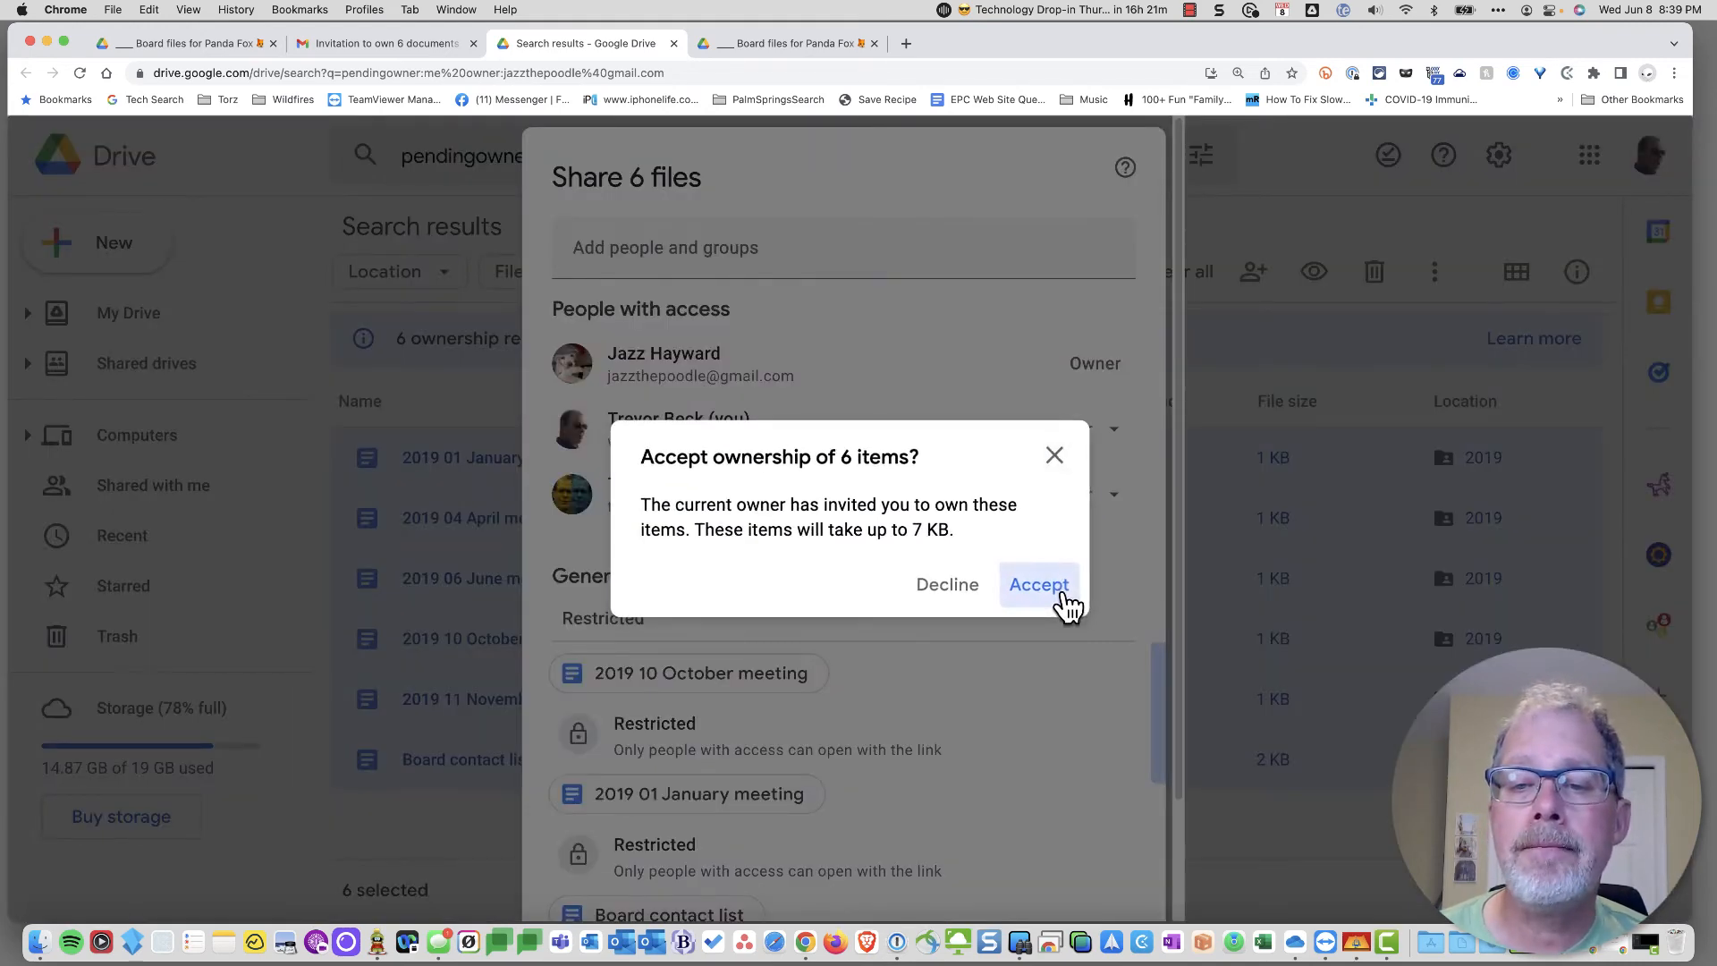
pyautogui.click(1064, 597)
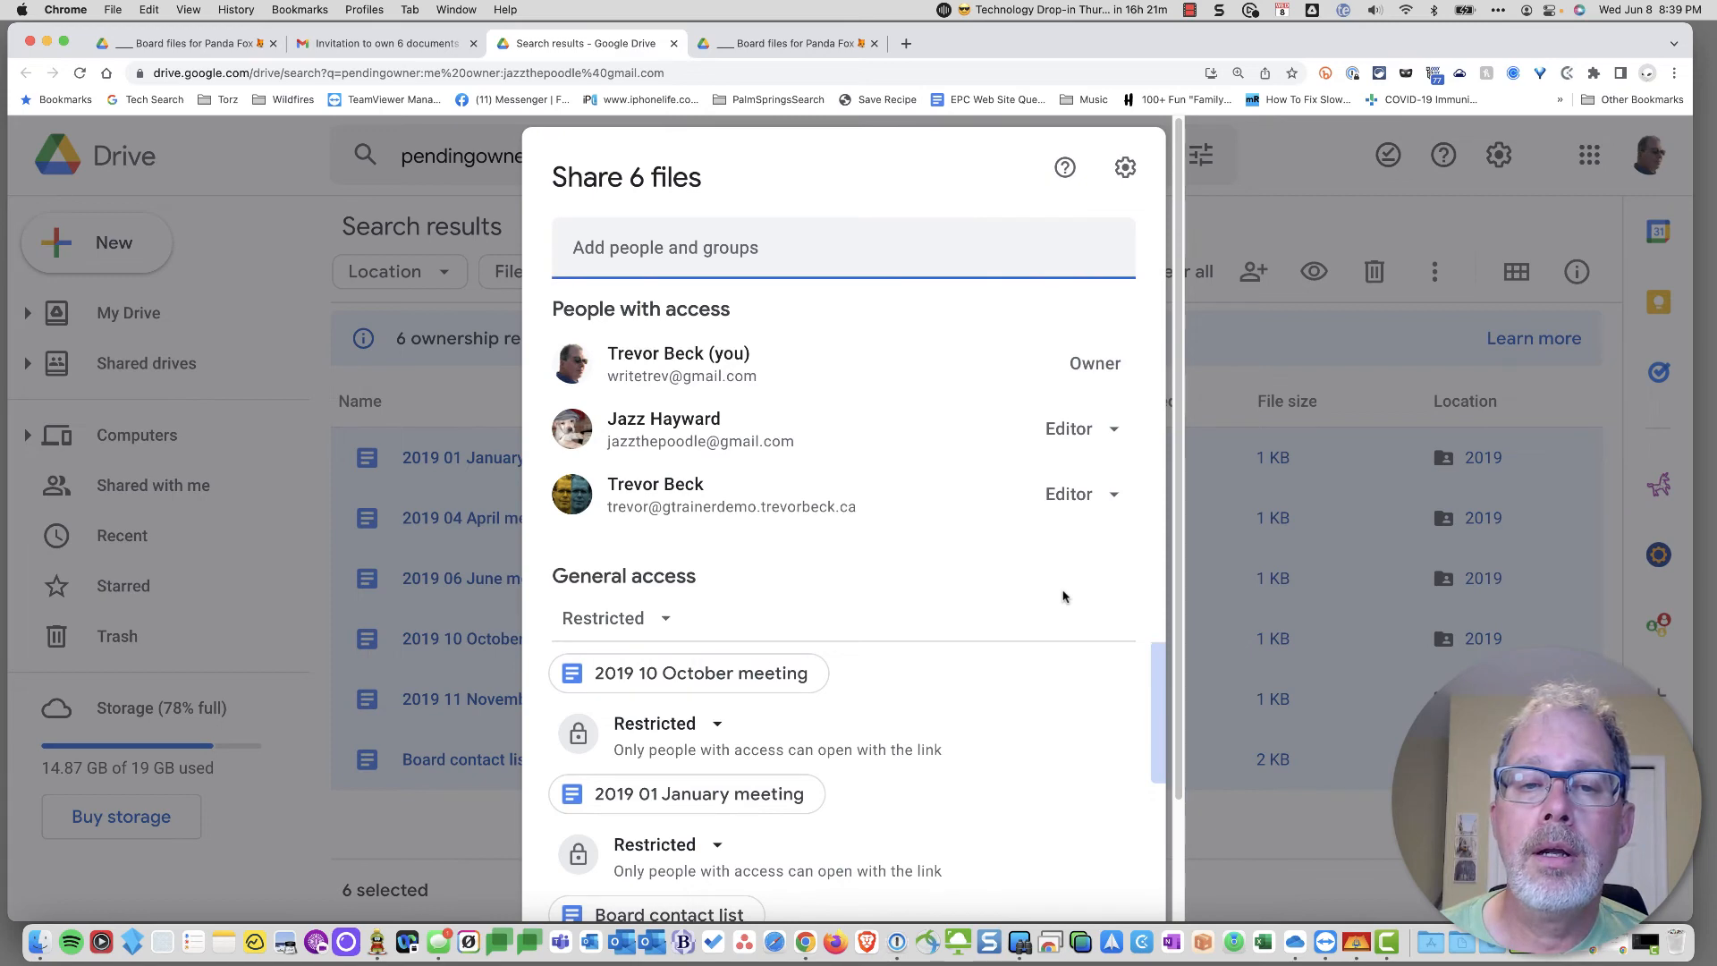
pyautogui.scroll(-5, 1122, 772)
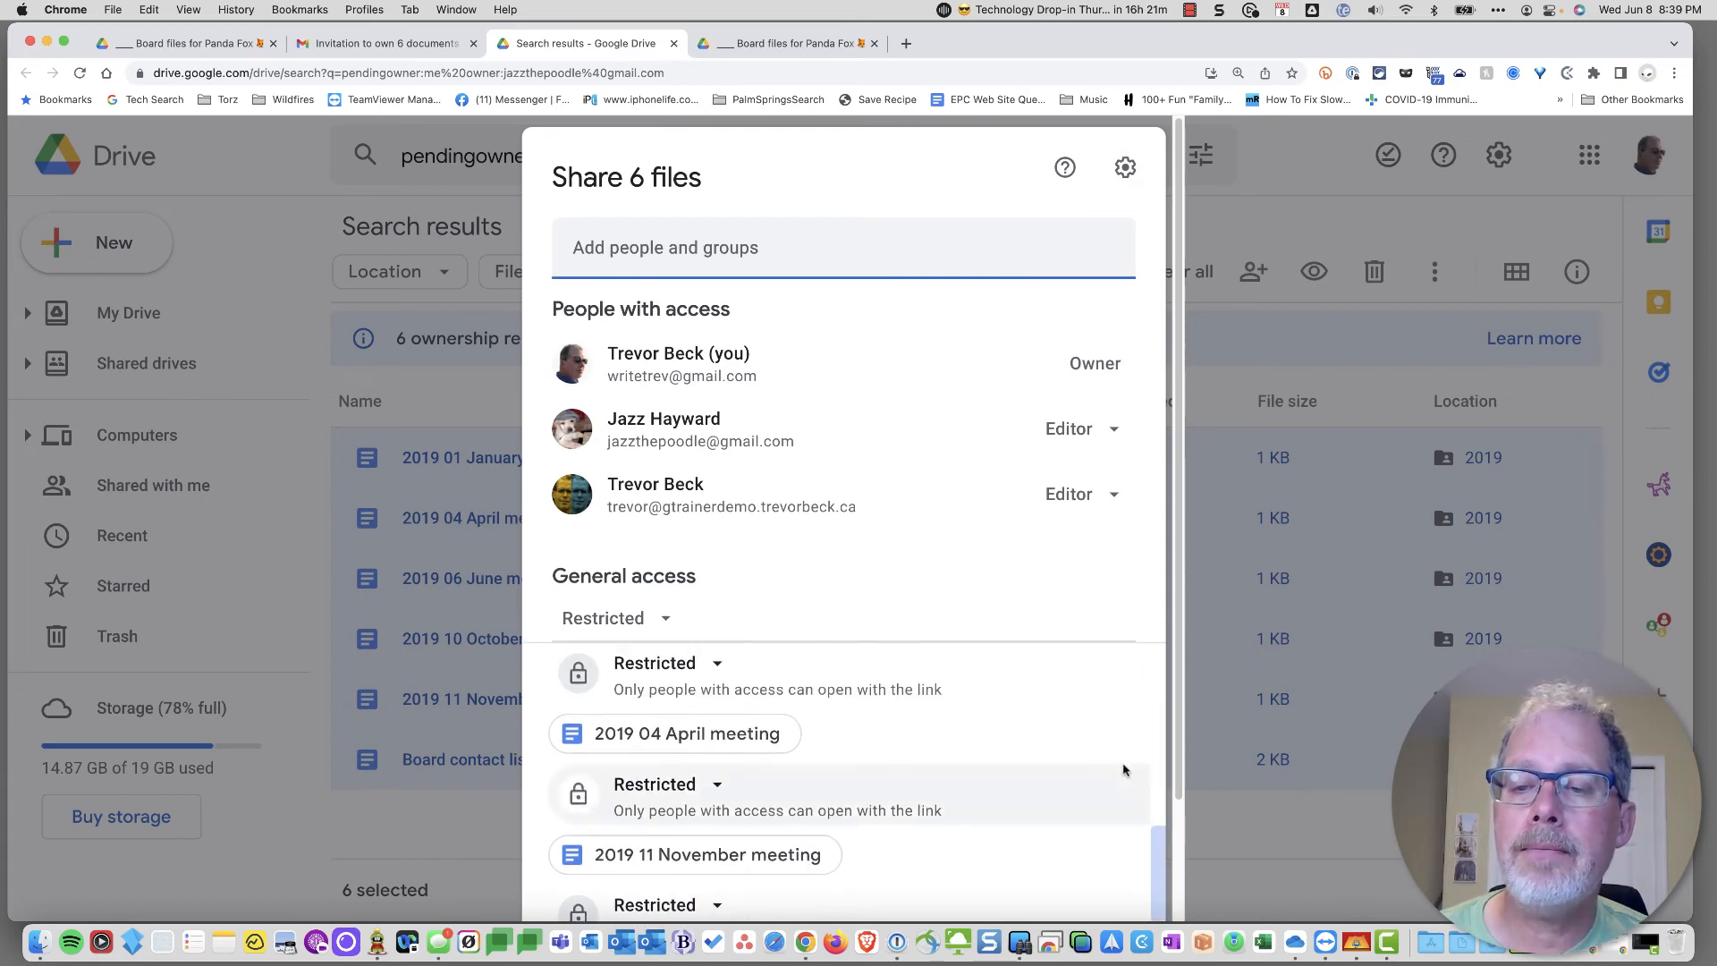
pyautogui.scroll(-3, 1124, 769)
pyautogui.click(1082, 869)
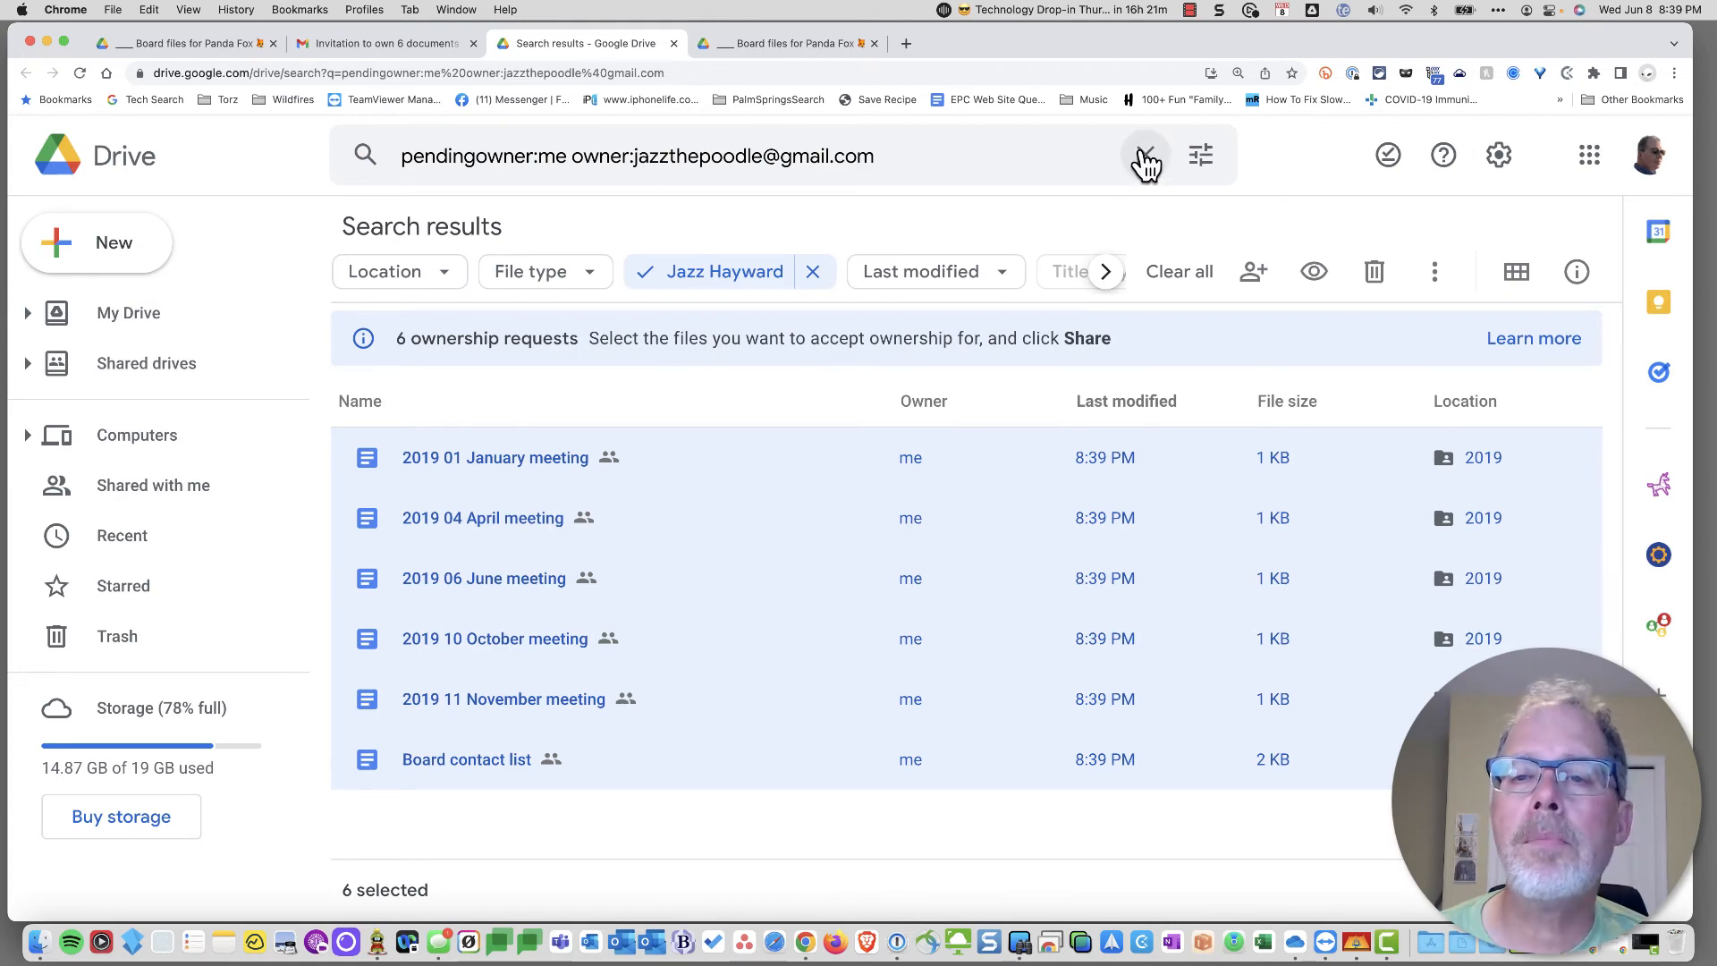
# - Open Board files for Panda Fox > Minutes > 2019 from My Drive to check who owns the meeting documents
pyautogui.click(143, 313)
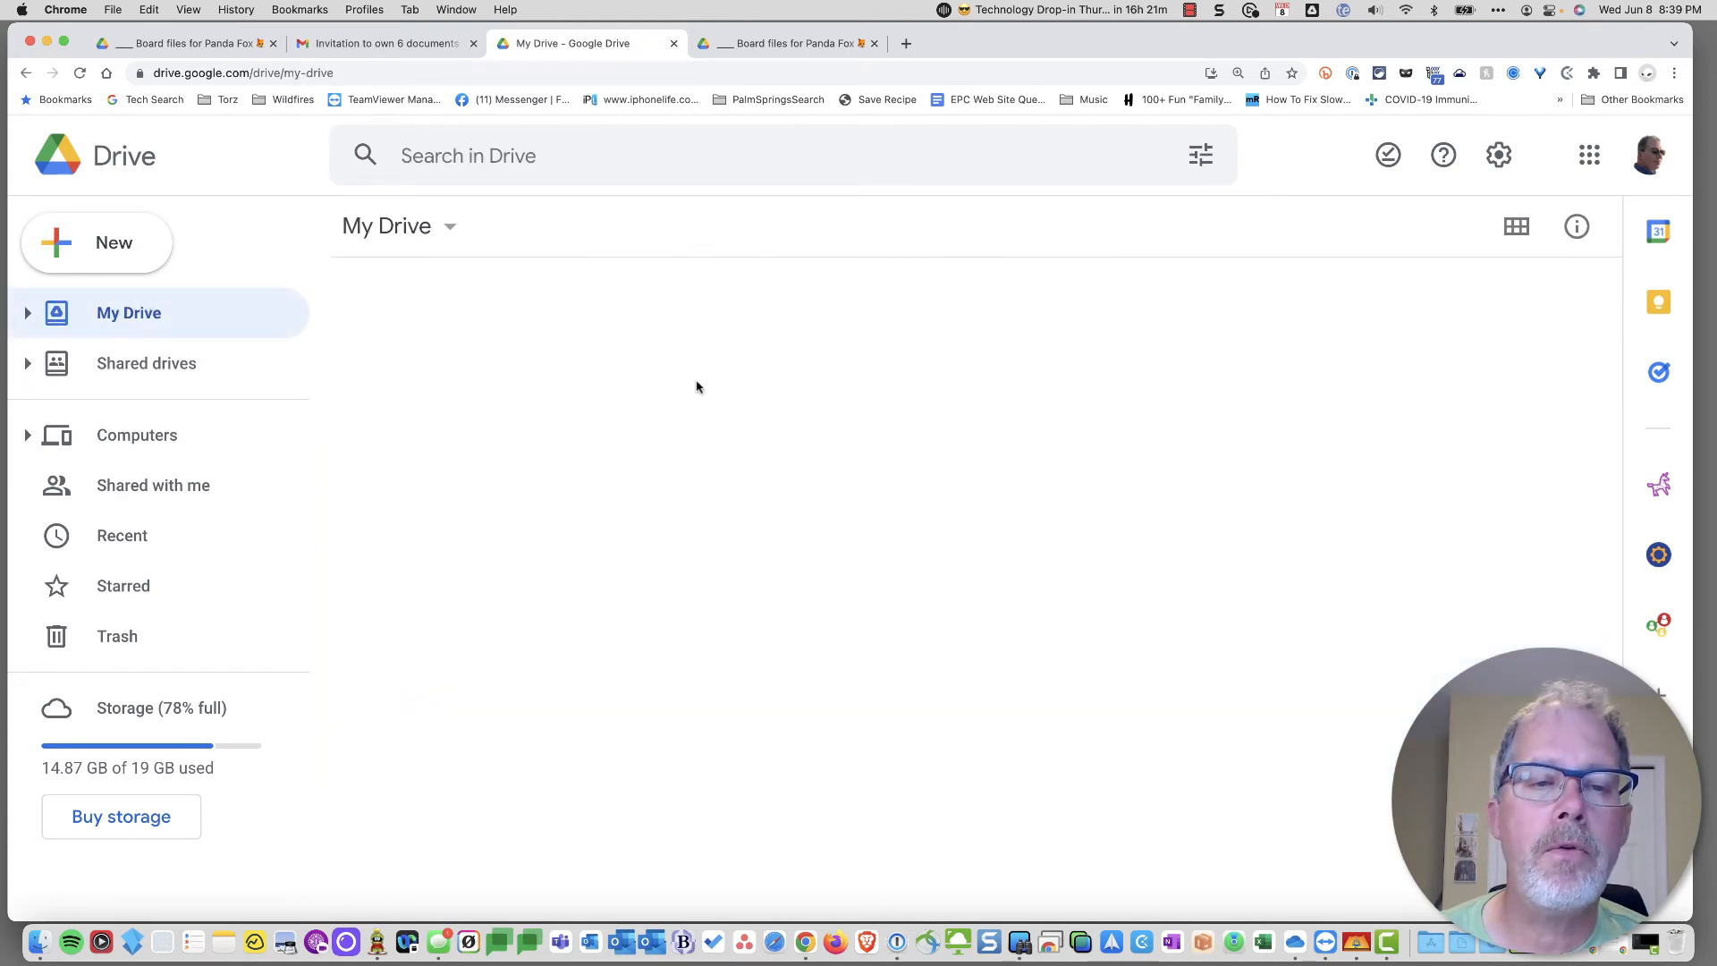
pyautogui.click(517, 675)
pyautogui.doubleClick(517, 675)
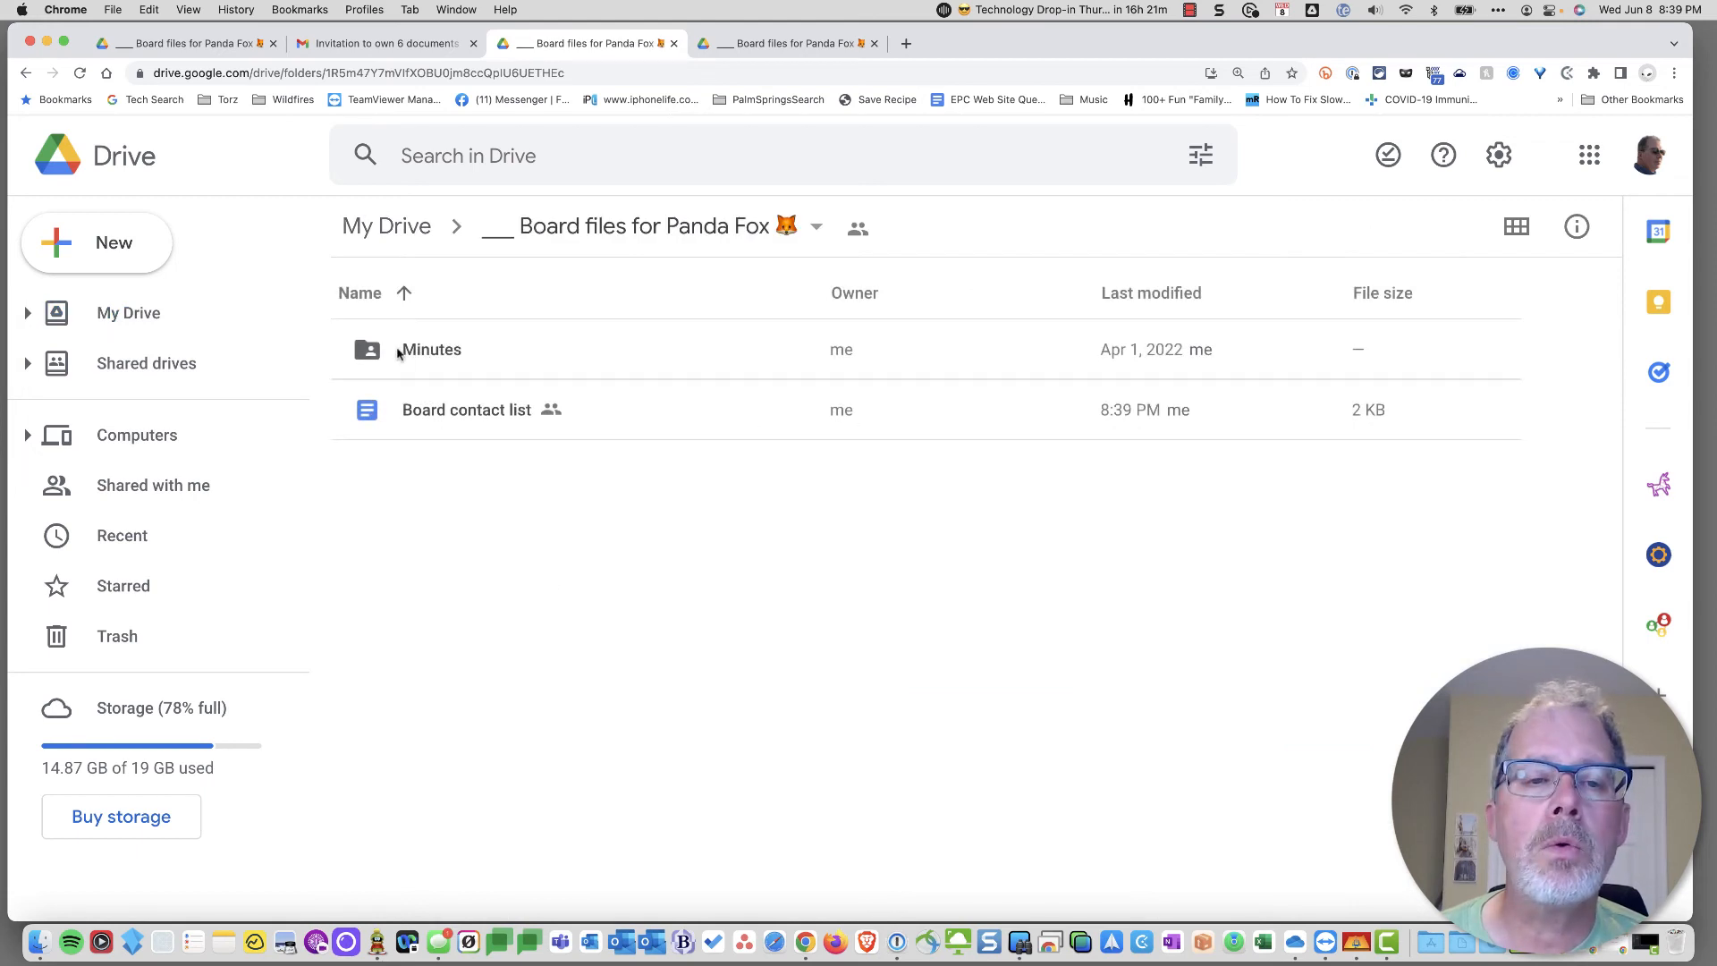
pyautogui.doubleClick(399, 350)
pyautogui.doubleClick(424, 353)
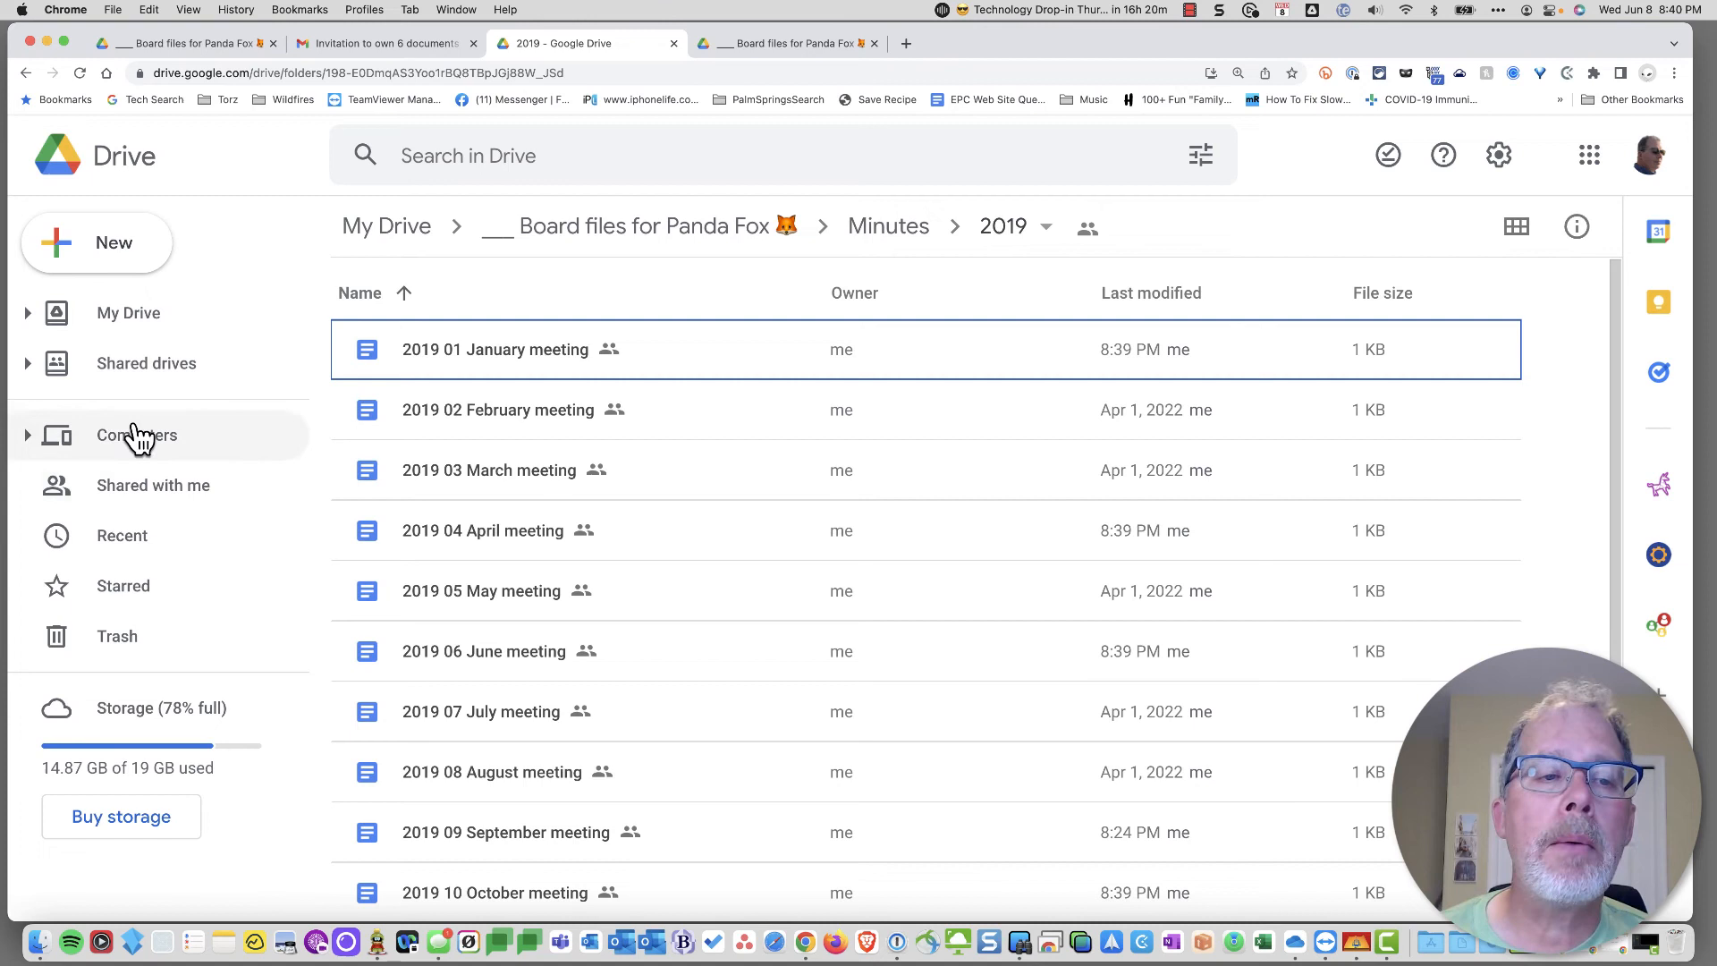
# - Move the Minutes folder and the Board contact list from Board files for Panda Fox into A Shared Drive, approving each ownership change
pyautogui.click(29, 364)
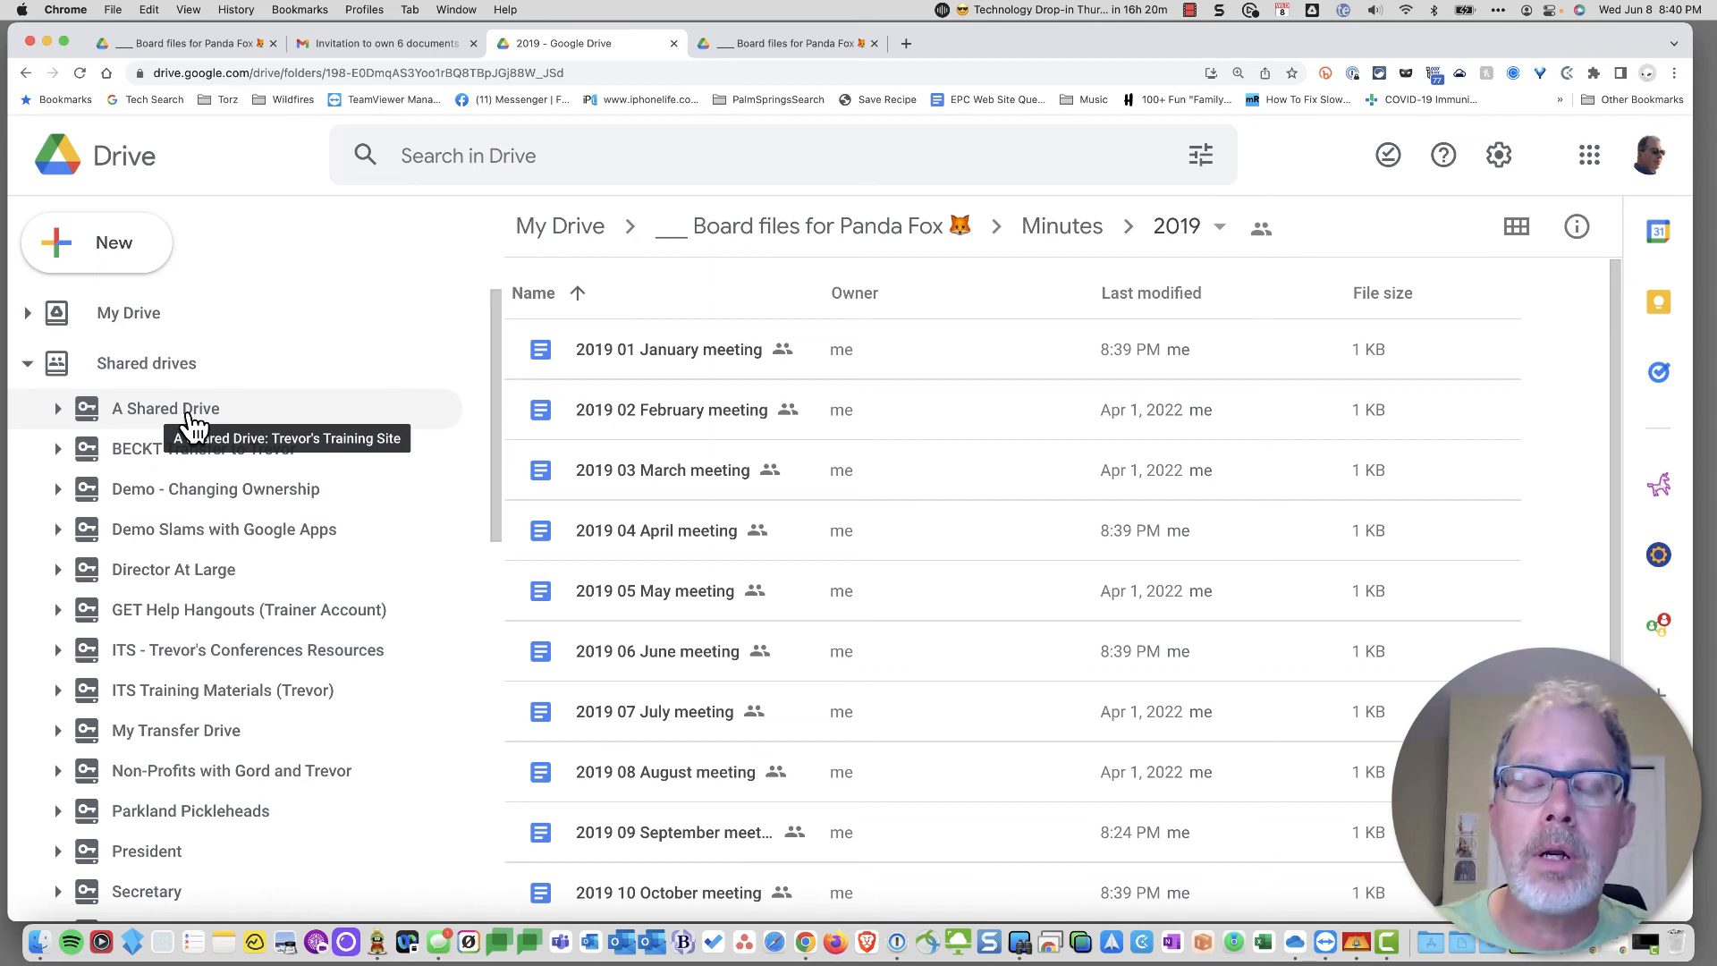
pyautogui.click(763, 225)
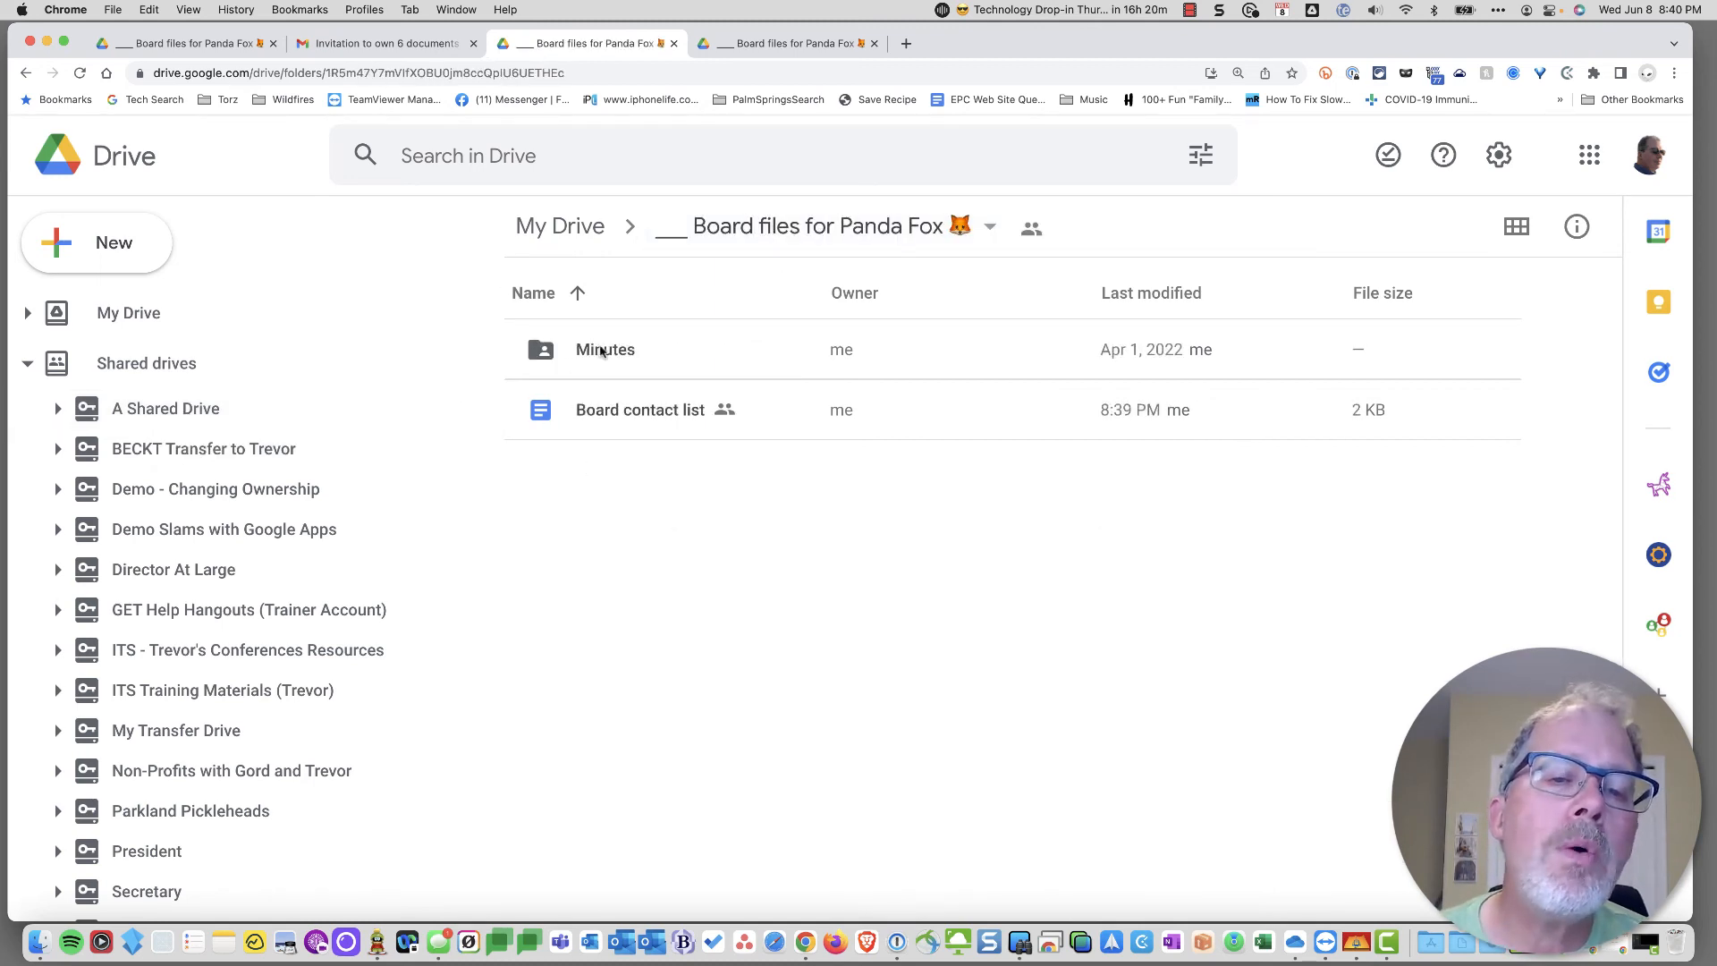
pyautogui.moveTo(602, 352); pyautogui.dragTo(183, 412)
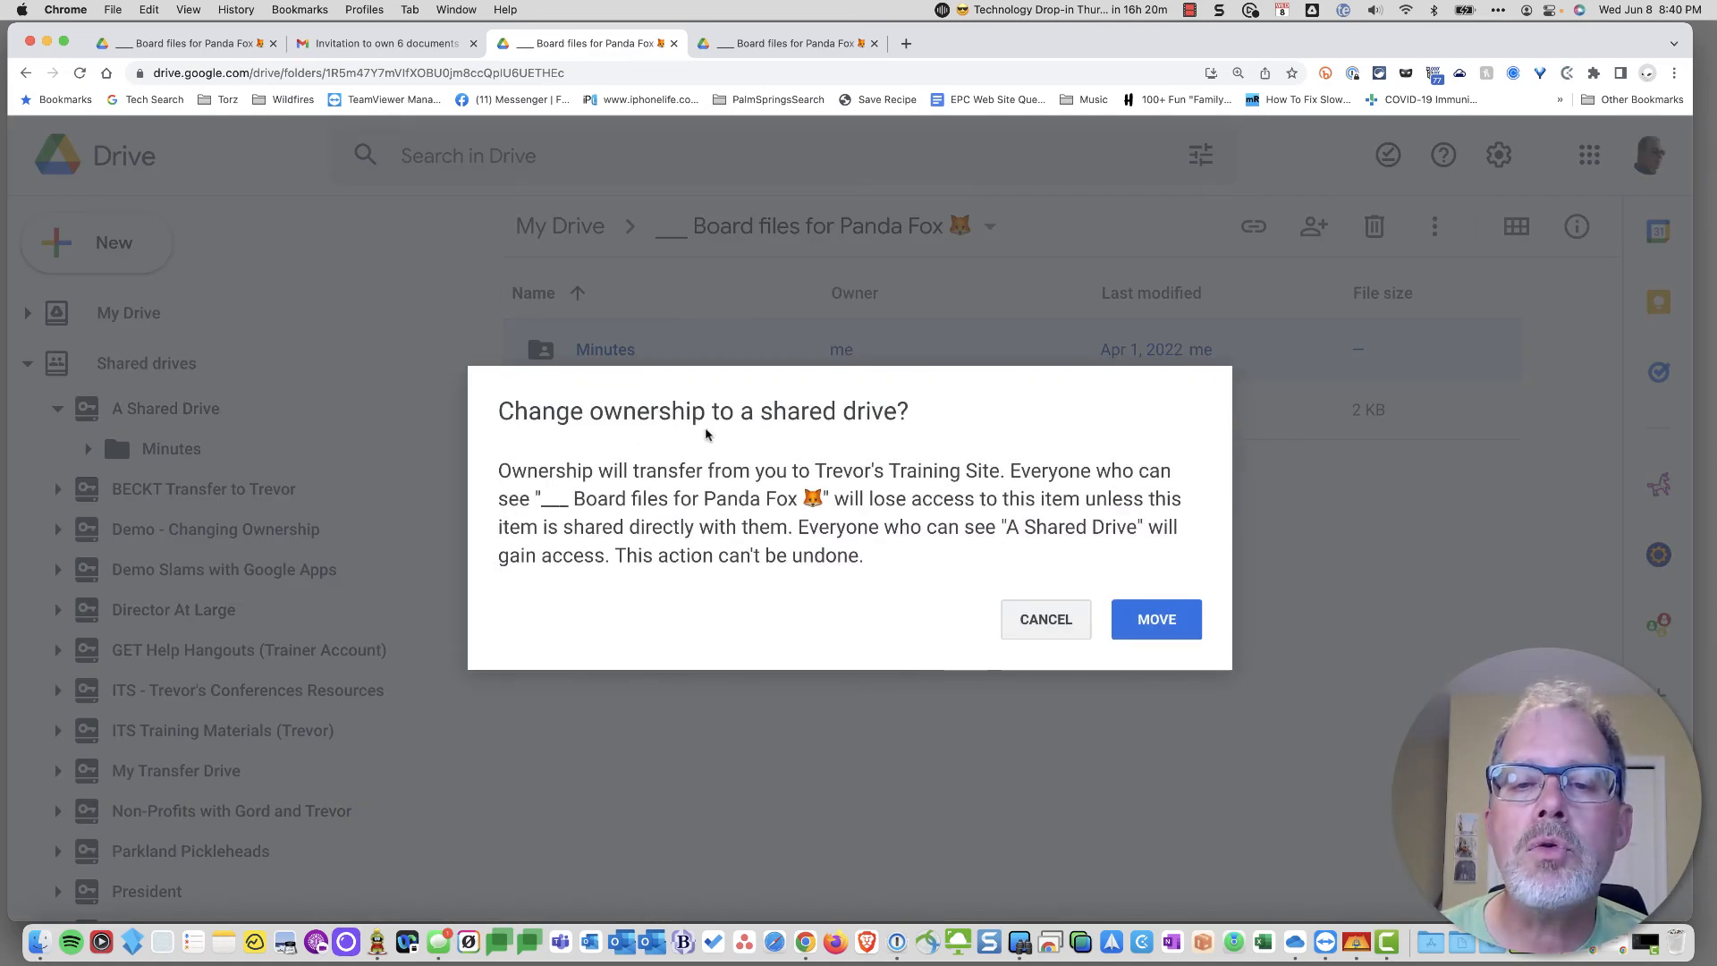
pyautogui.click(1155, 628)
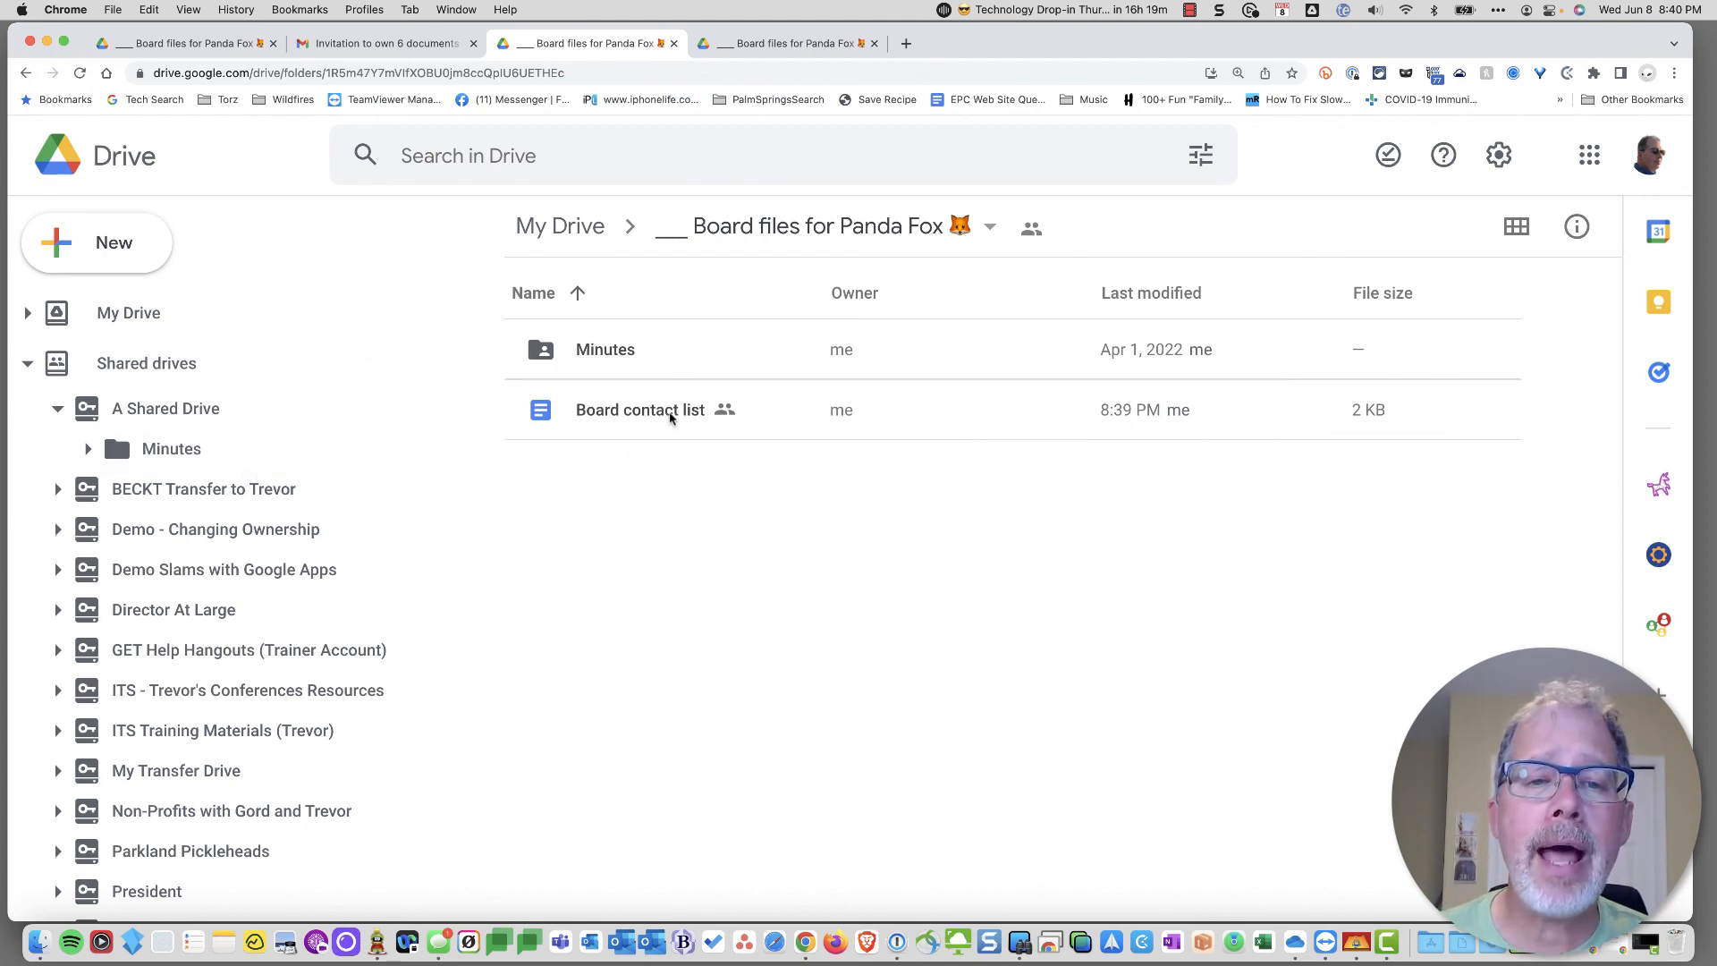
pyautogui.moveTo(670, 417); pyautogui.dragTo(179, 402)
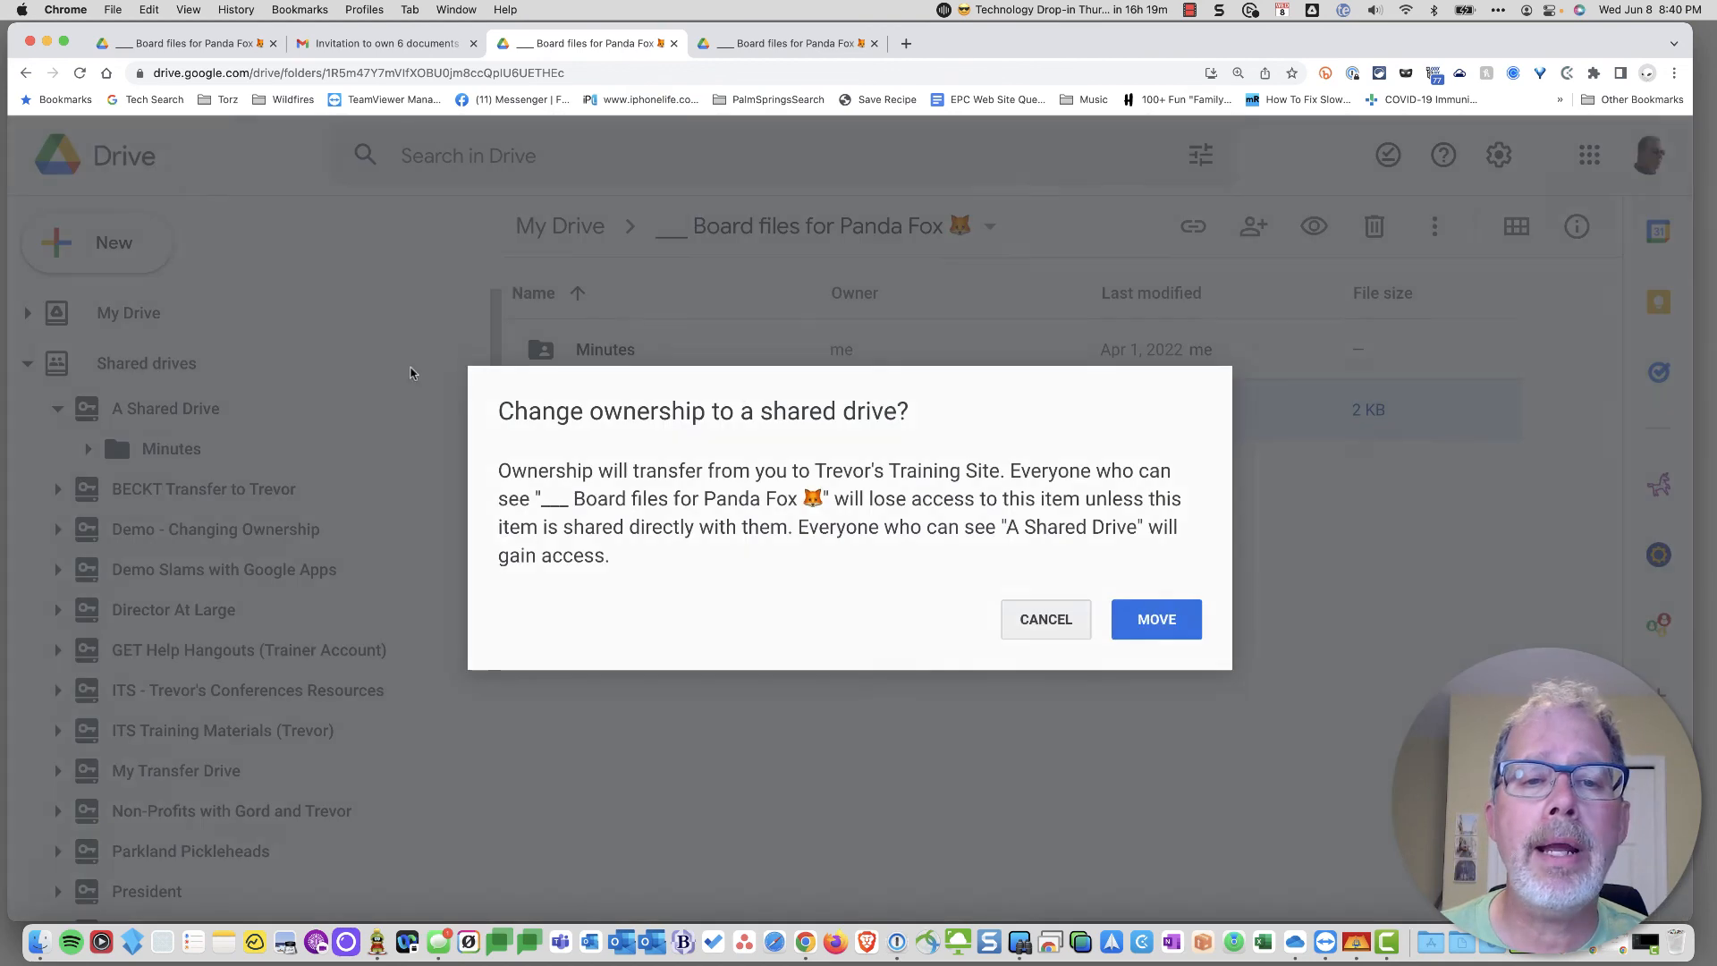
pyautogui.click(1158, 619)
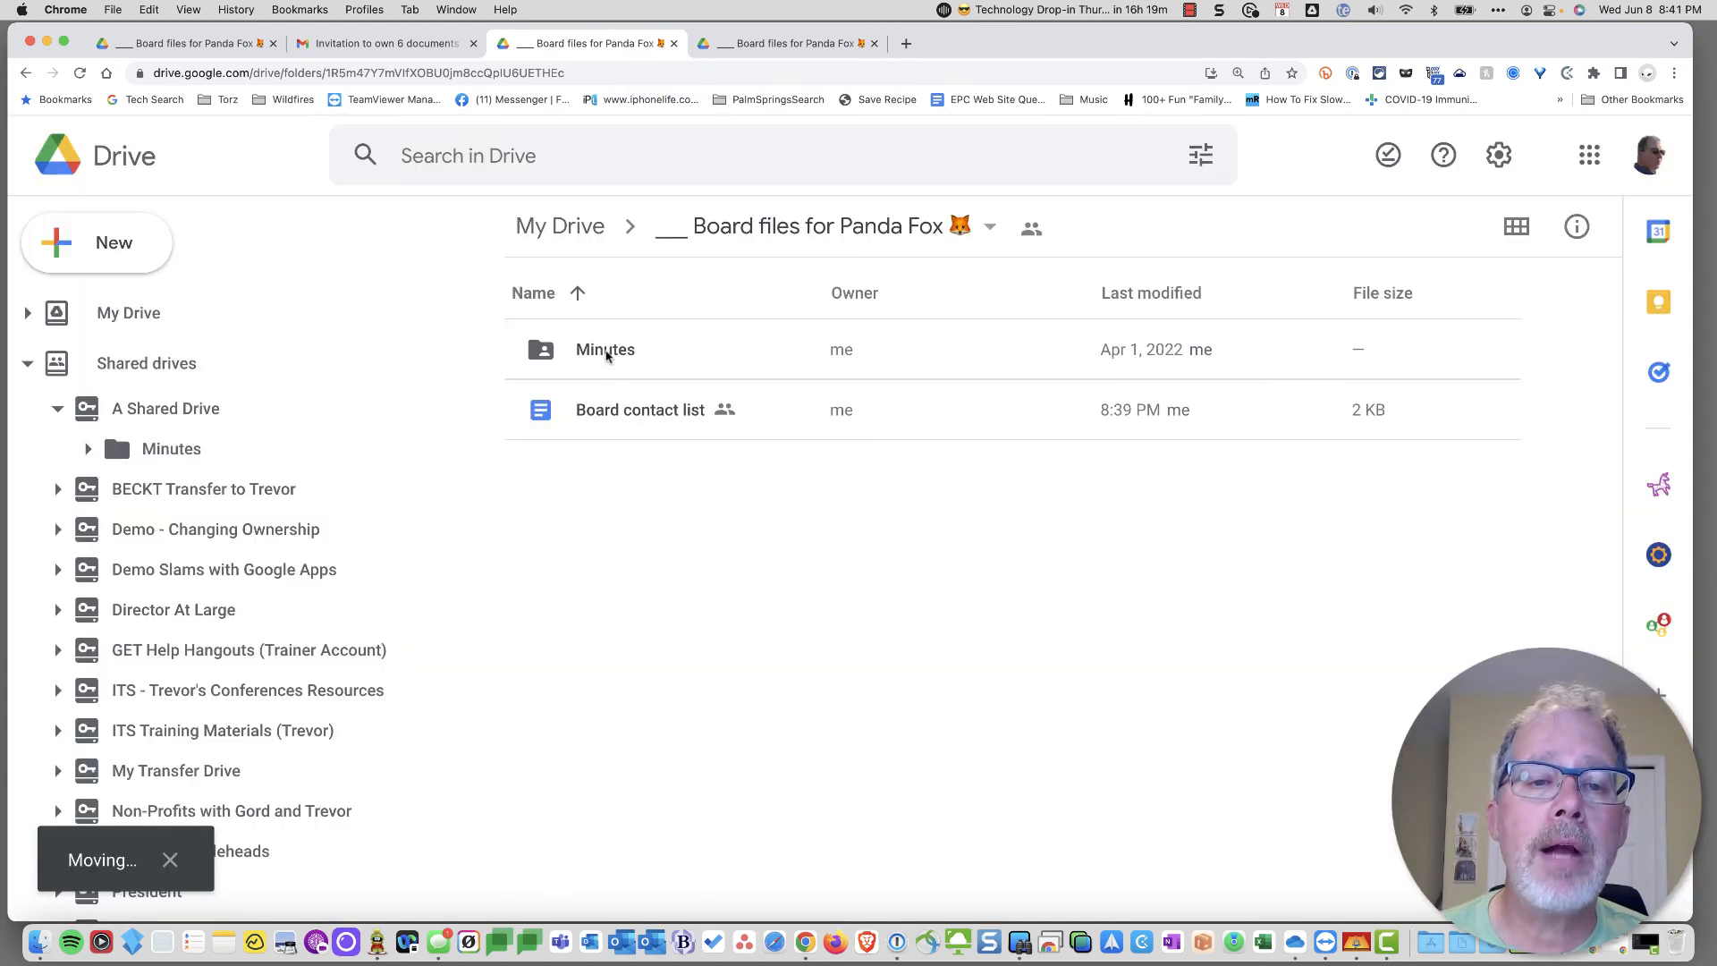
# - Open Minutes > 2019 in Board files for Panda Fox and expand the Minutes folder inside A Shared Drive
pyautogui.doubleClick(606, 353)
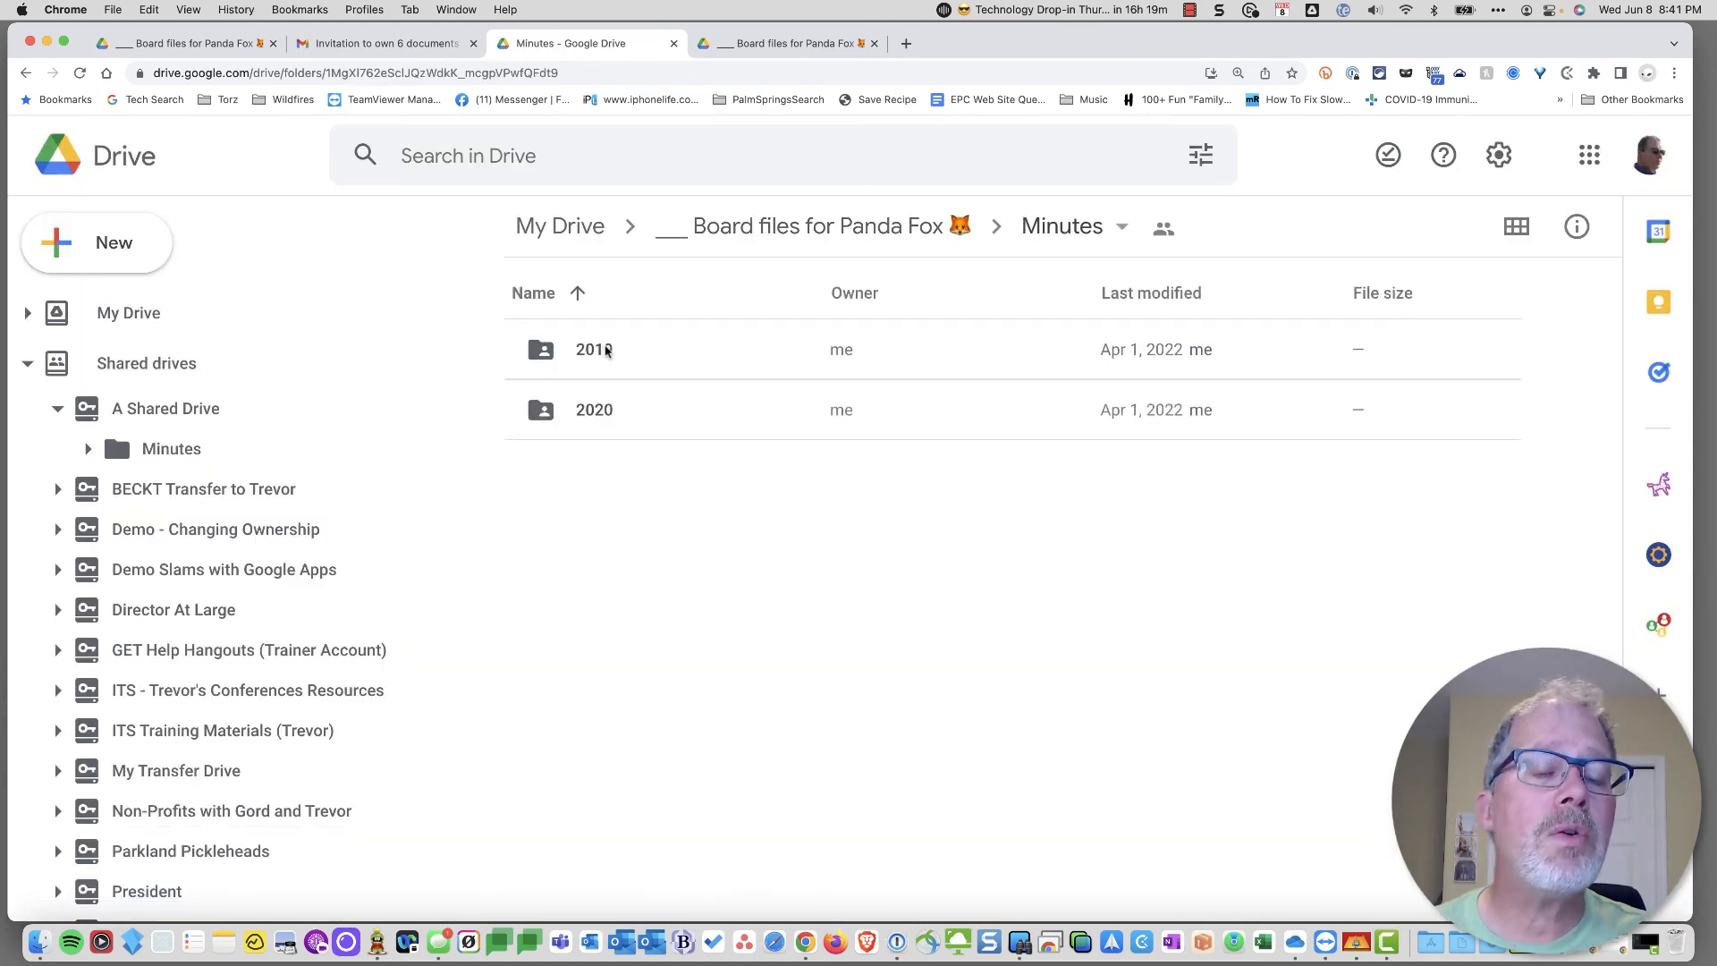
pyautogui.doubleClick(599, 350)
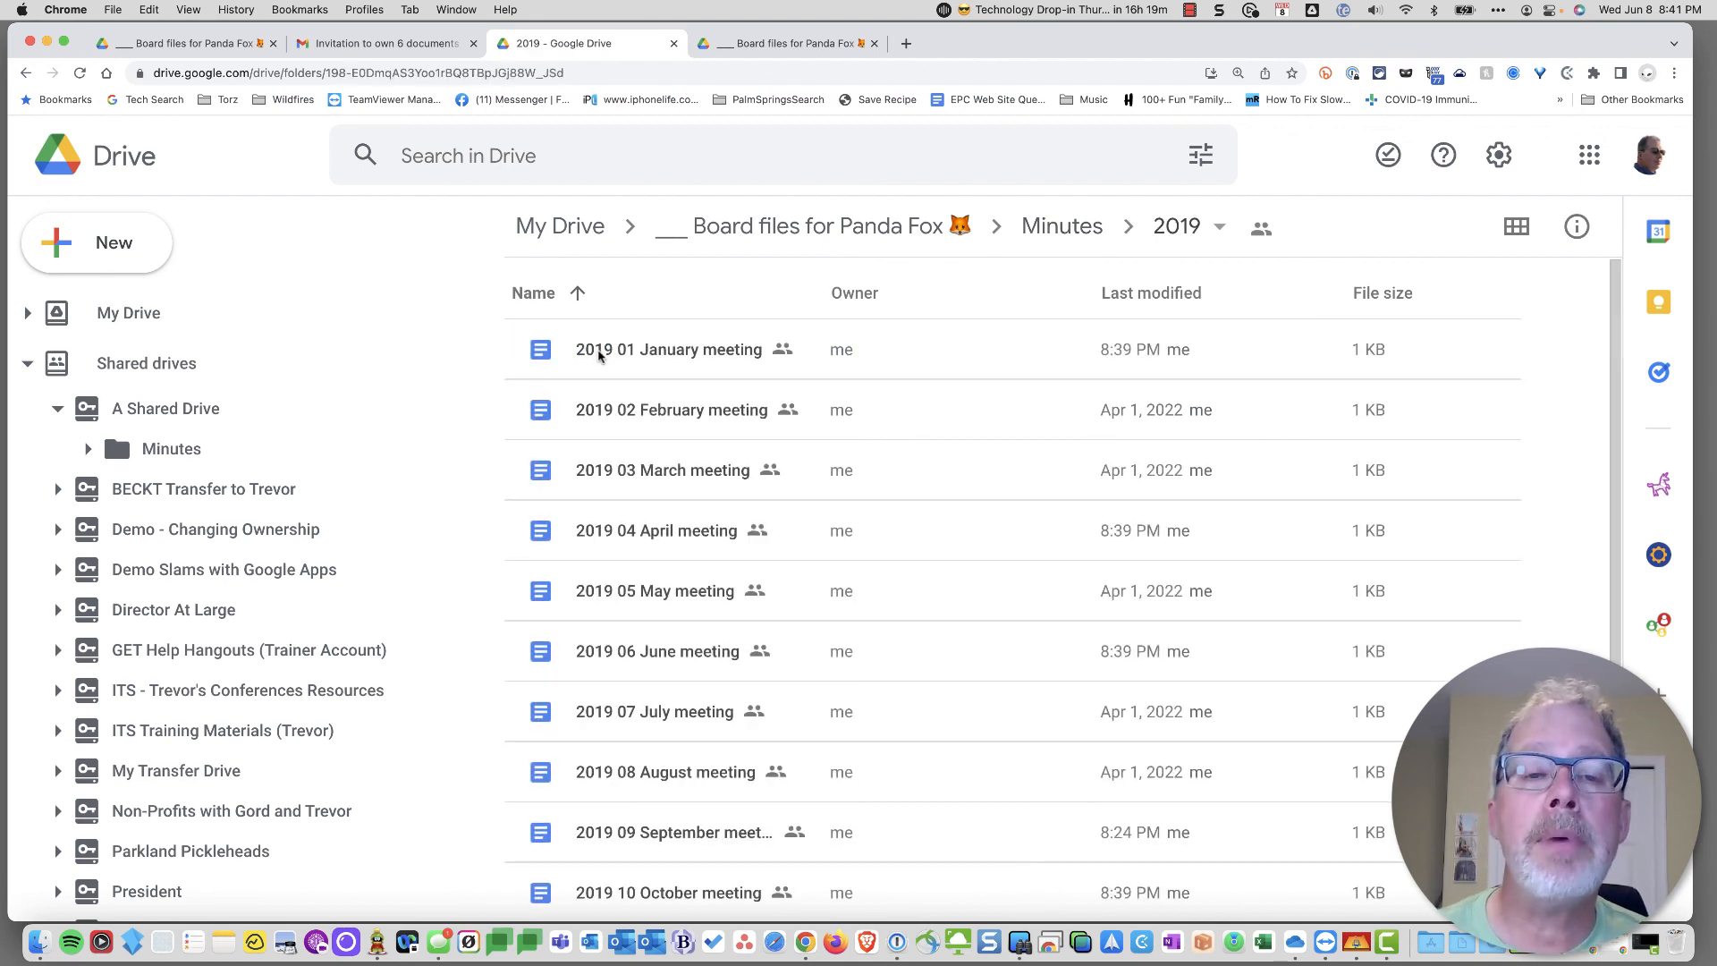
pyautogui.click(609, 352)
pyautogui.scroll(-3, 695, 519)
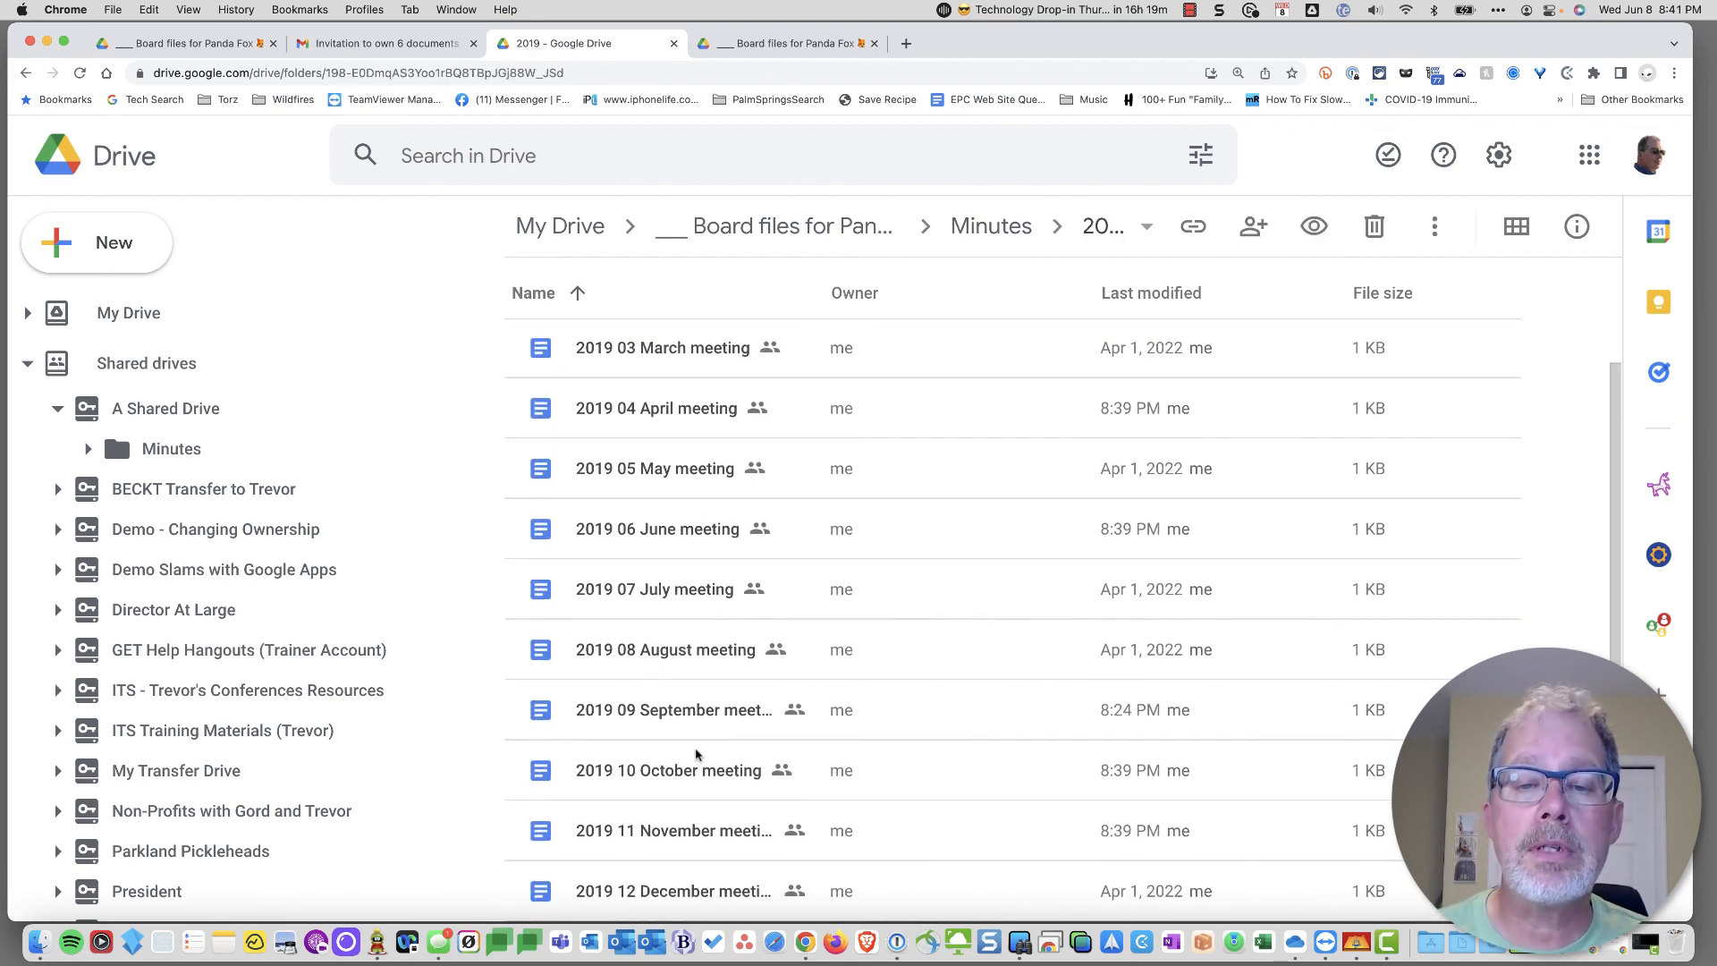
pyautogui.keyDown('shift'); pyautogui.click(684, 884); pyautogui.keyUp('shift')
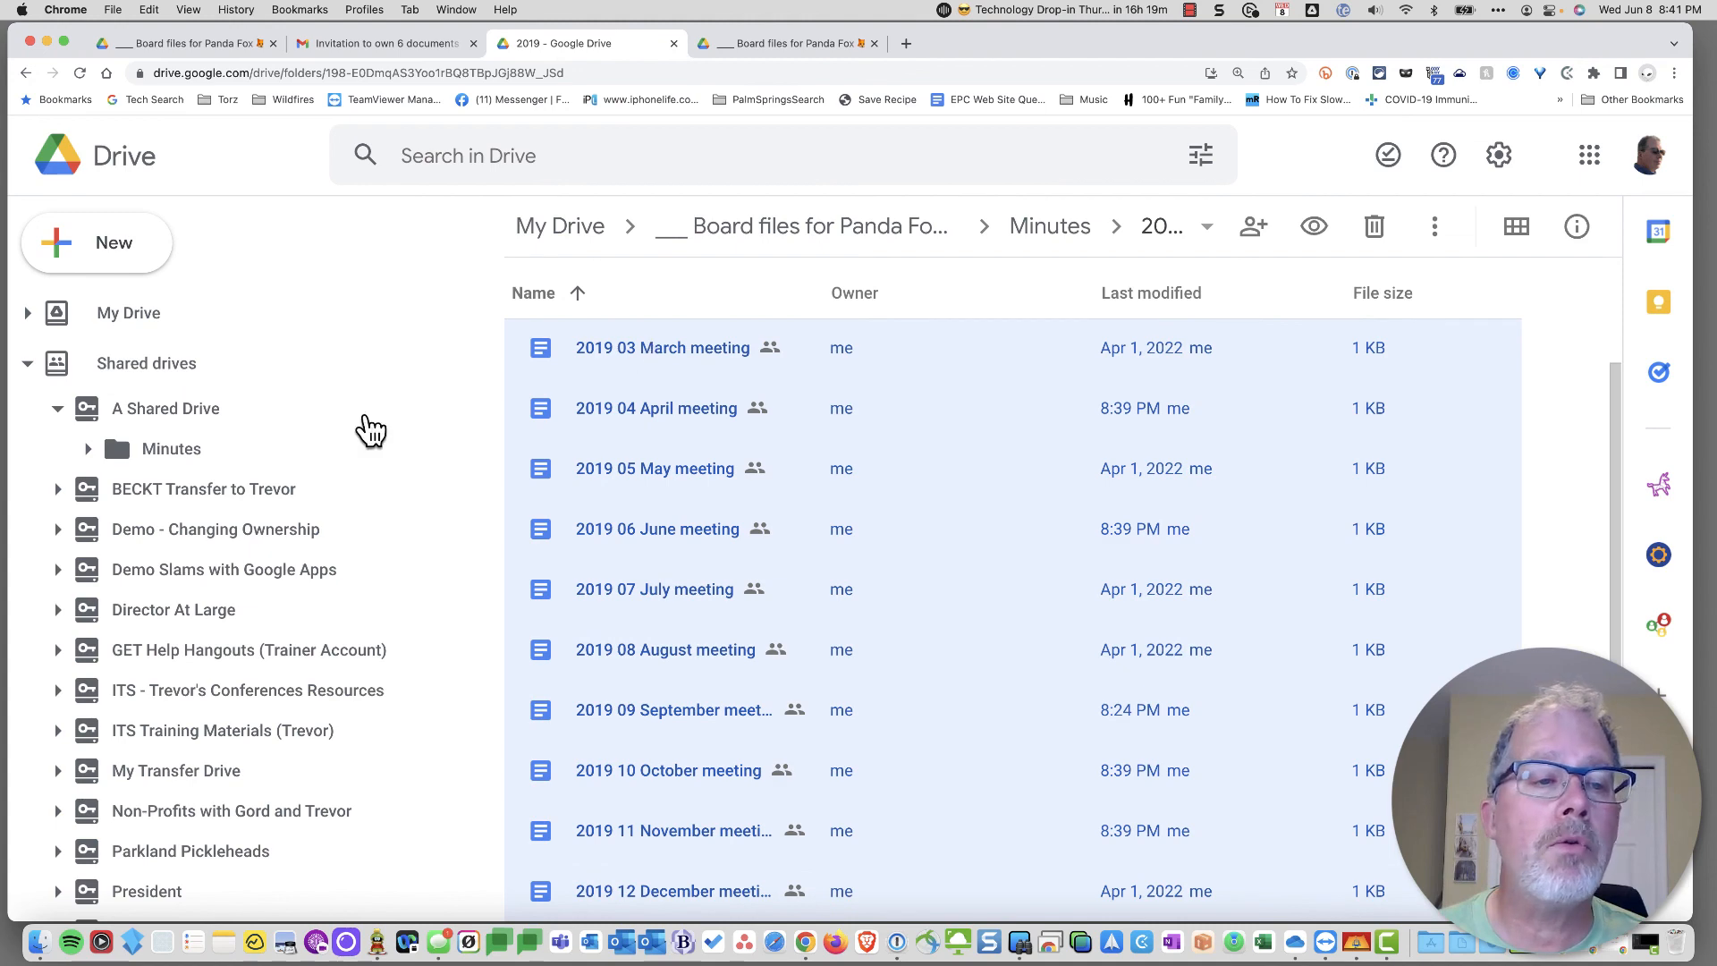
pyautogui.click(88, 448)
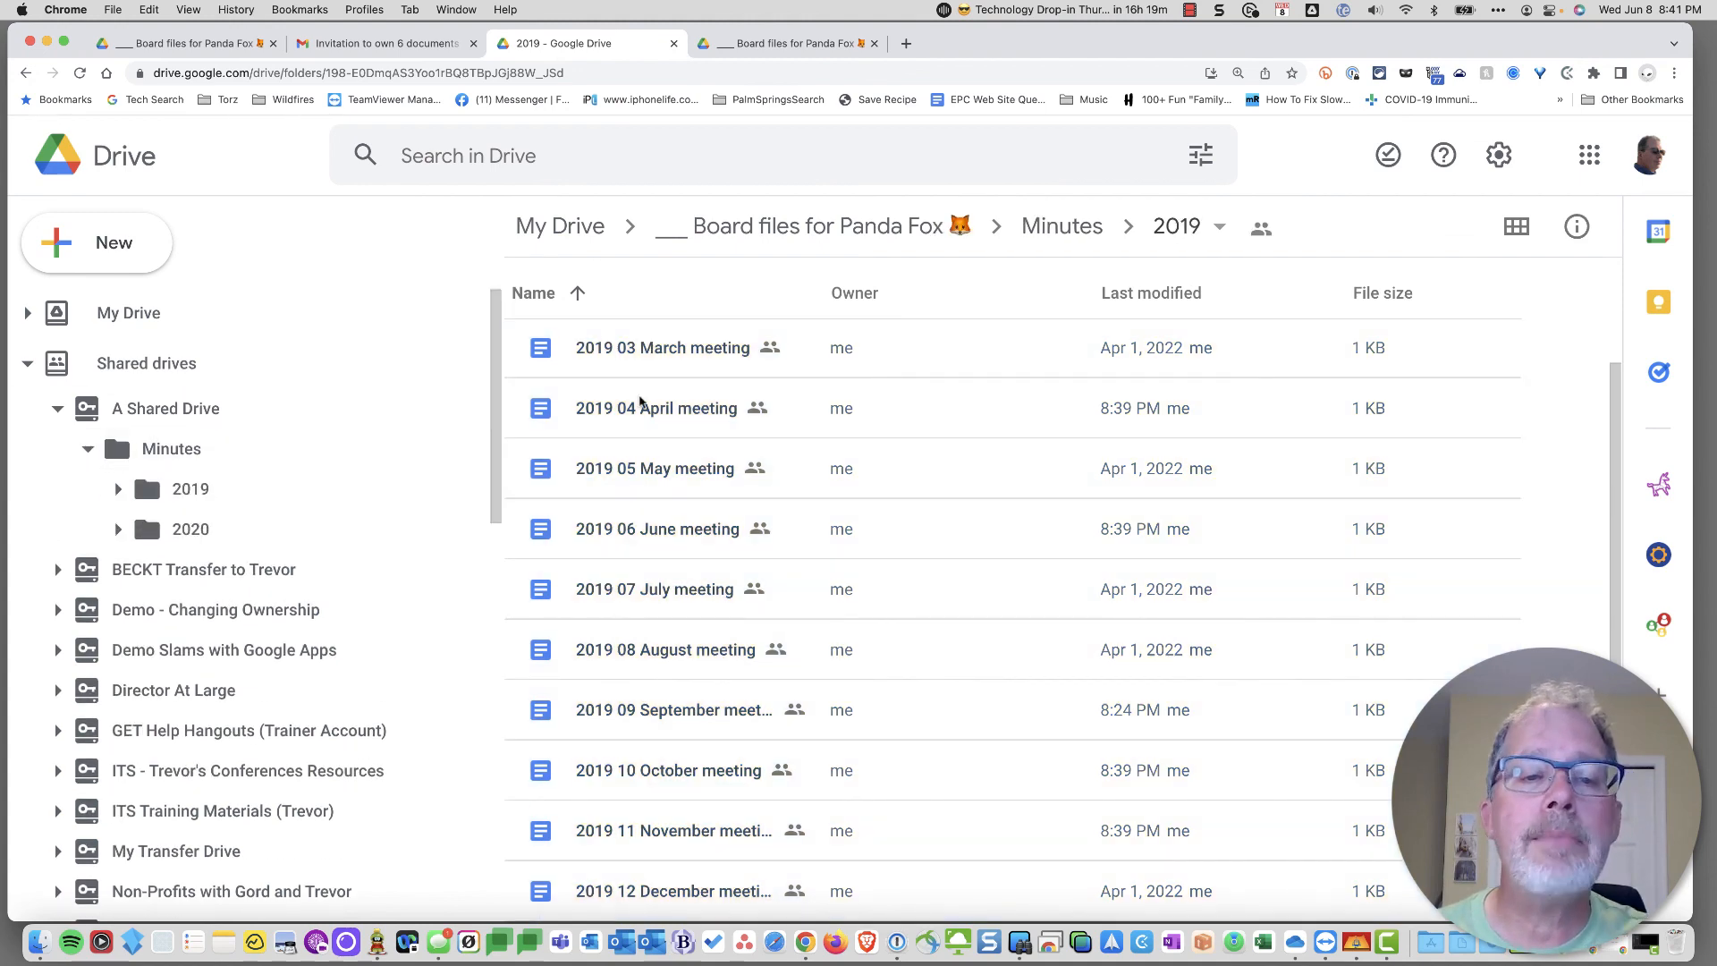
# - Move the March to December 2019 meeting documents into the 2019 folder under A Shared Drive > Minutes
pyautogui.click(664, 358)
pyautogui.scroll(-1, 709, 585)
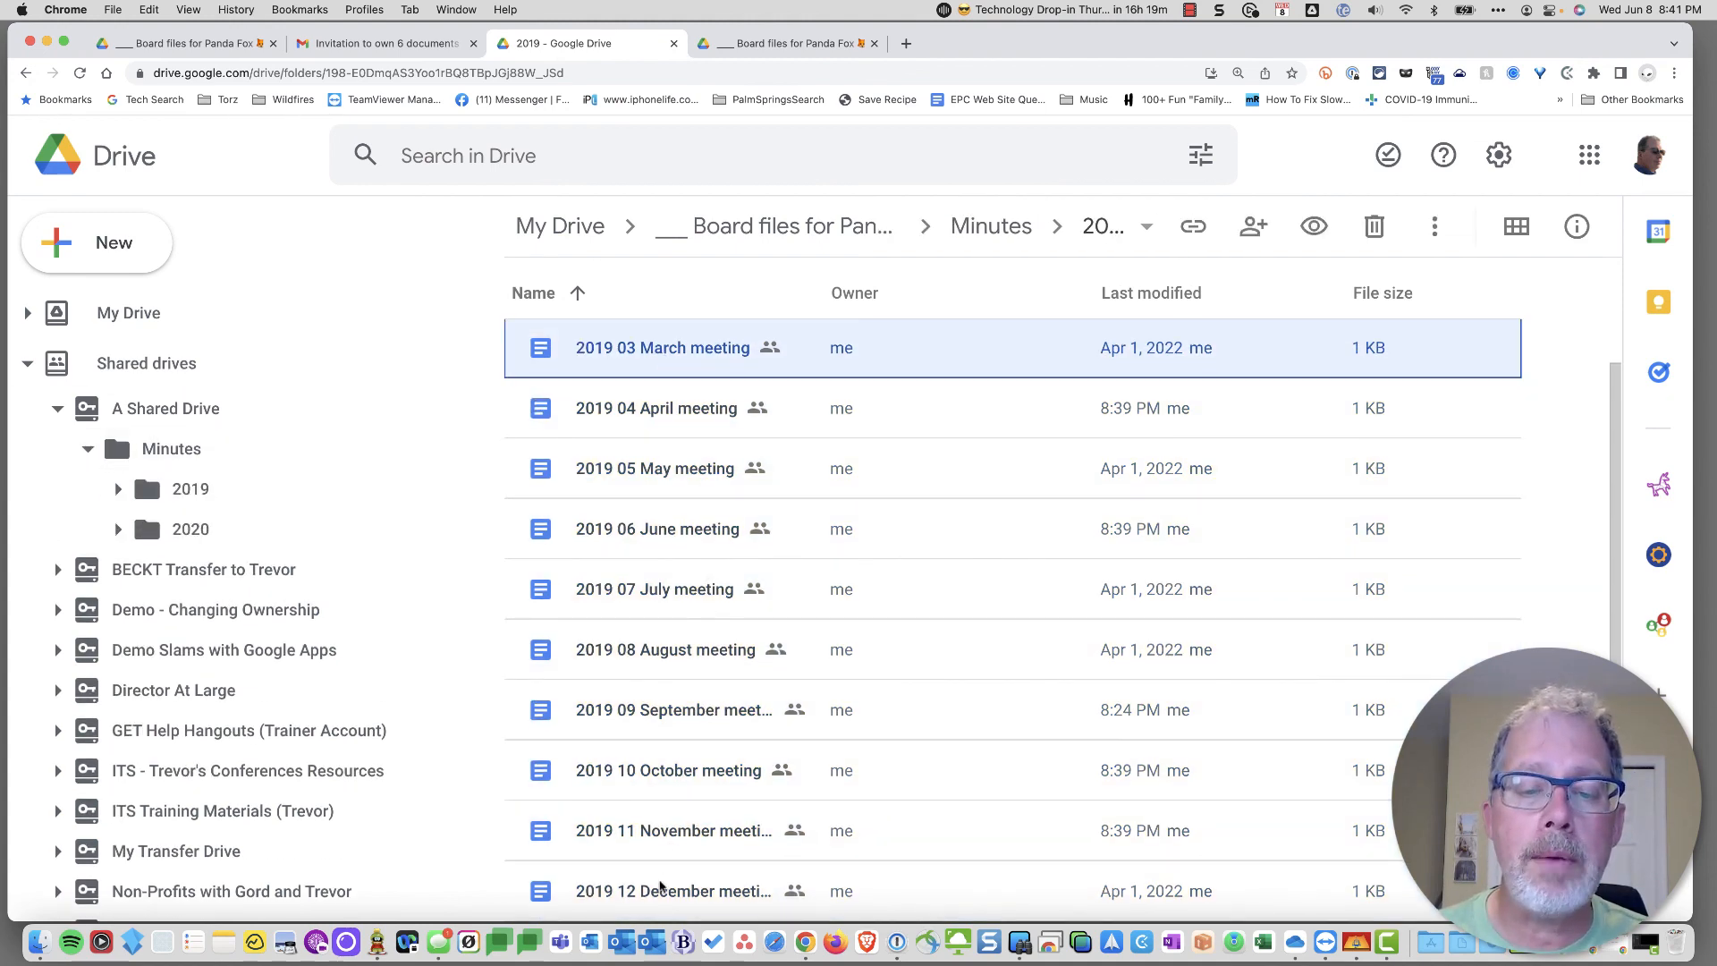
pyautogui.keyDown('shift'); pyautogui.click(660, 888); pyautogui.keyUp('shift')
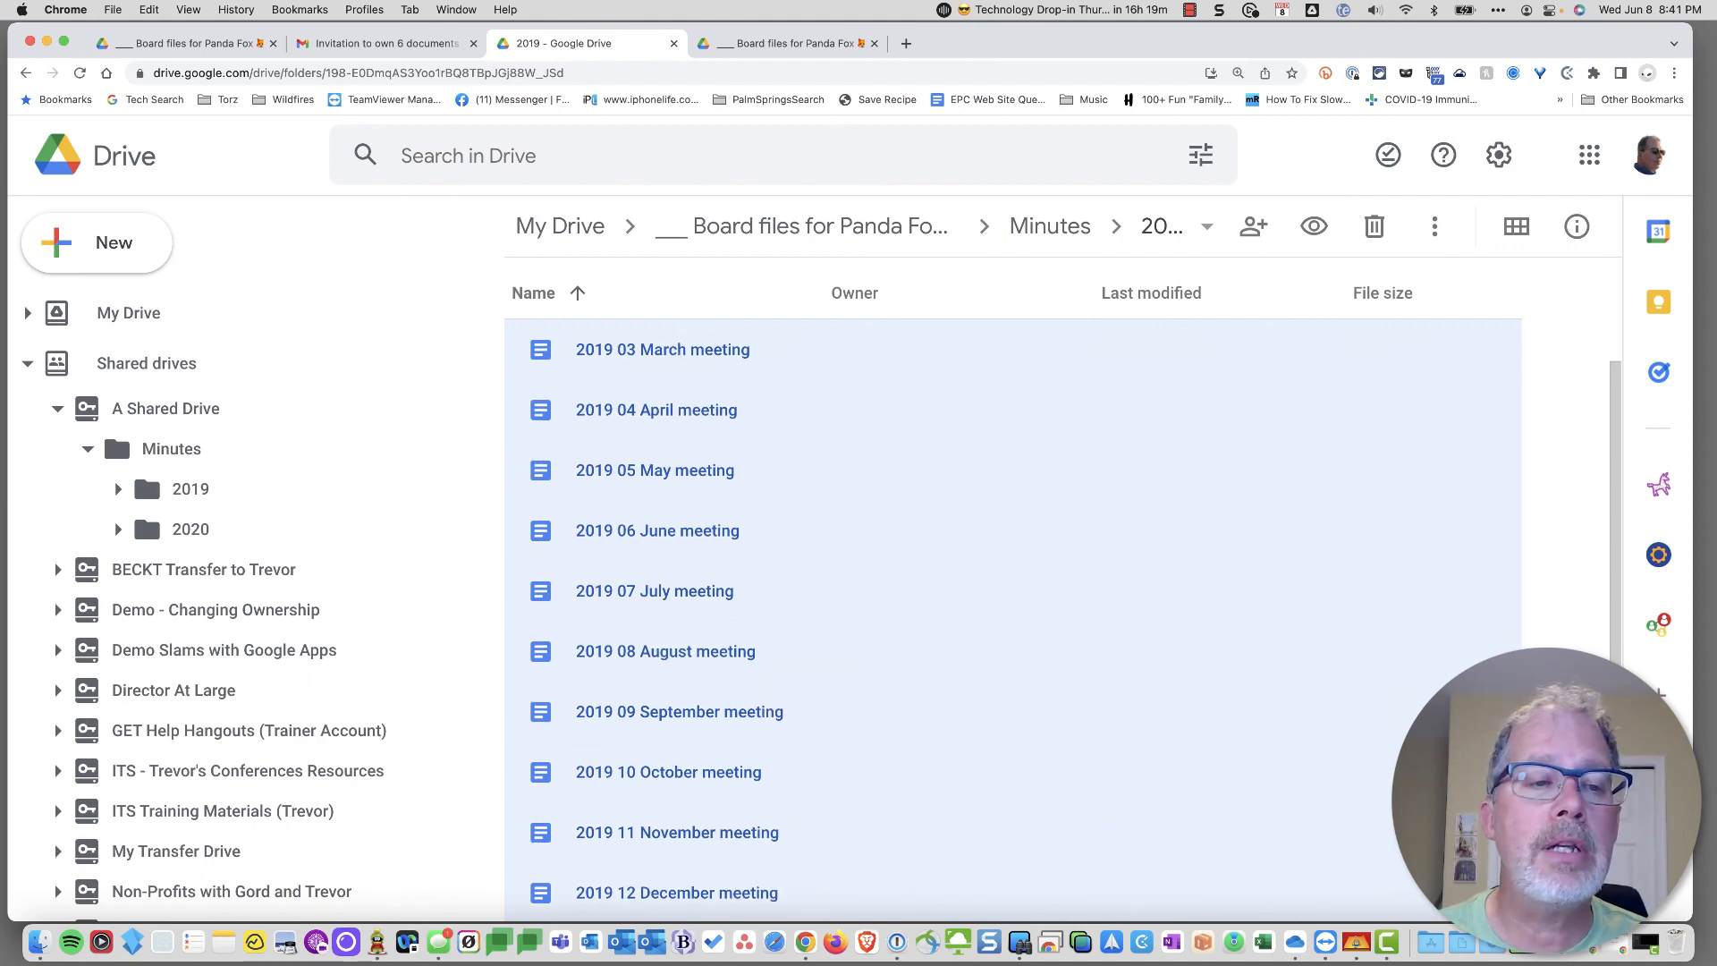
pyautogui.moveTo(674, 352); pyautogui.dragTo(197, 498)
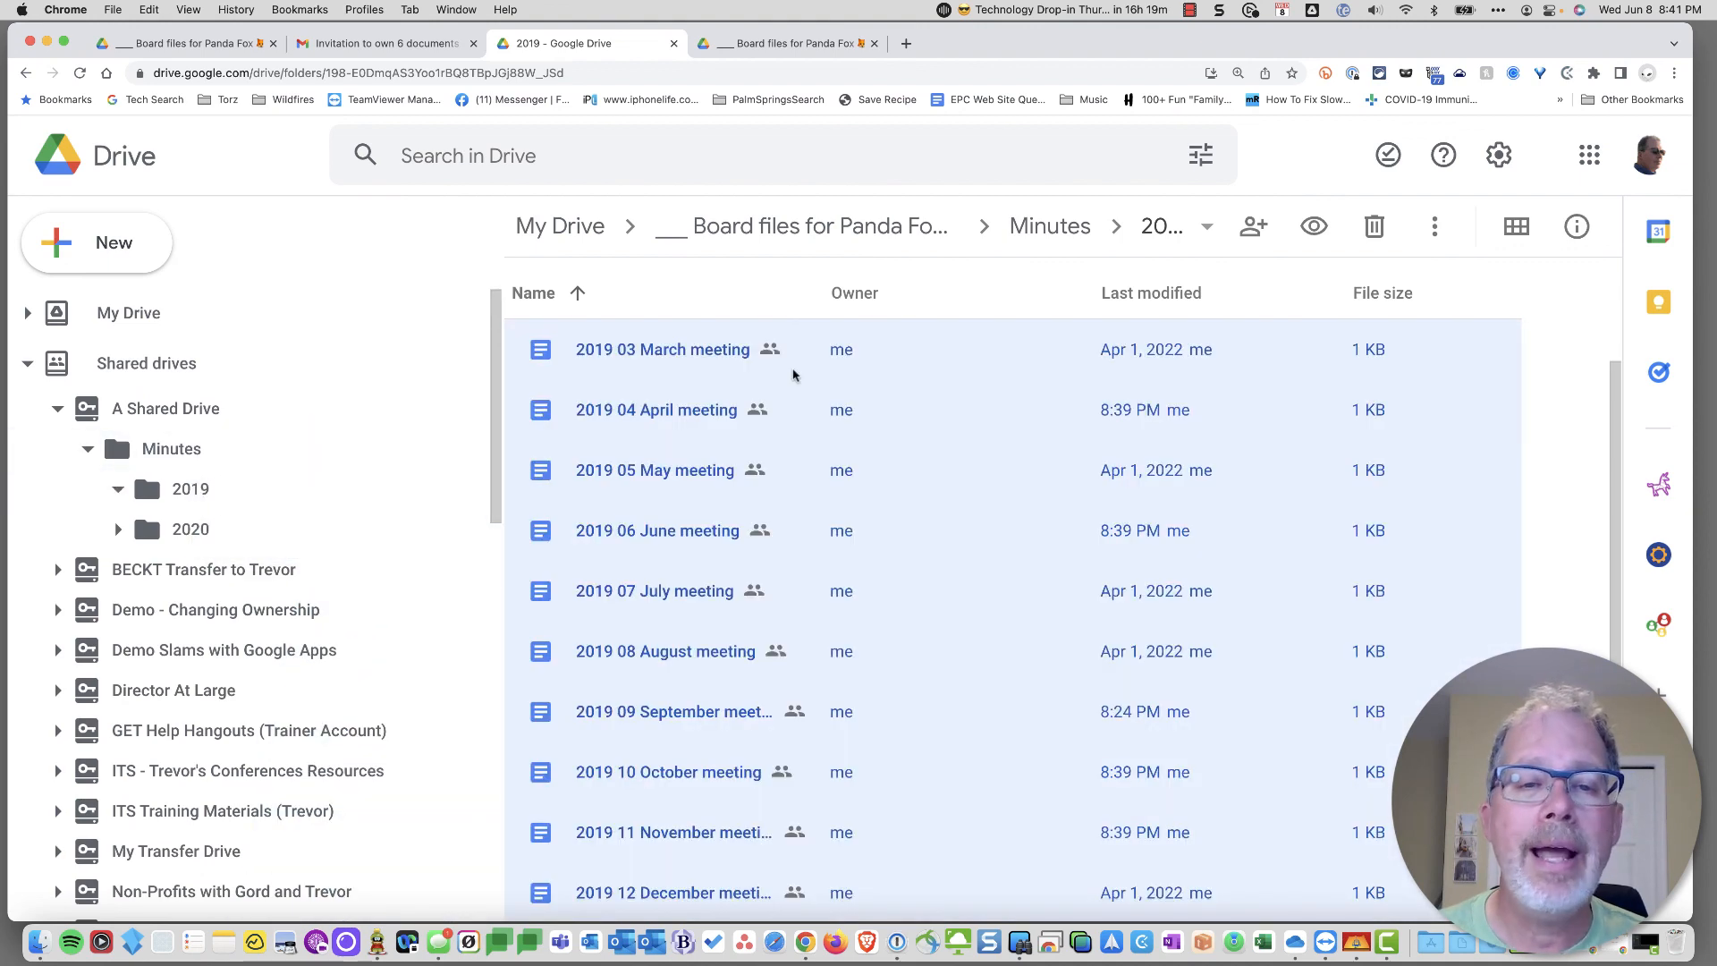